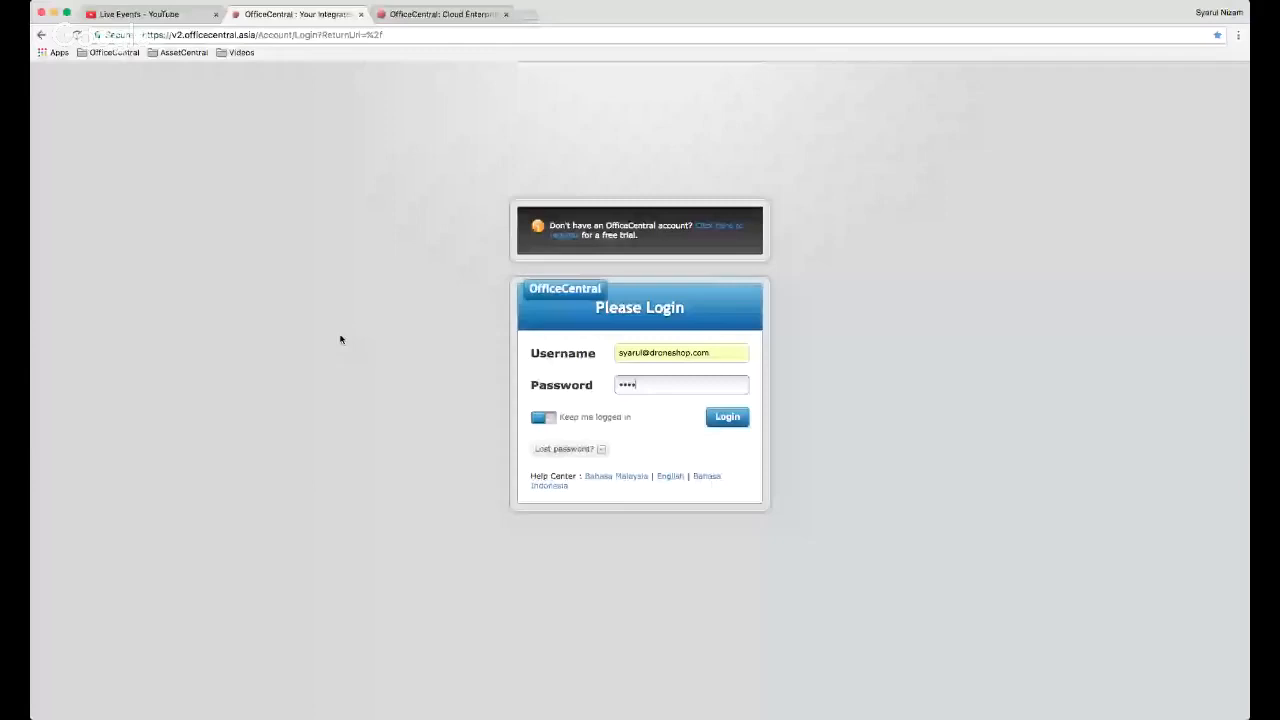
- Finish entering the password and sign in with the staff profile
text(••)
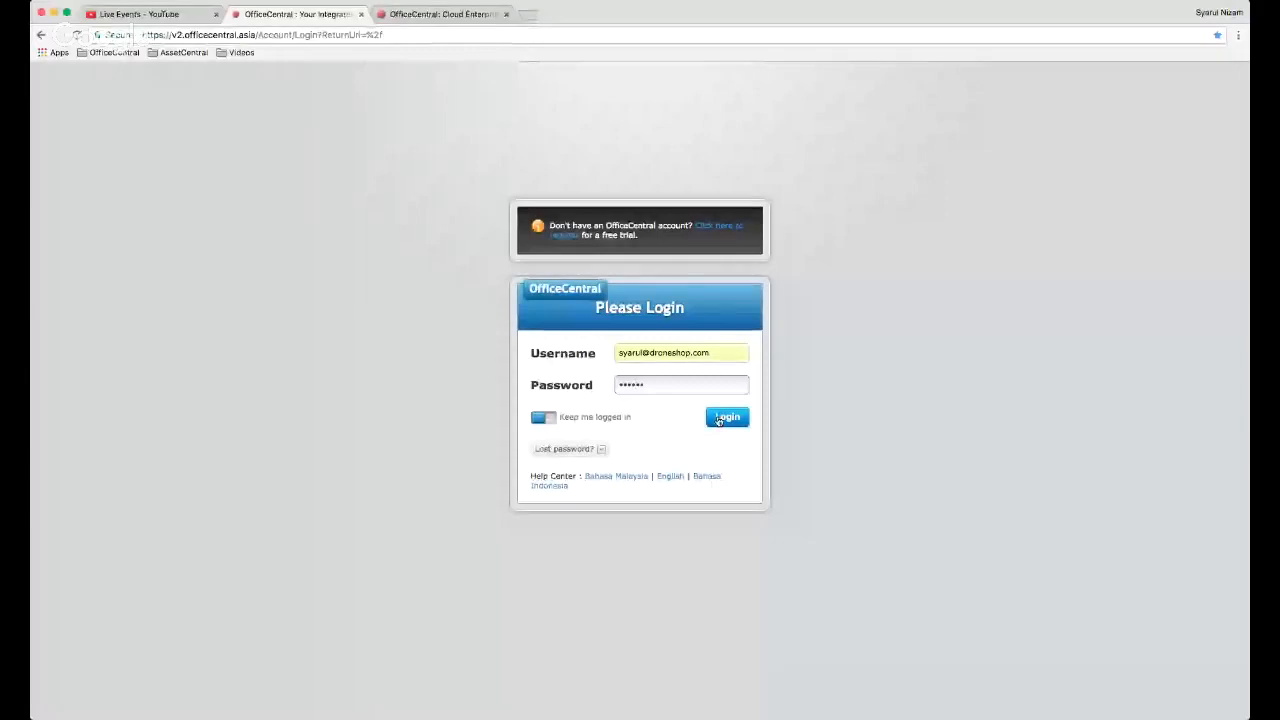
click(729, 421)
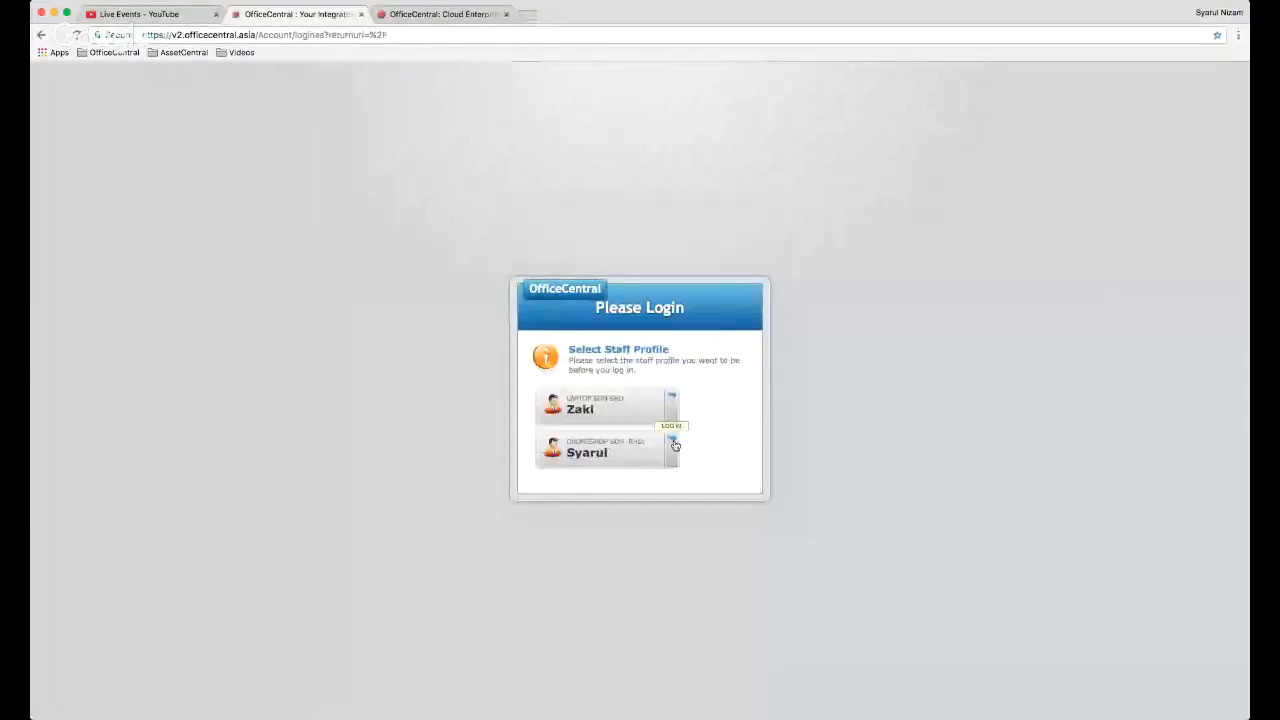
click(674, 445)
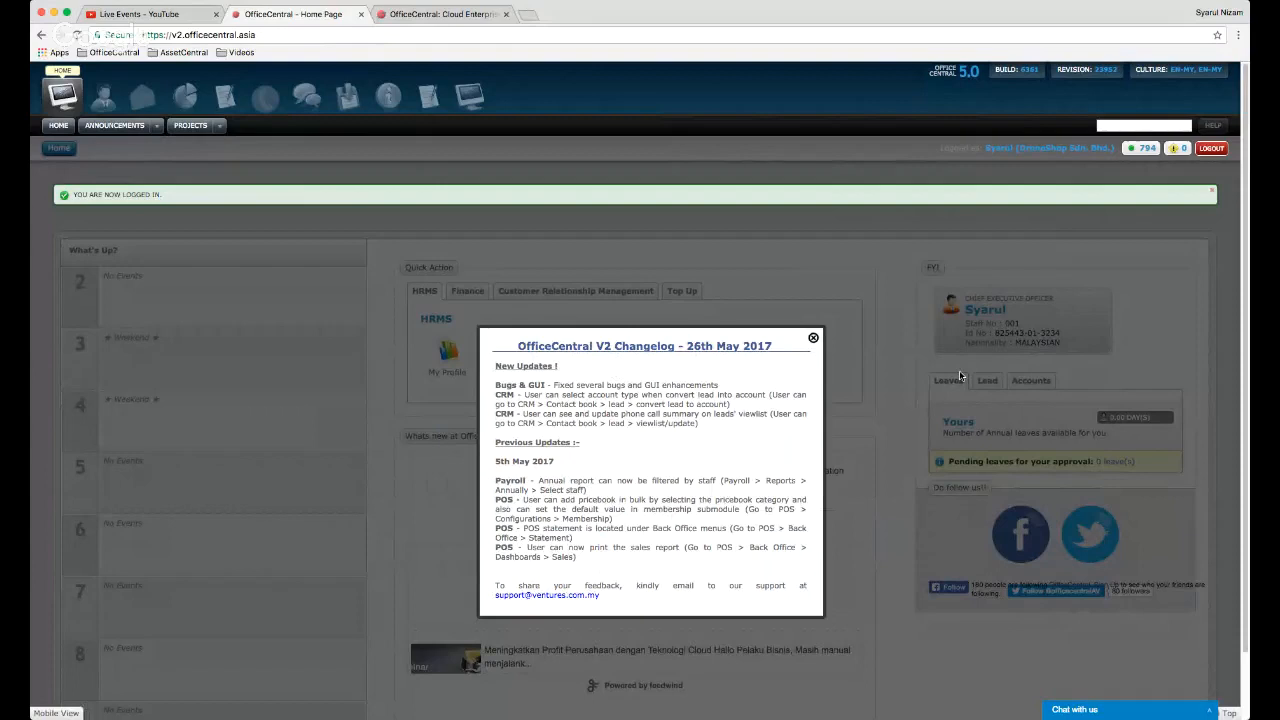
- Dismiss the changelog and open a blank Create Lead form under CRM Contact Book > Leads
click(814, 339)
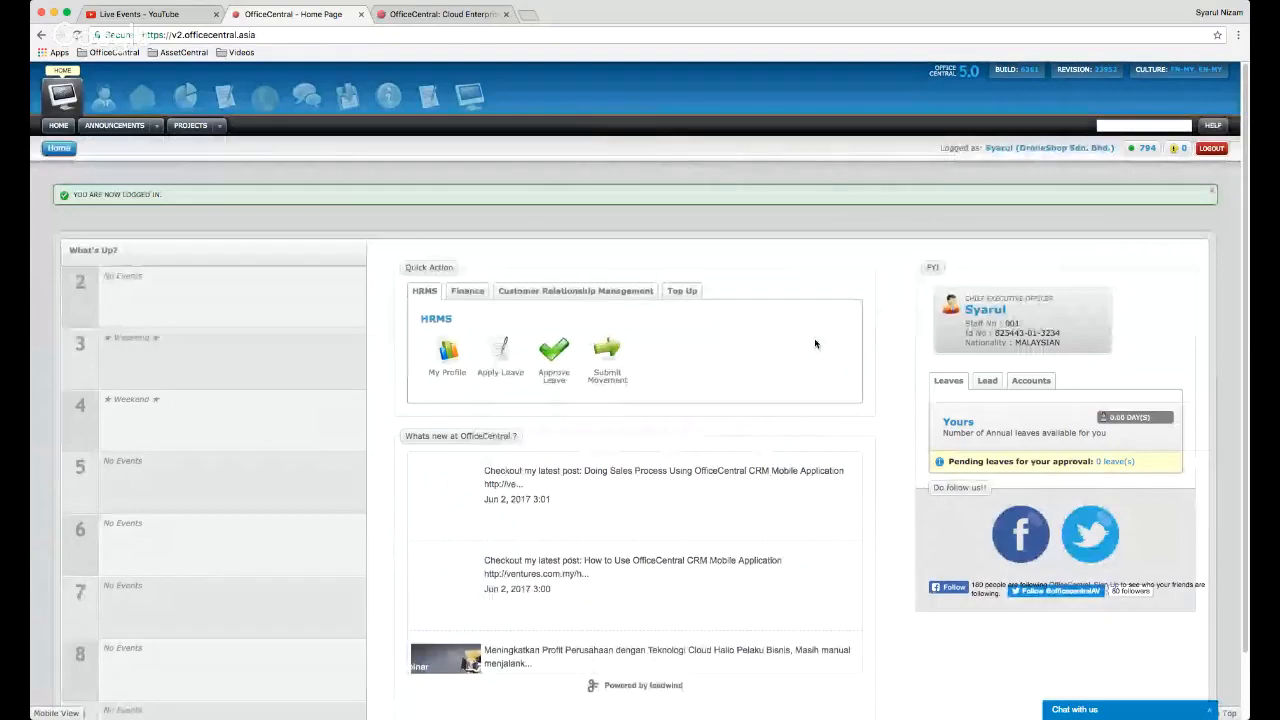
click(263, 100)
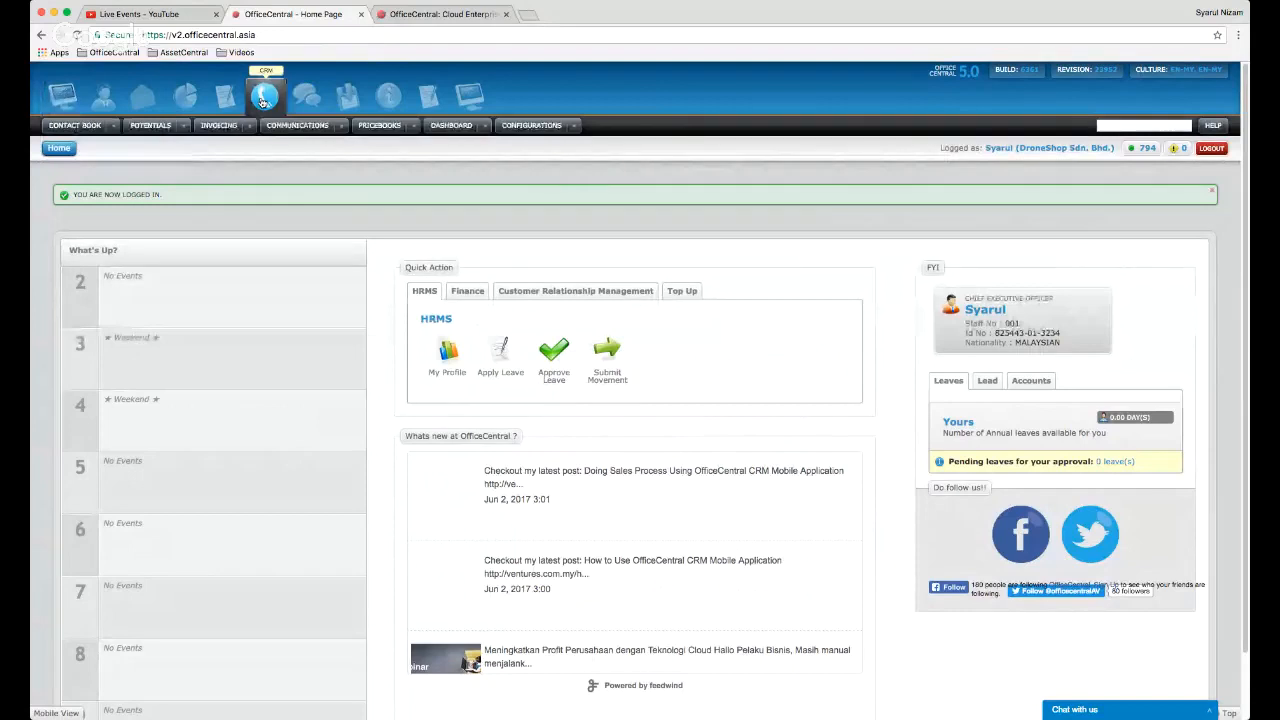
mouse_move(116, 128)
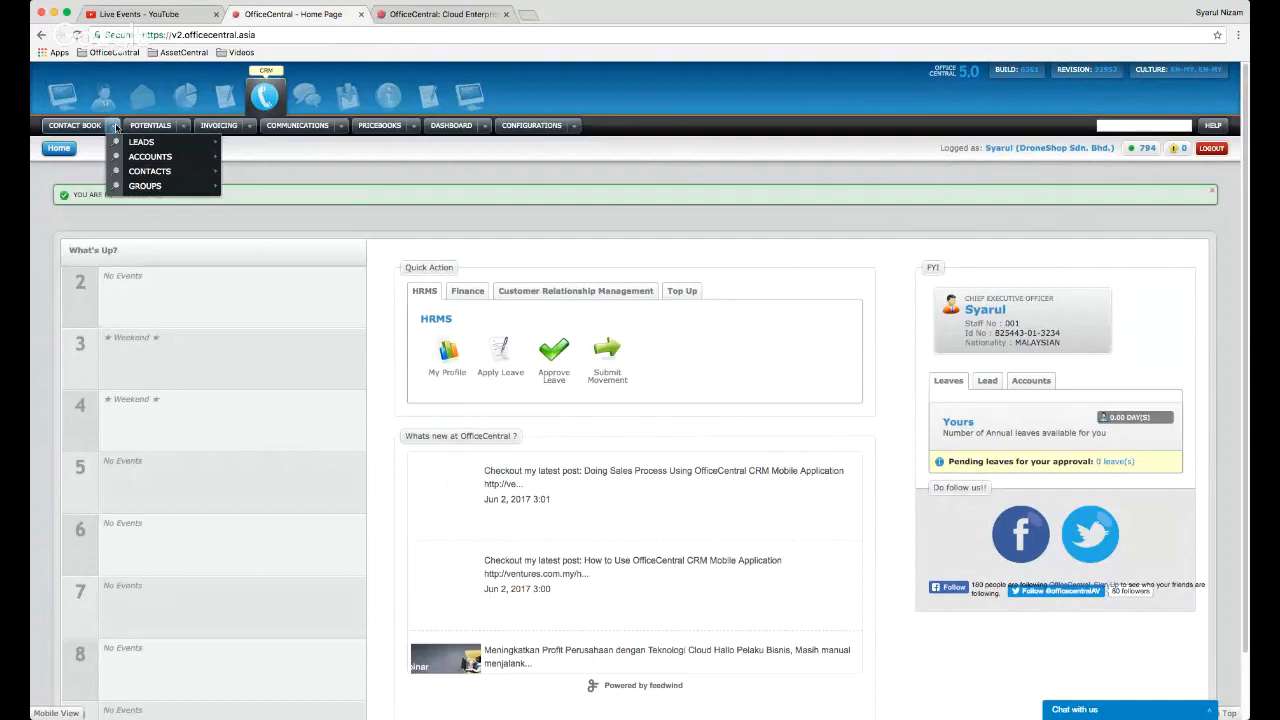
mouse_move(160, 142)
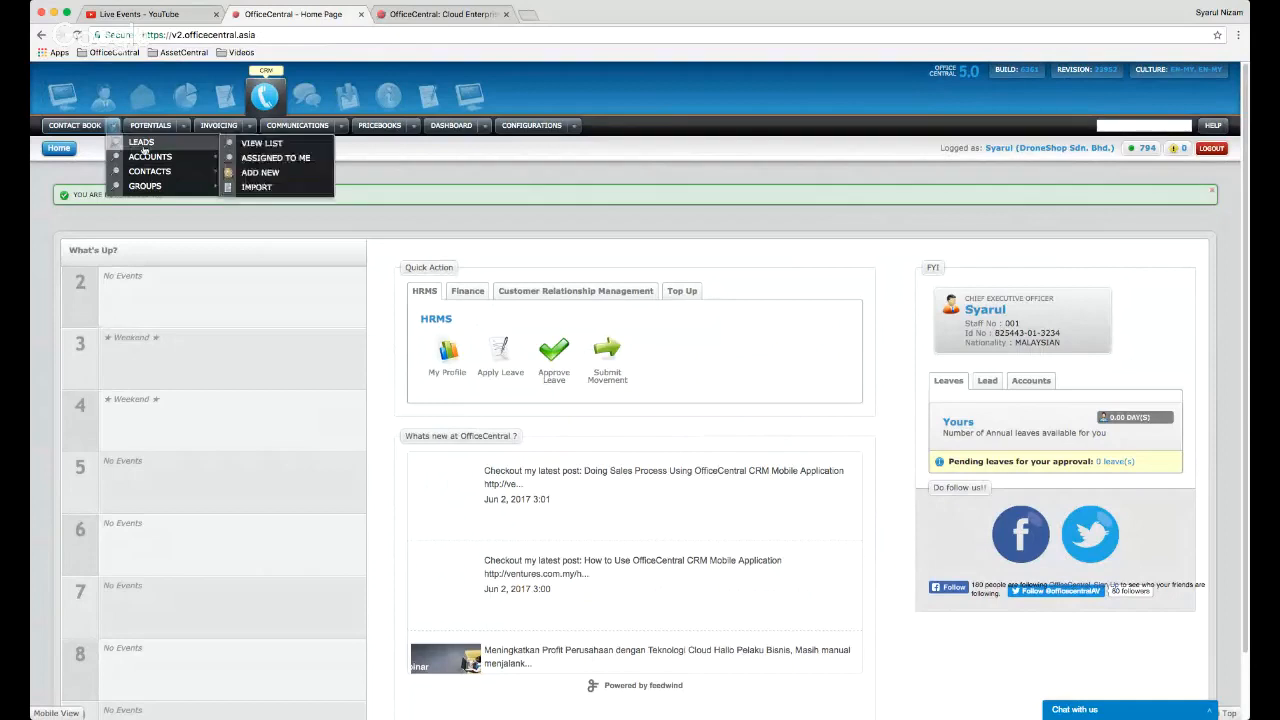
click(261, 173)
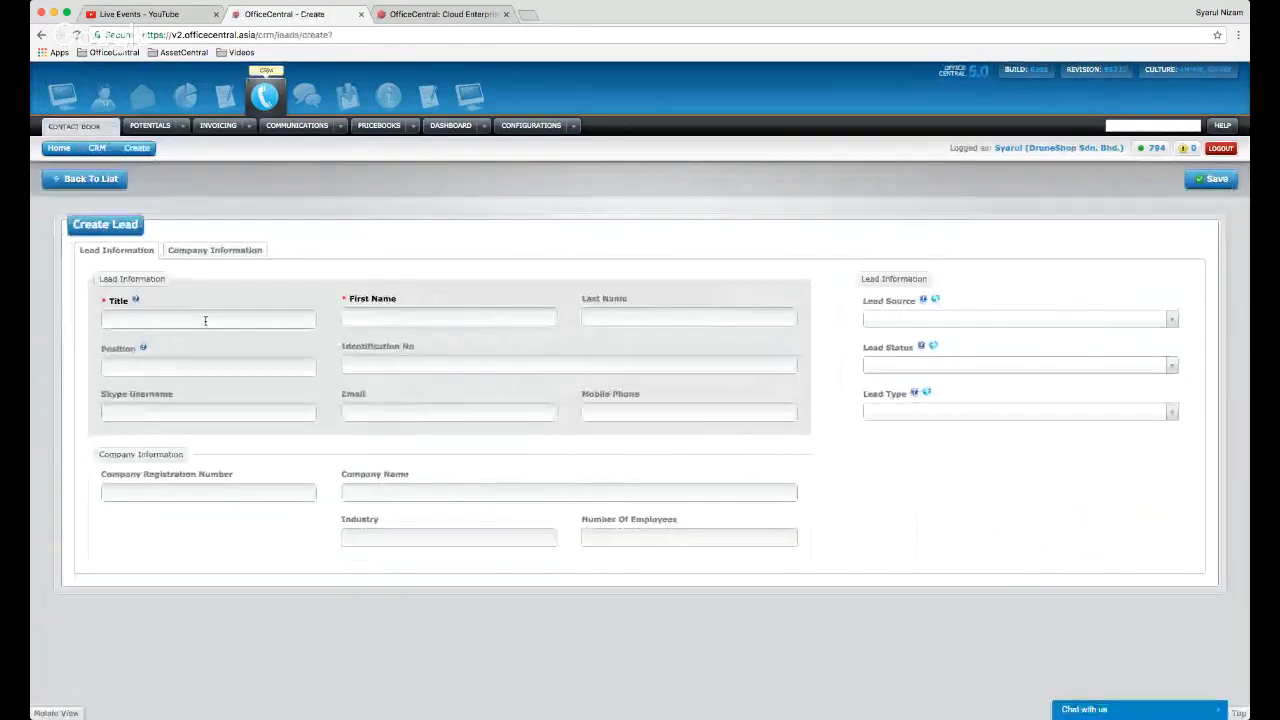
- Enter the lead's title Mr. and the lead's first and last name
click(205, 320)
text(Mr)
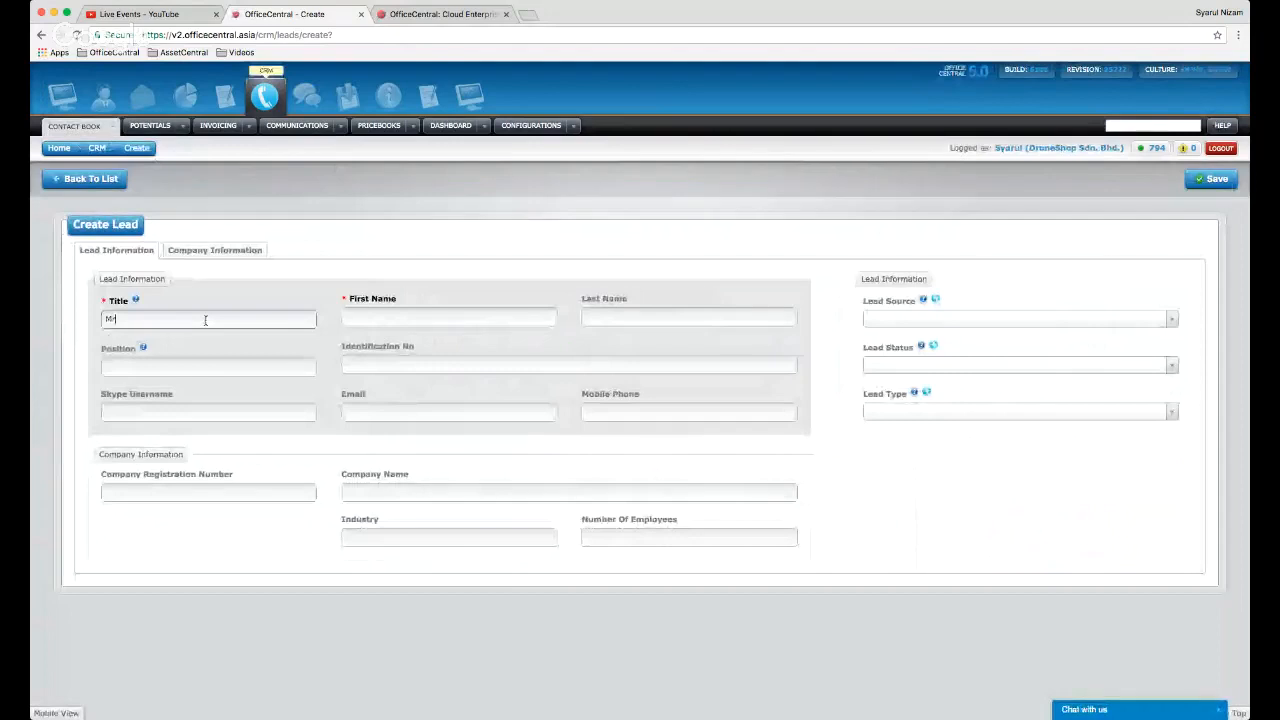
text(.)
click(453, 321)
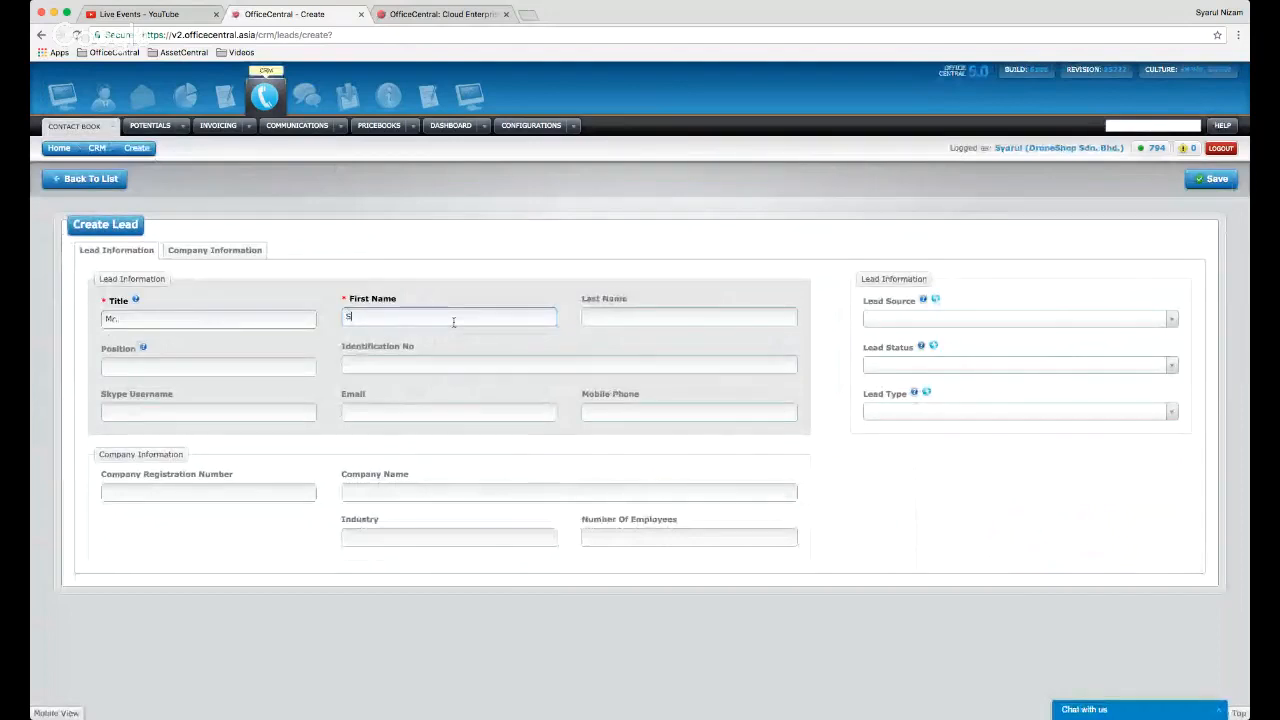
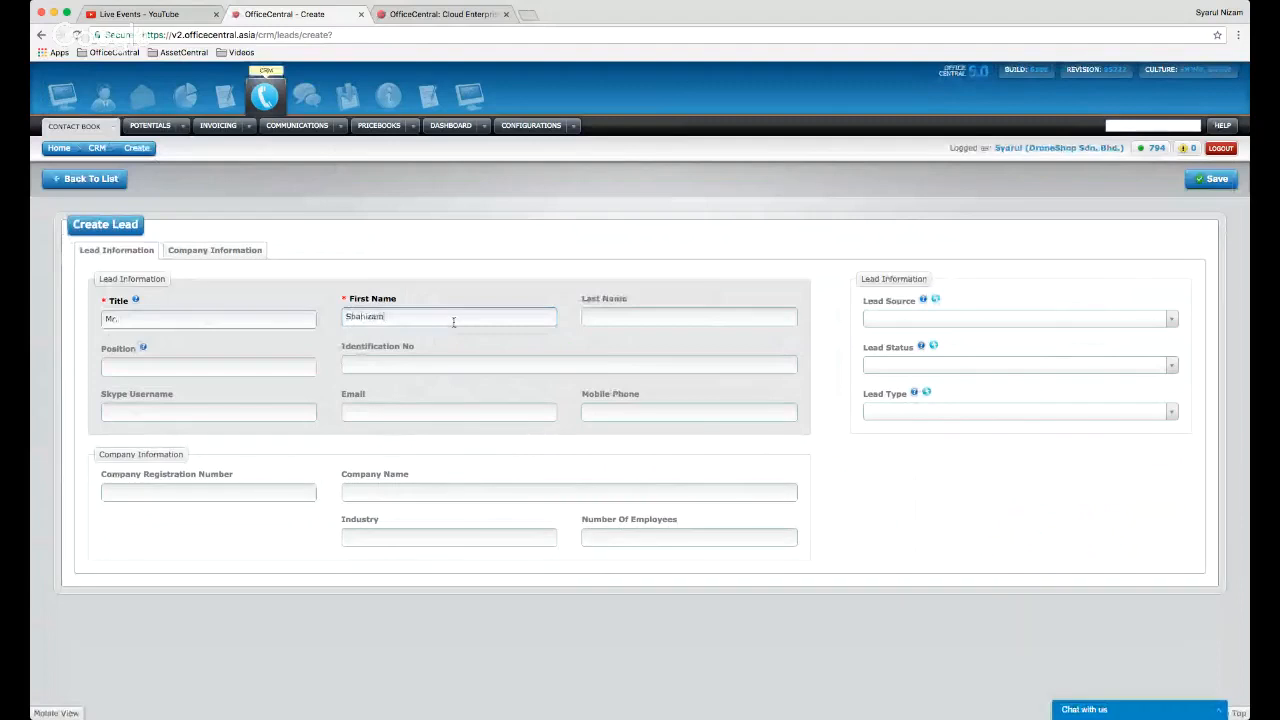
click(584, 322)
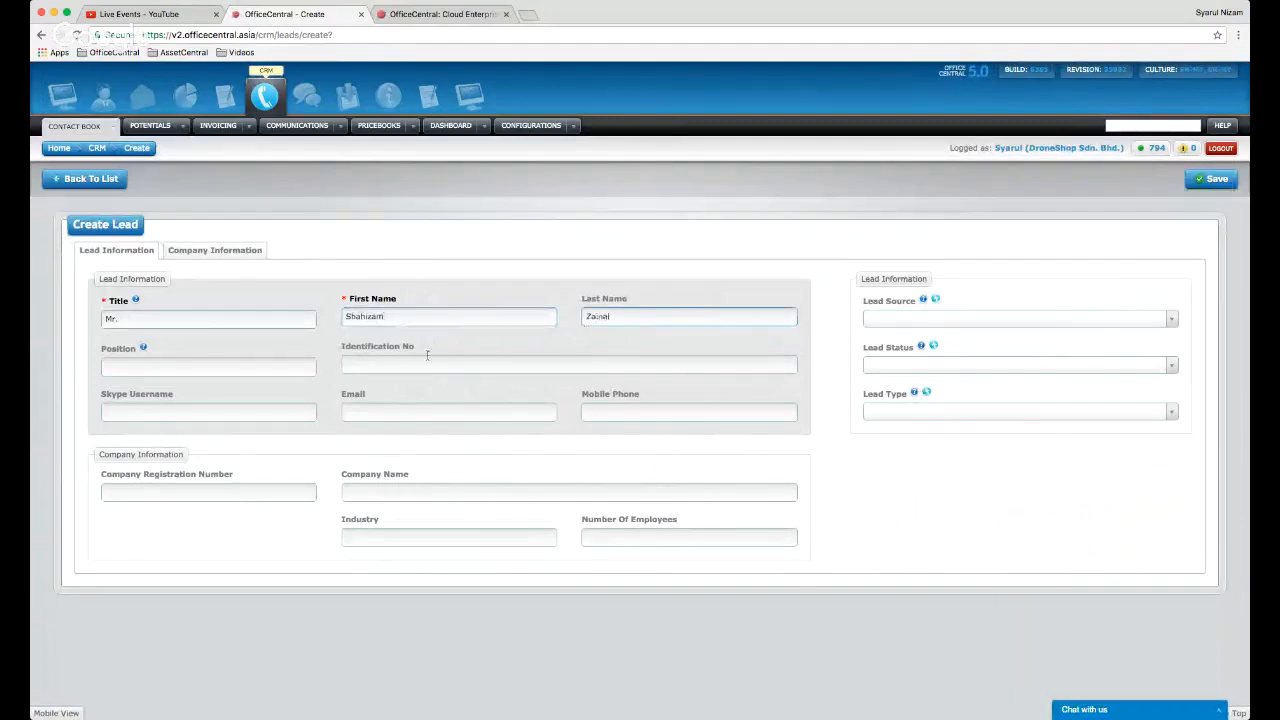
- Set position Executive and enter the lead's identification number, mobile phone and email address
click(273, 369)
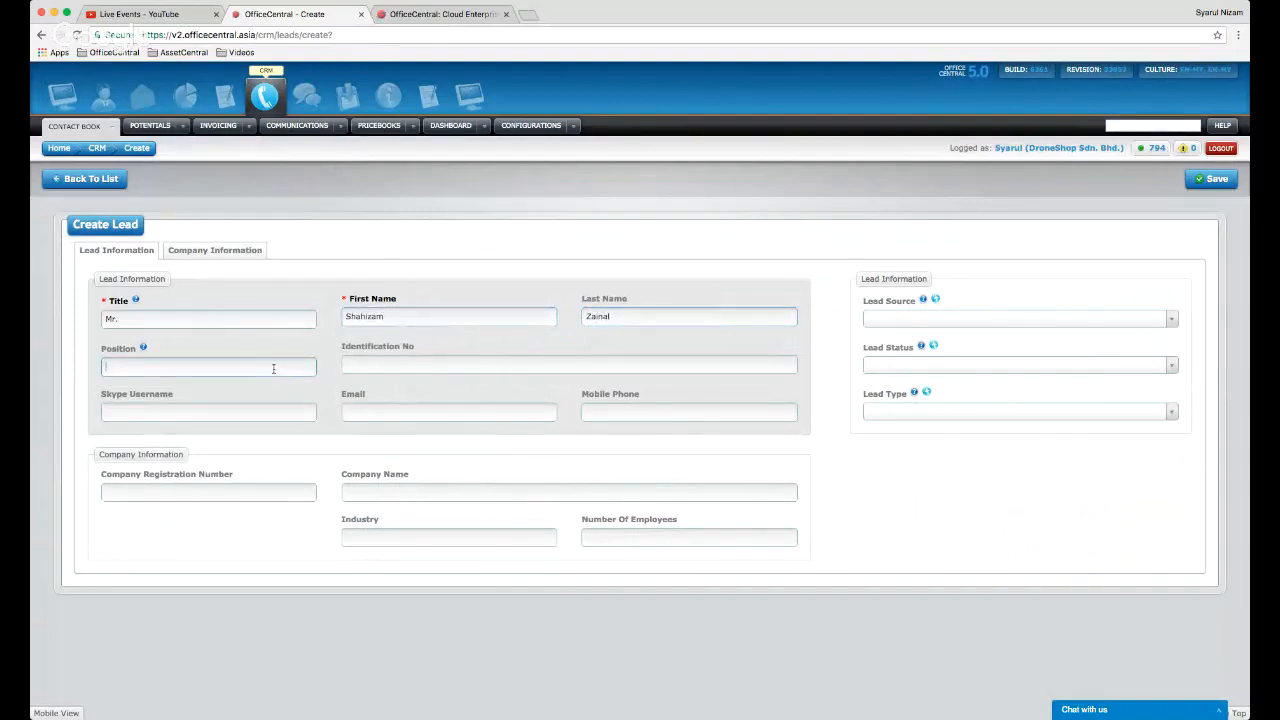
text(Executive)
click(355, 366)
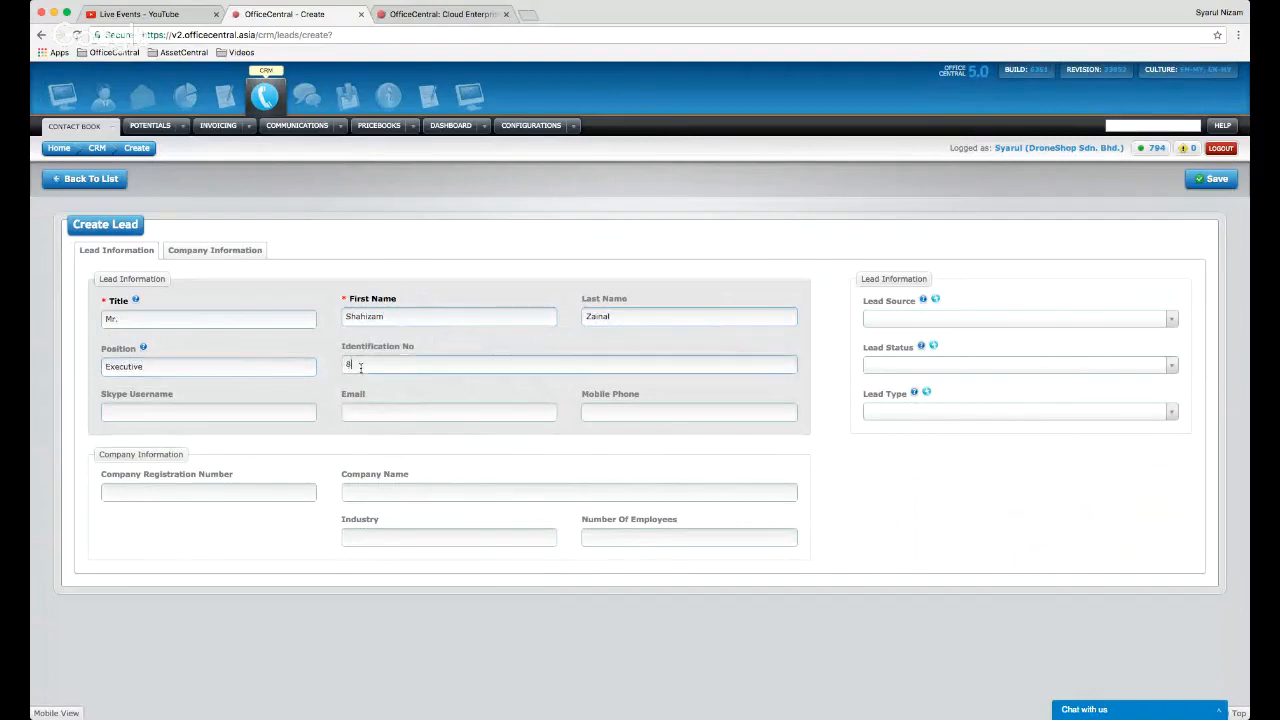
click(608, 412)
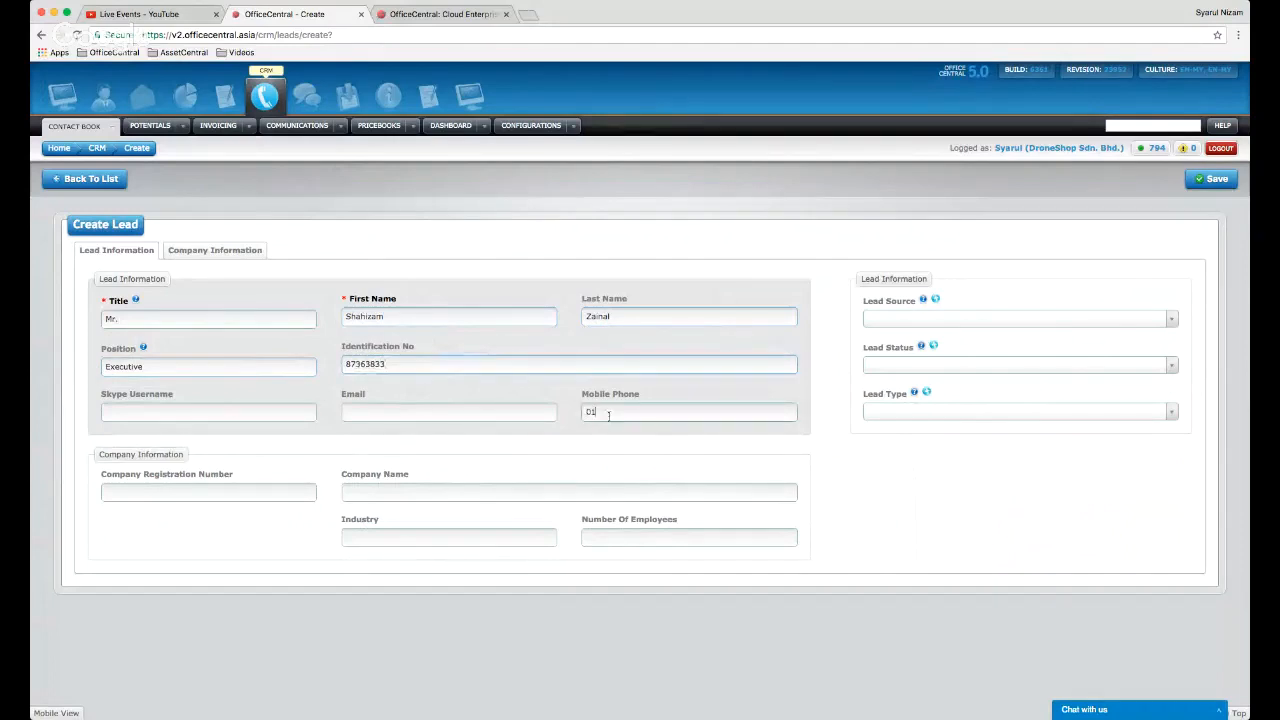
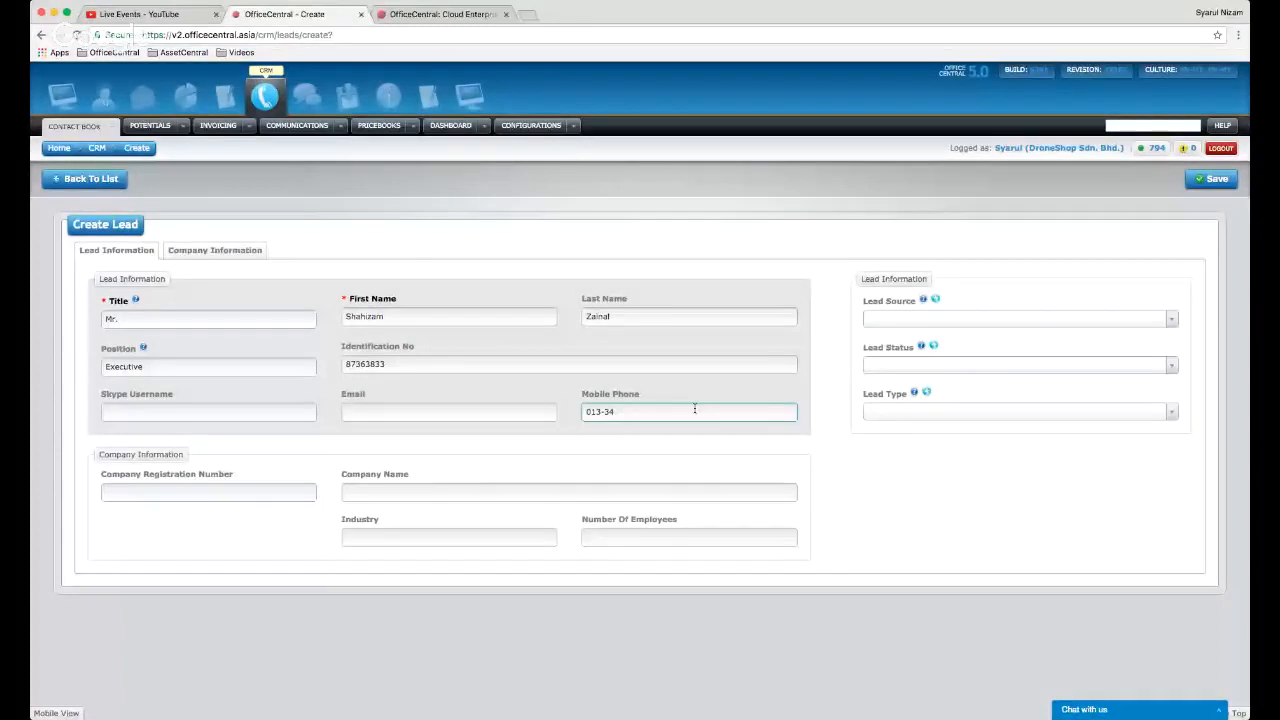
click(450, 414)
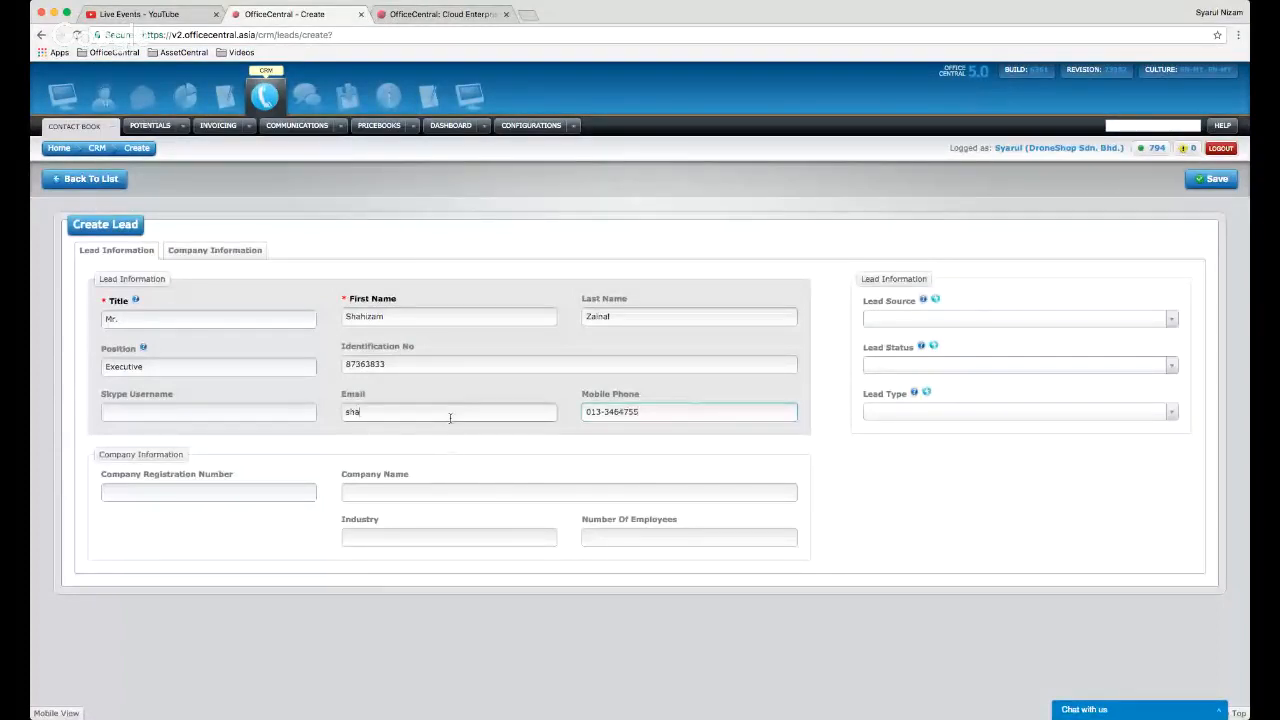
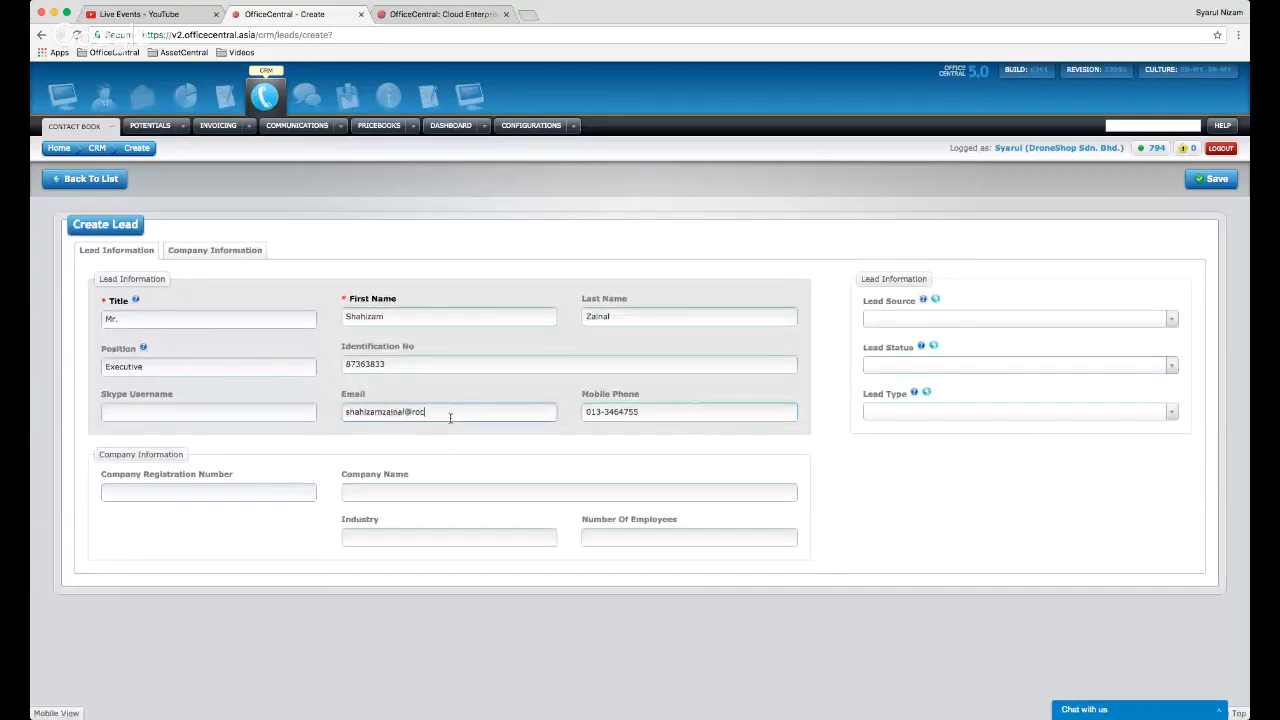
- Enter company name Syarikat Digital Drone, industry IT and the company registration number
click(388, 490)
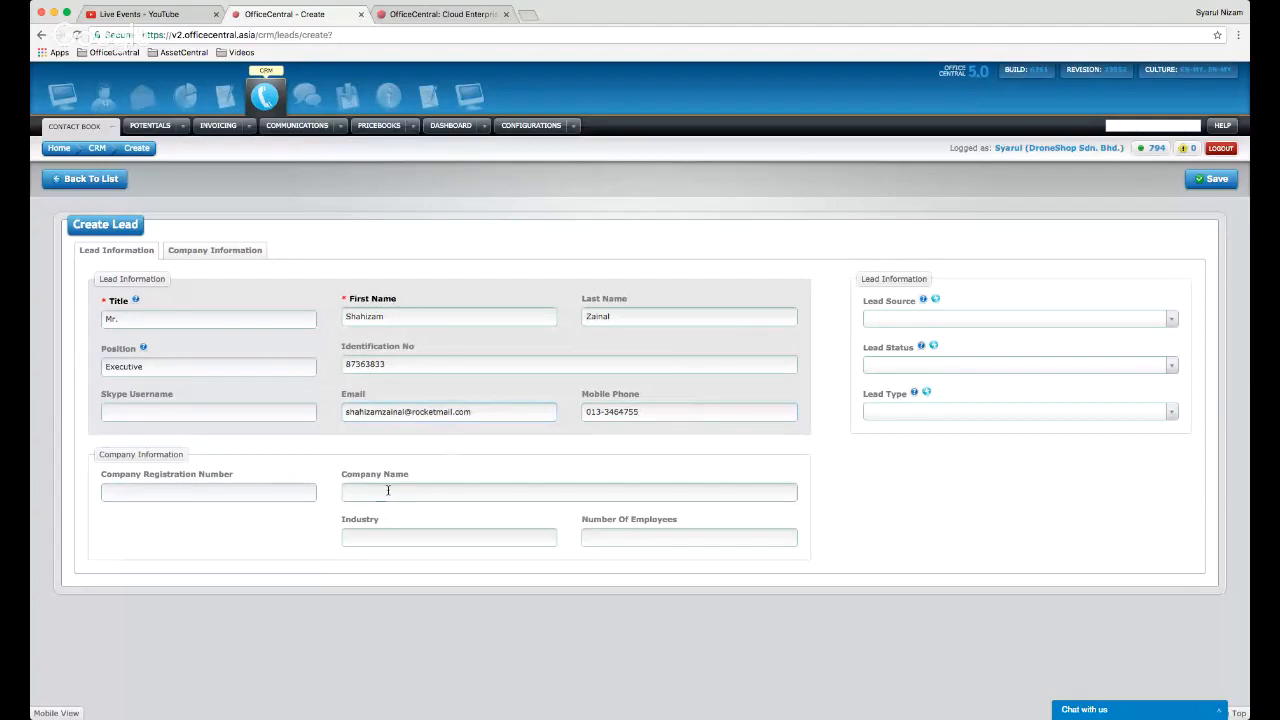
text(Syarikat)
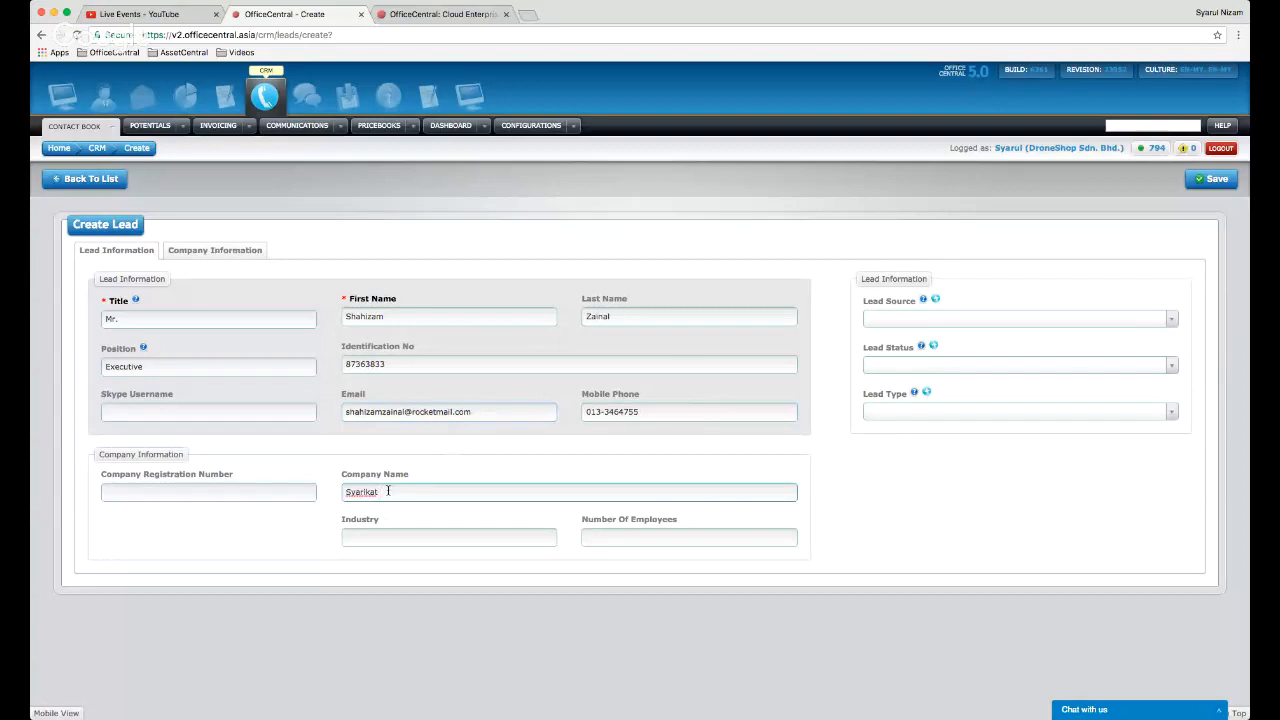
text(Digital Drone)
click(379, 536)
text(IT)
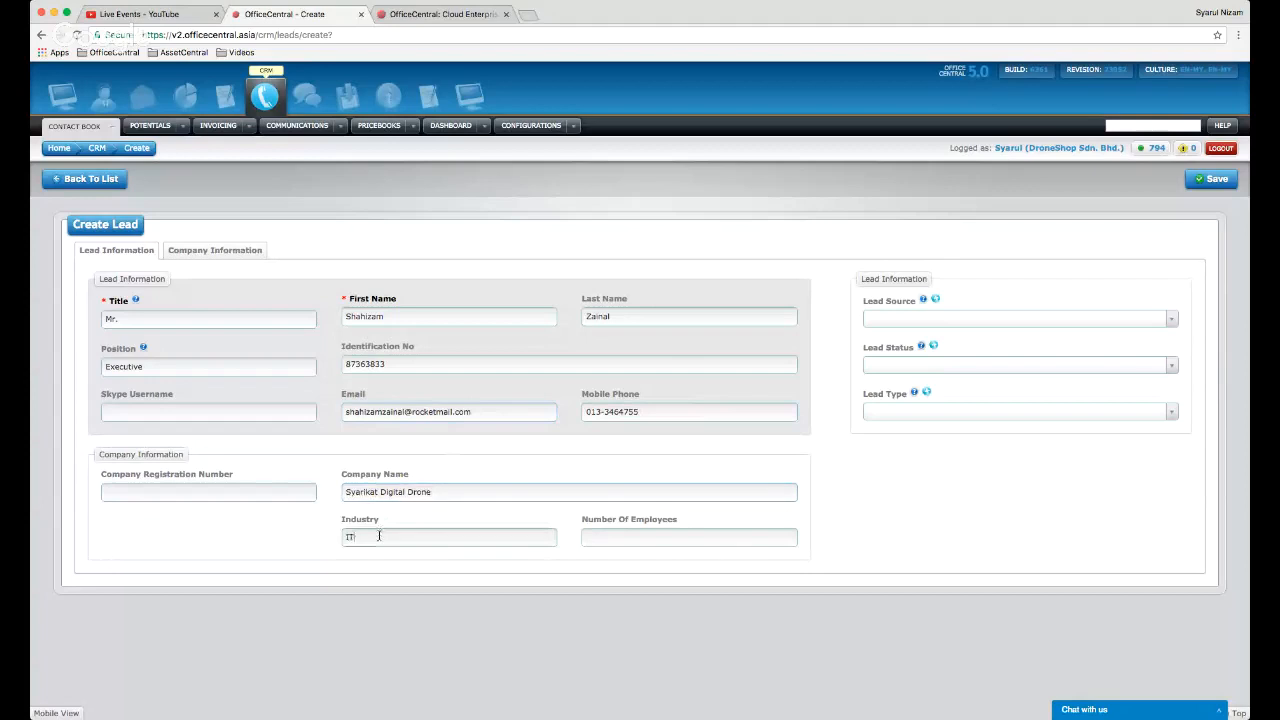
click(288, 493)
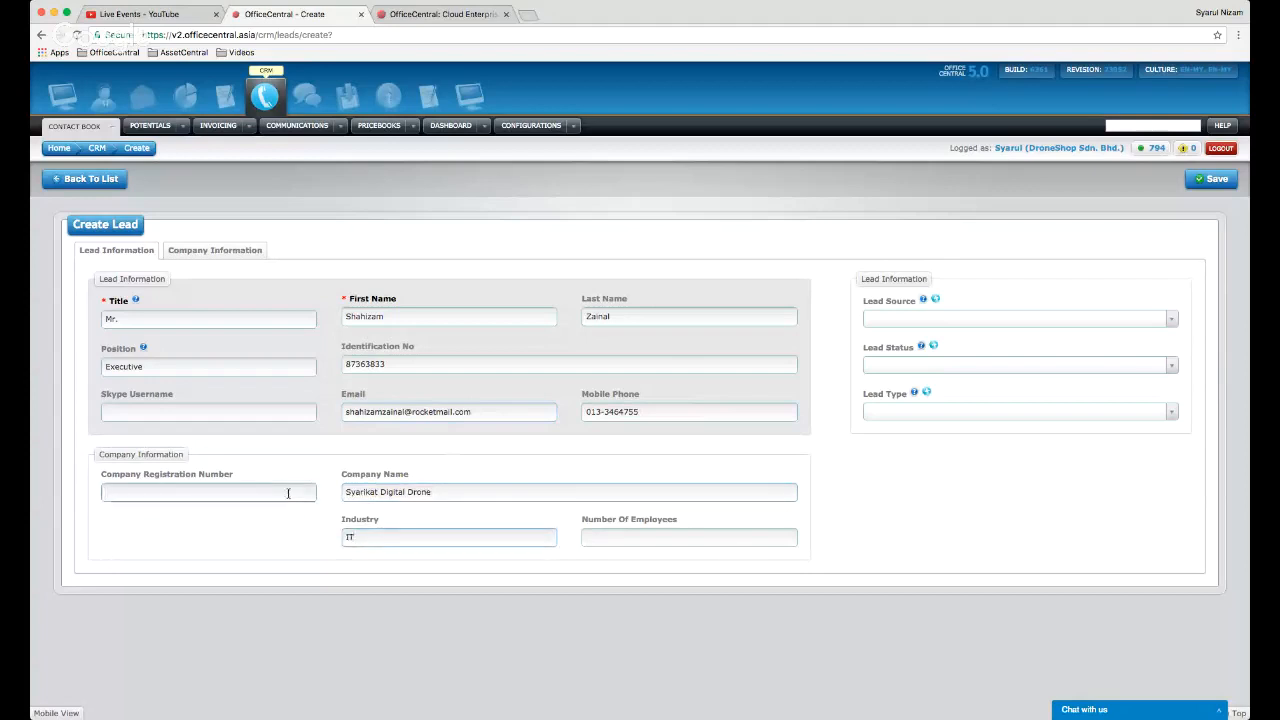
- Set Lead Source to Events, Lead Status to New and Lead Type to Hot
click(920, 319)
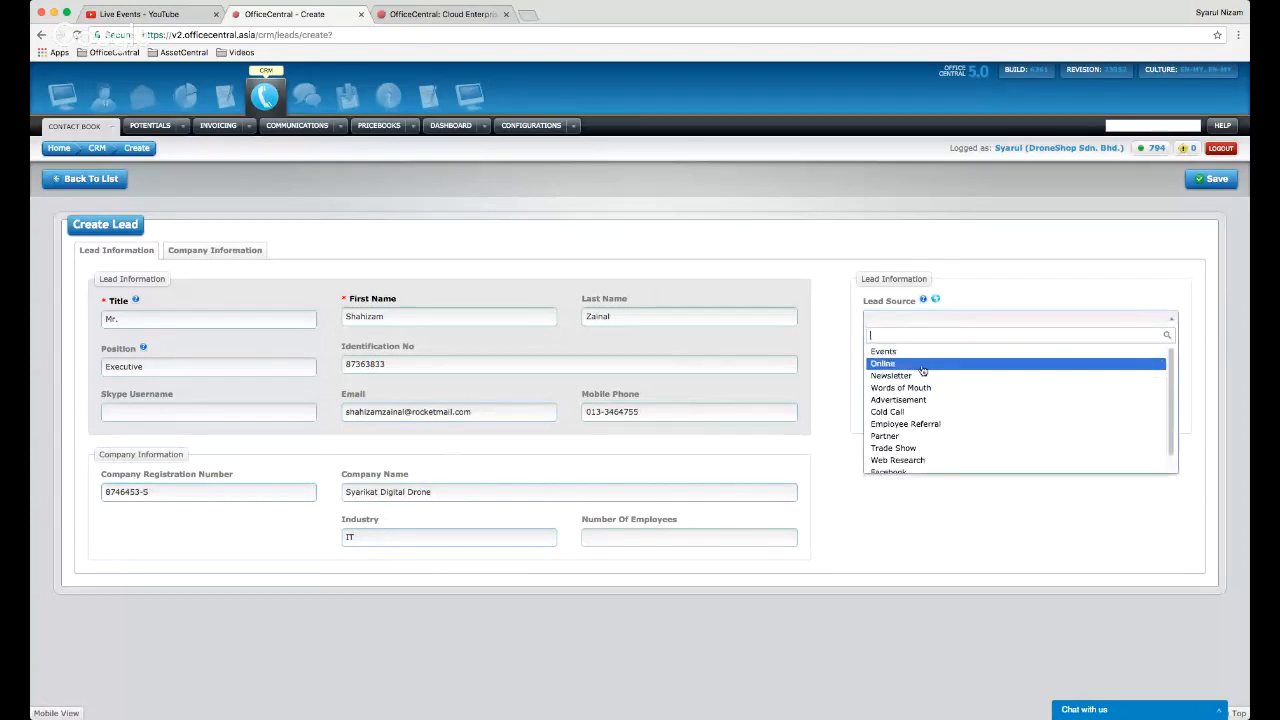
click(928, 352)
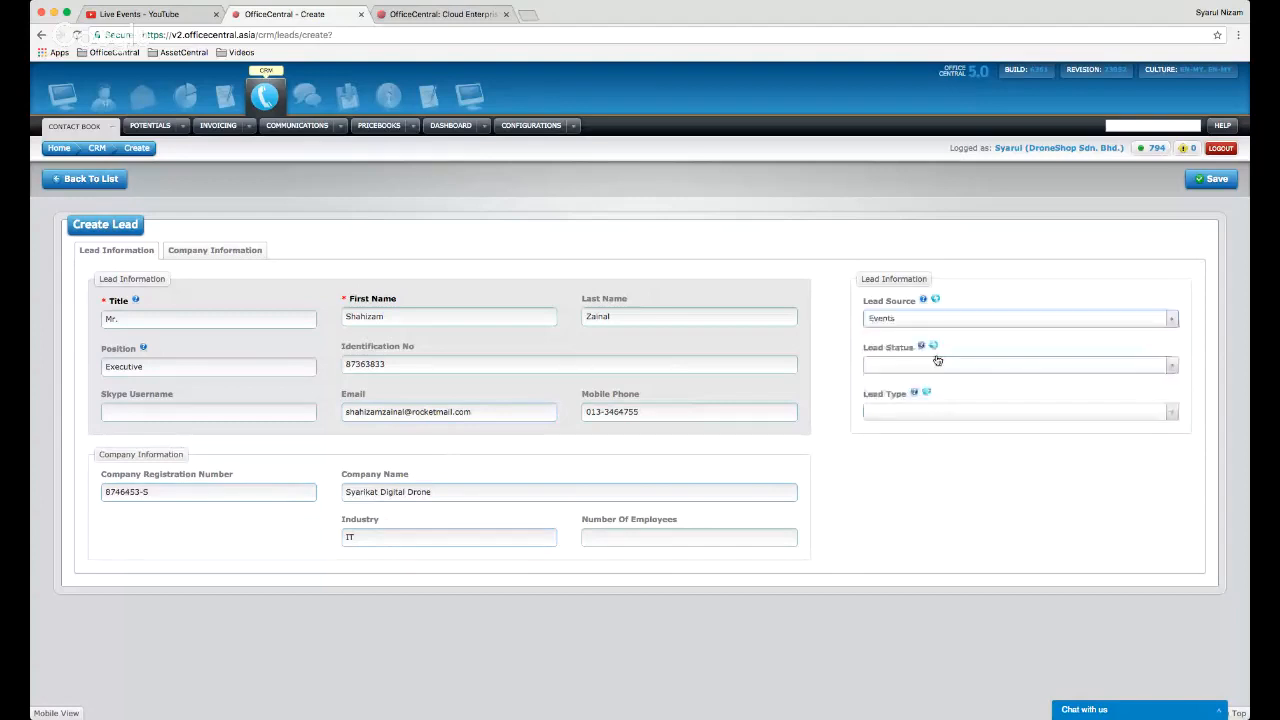
click(942, 366)
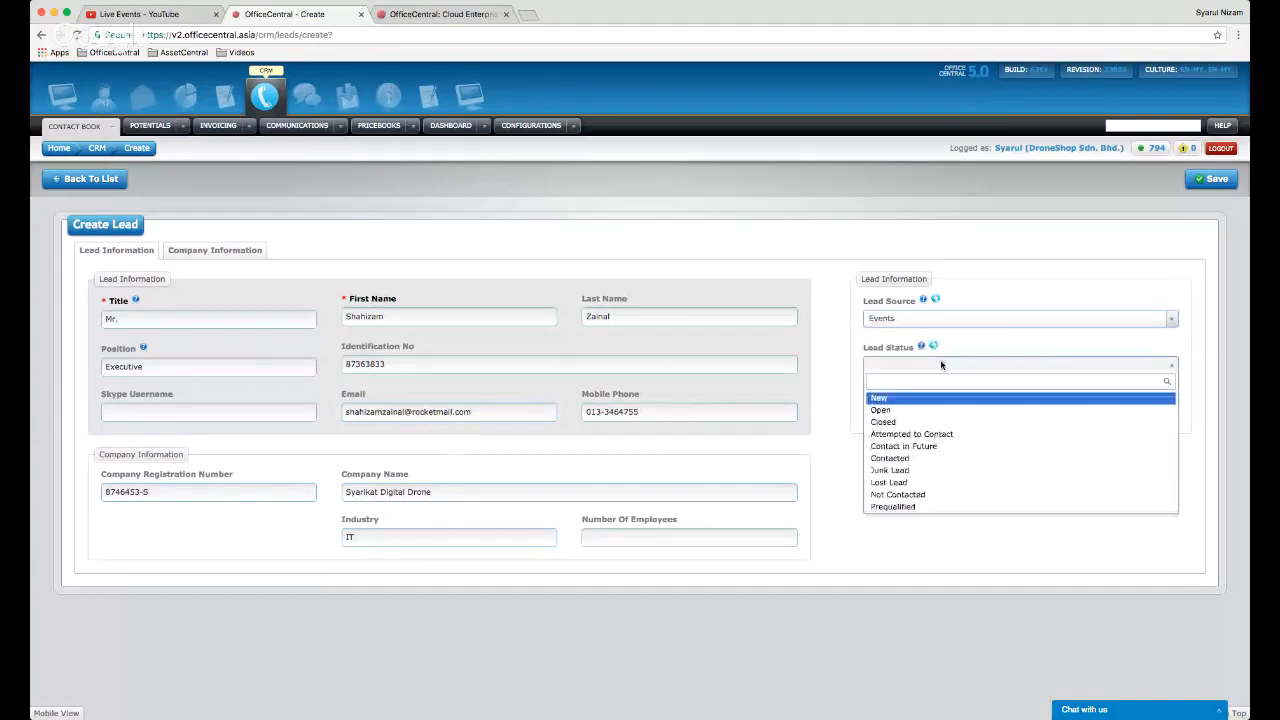
click(942, 400)
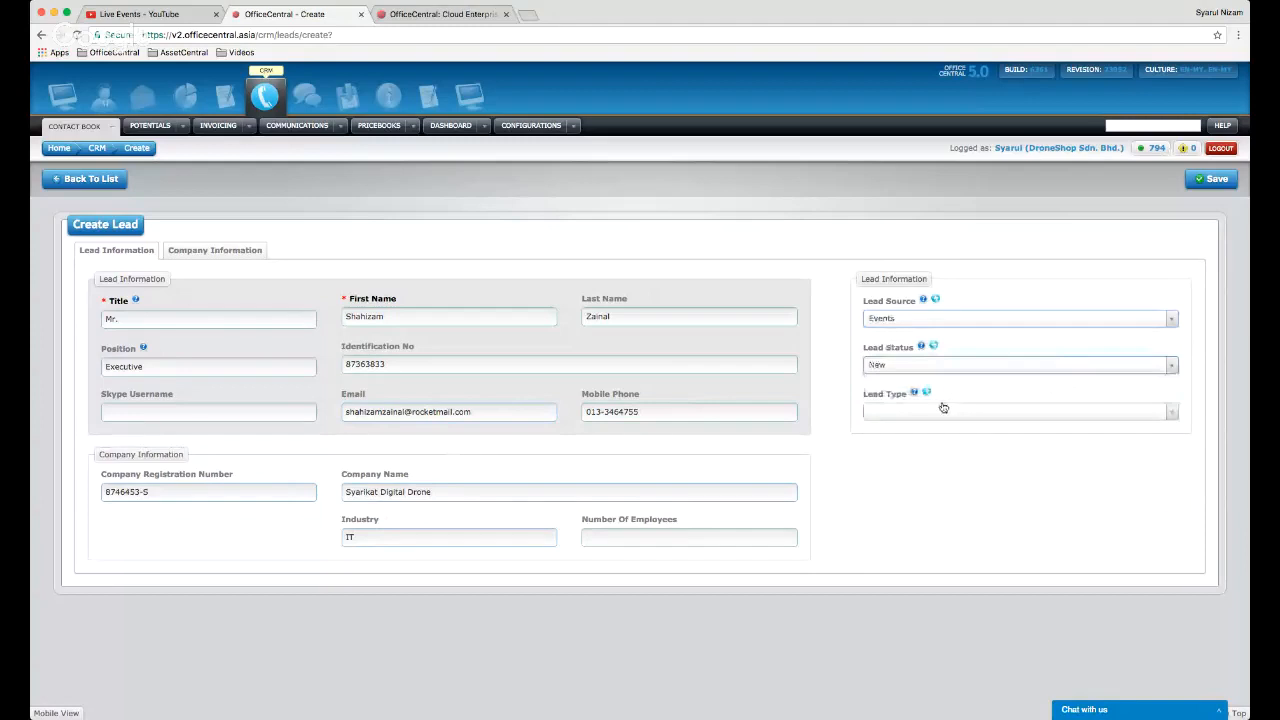
click(943, 416)
click(936, 449)
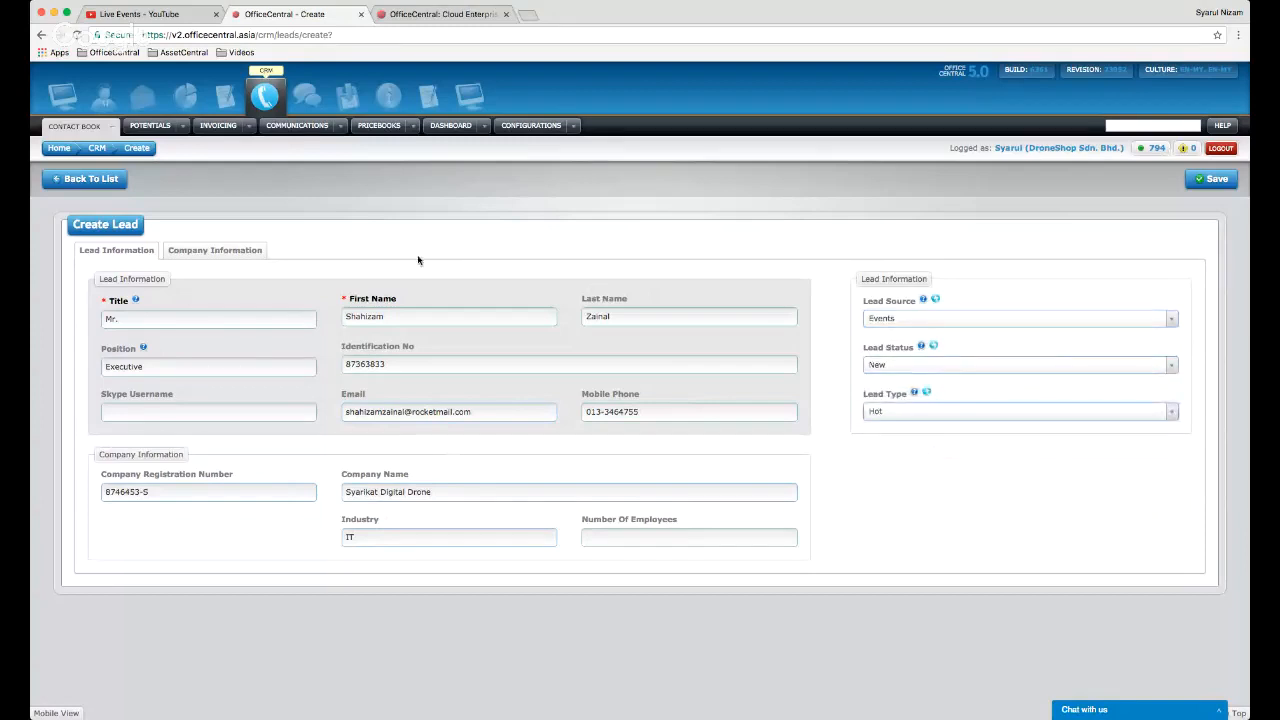
- In Company Information, enter the company phone number and reuse it as the company fax
click(208, 256)
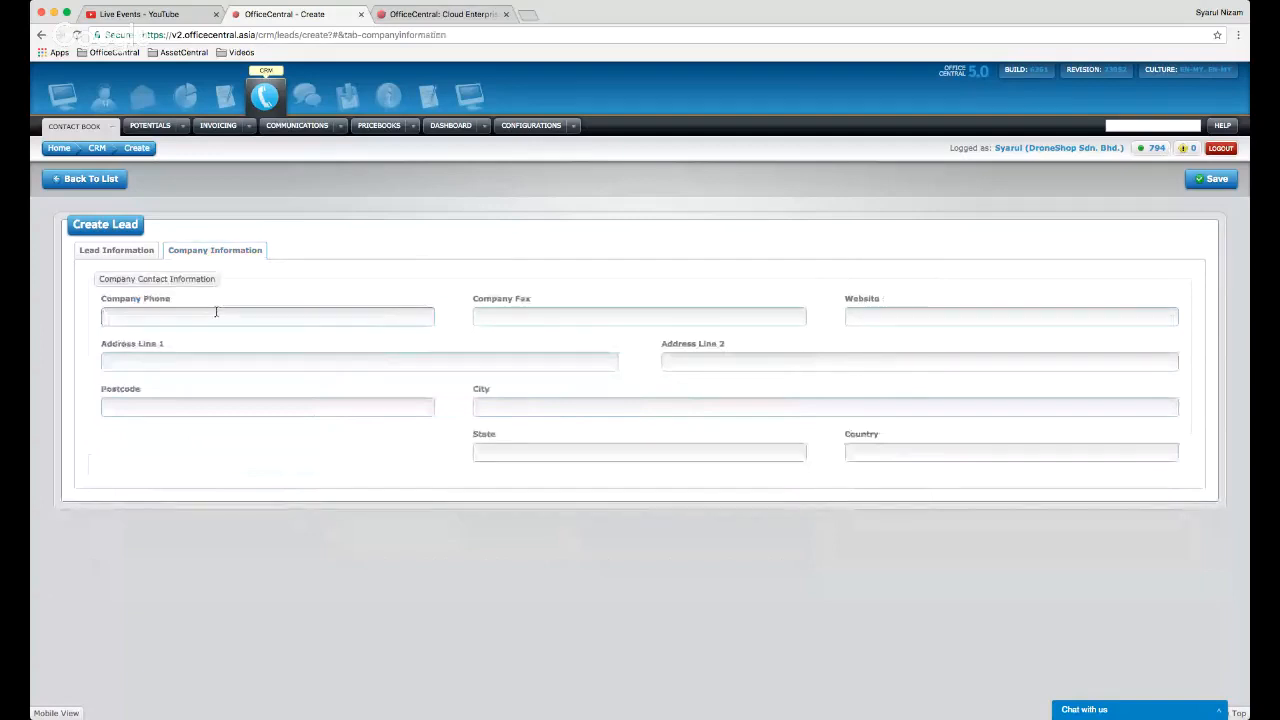
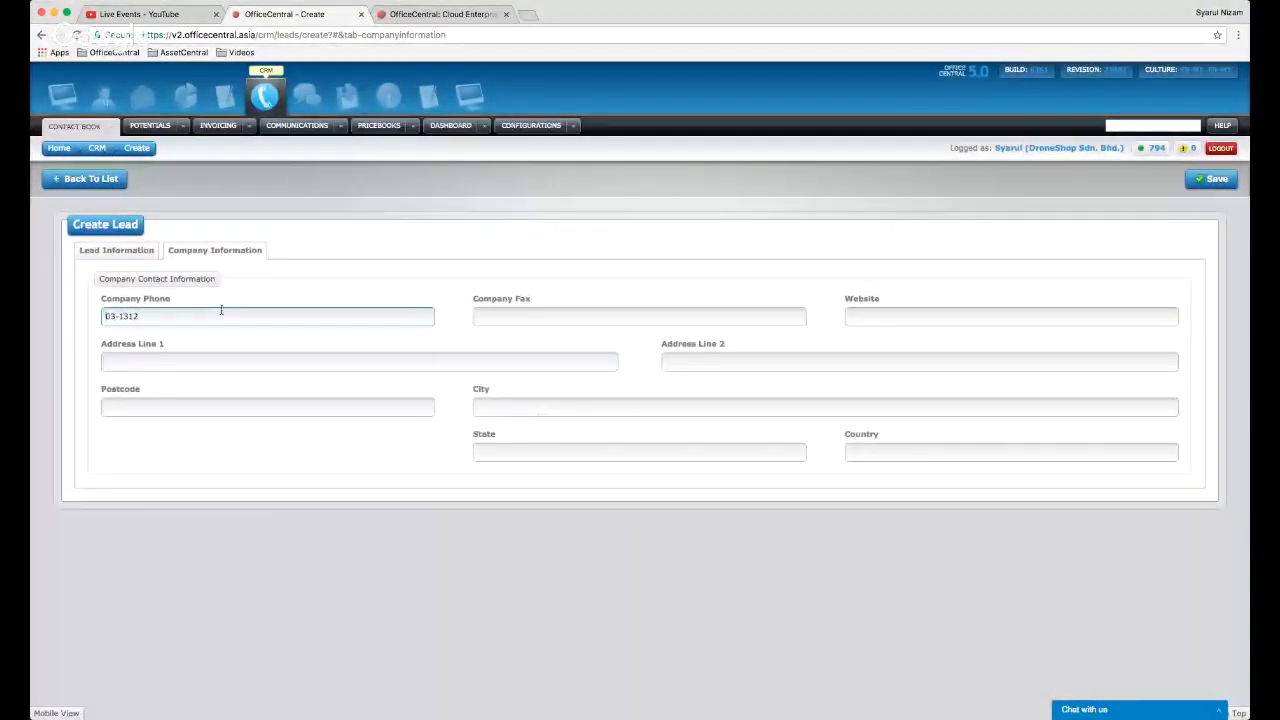
double_click(190, 320)
triple_click(190, 324)
key(ctrl+c)
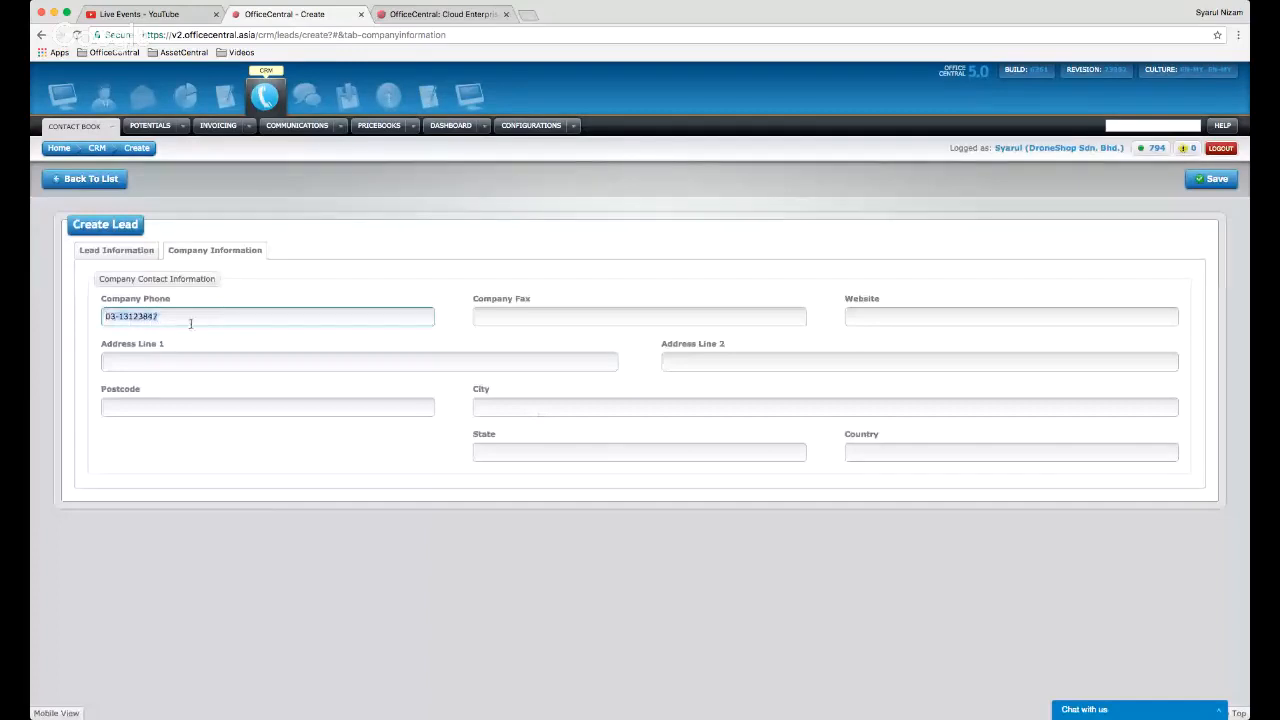
click(588, 320)
key(ctrl+v)
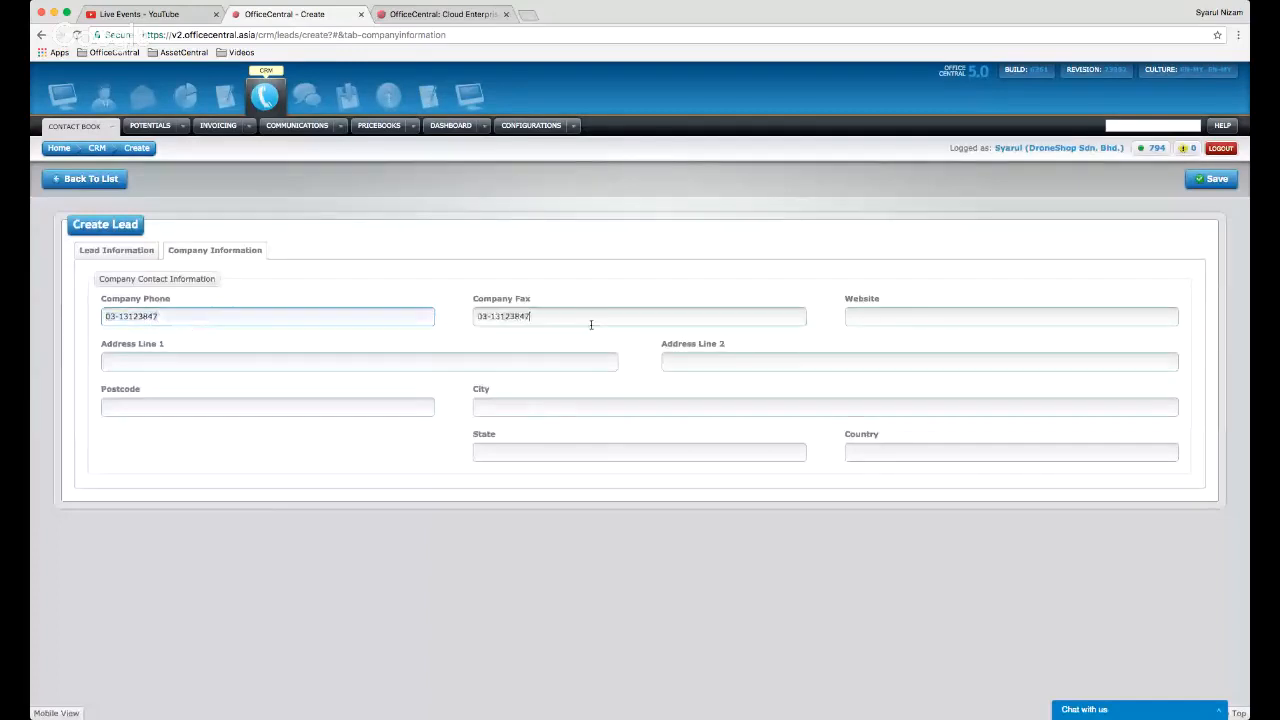
- Fill the full company address from the browser's saved address suggestion
click(515, 360)
text(no)
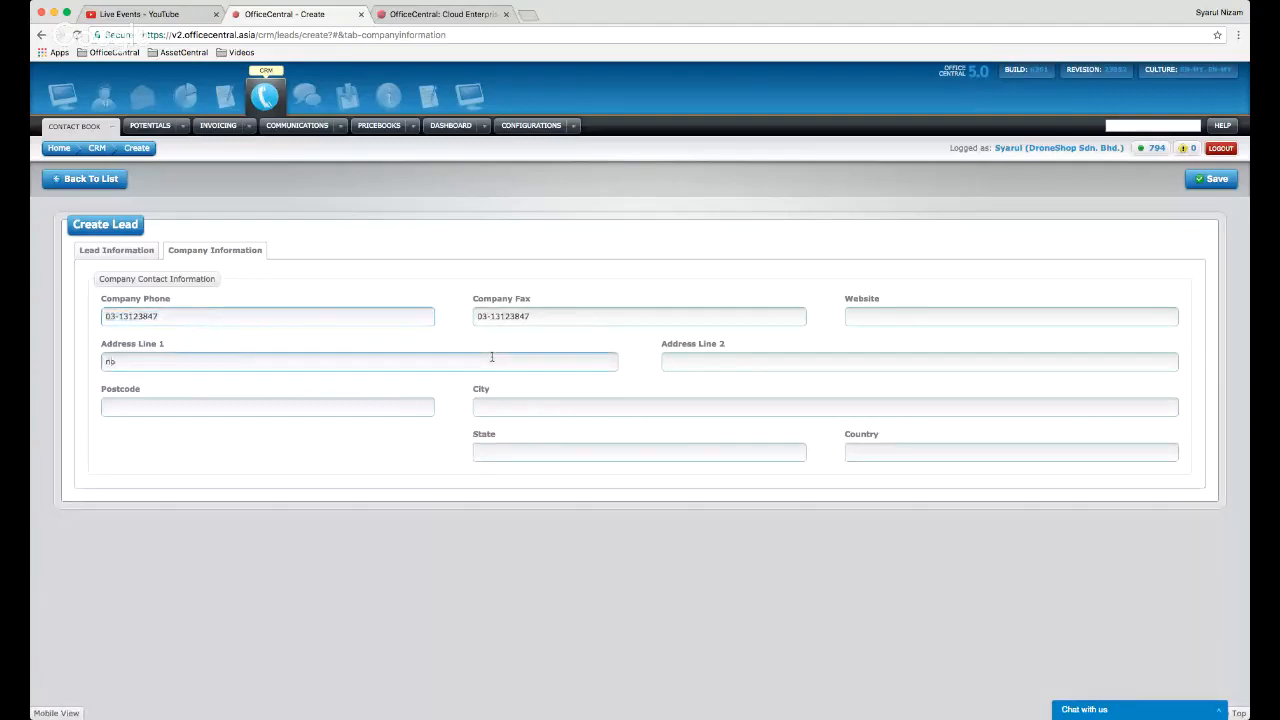
key(Down)
key(Return)
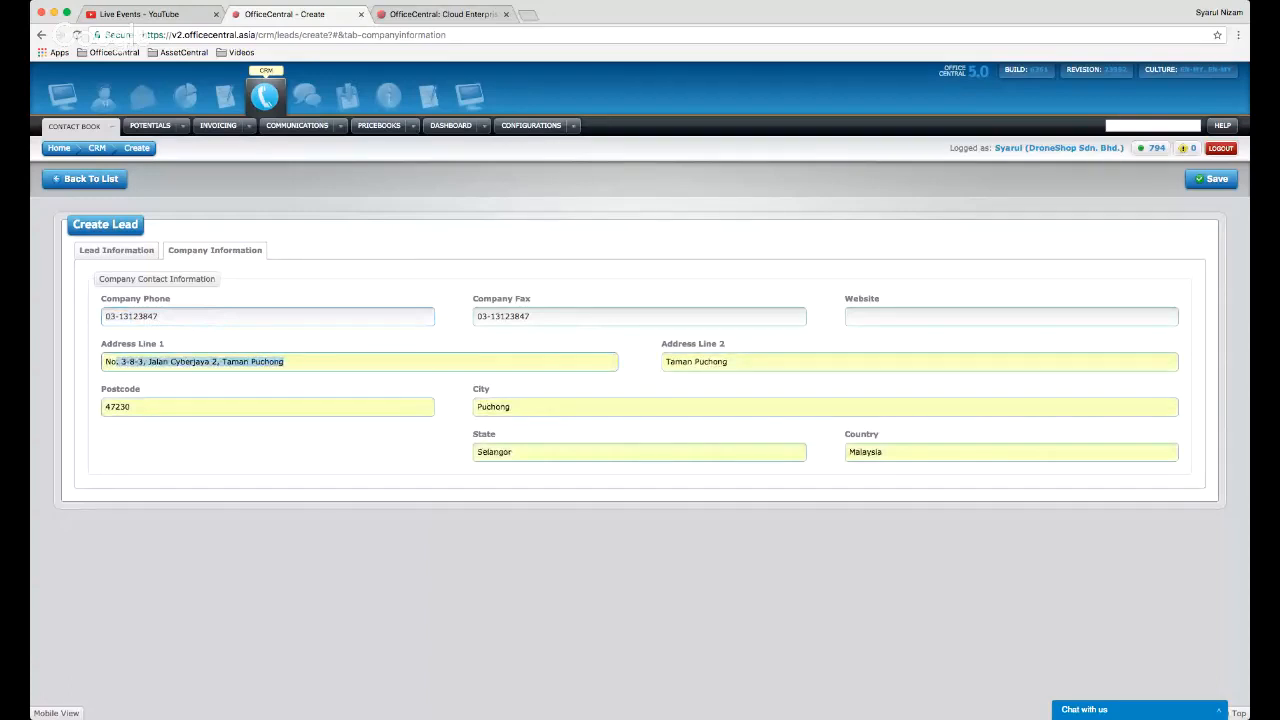
click(459, 423)
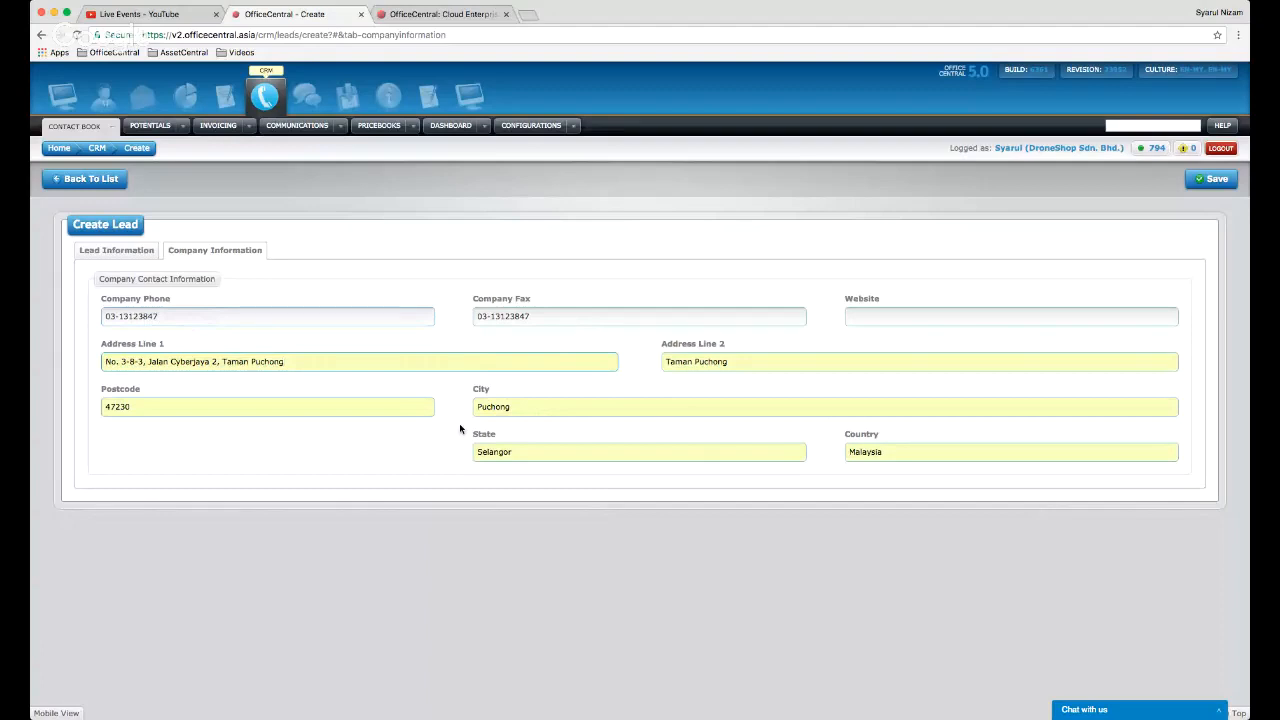
- Save the new lead and return to the Leads list
click(1207, 181)
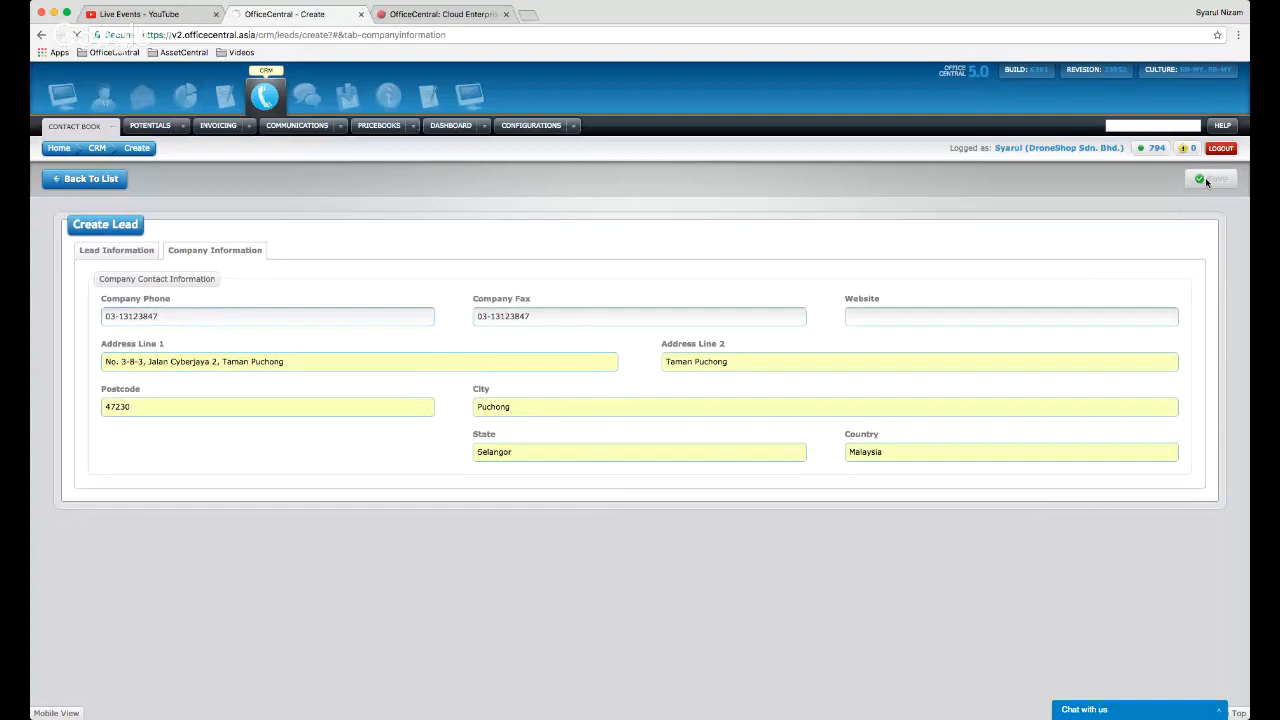
click(110, 127)
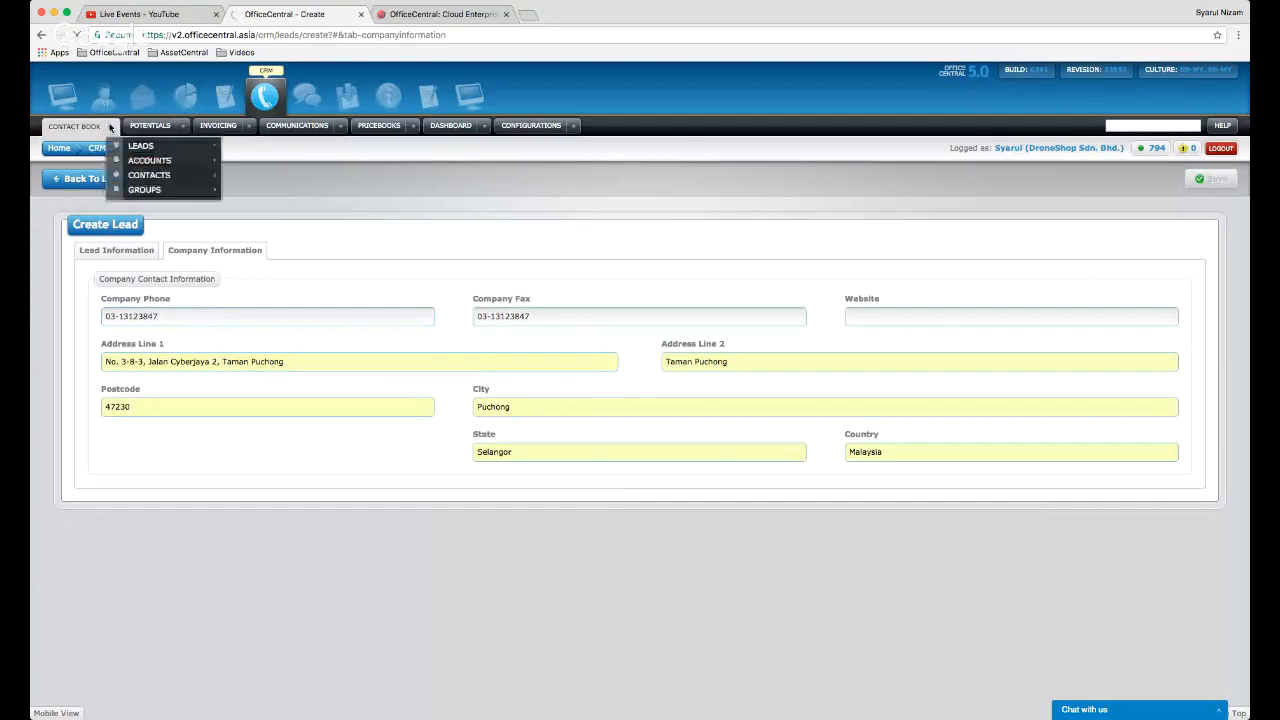
mouse_move(140, 162)
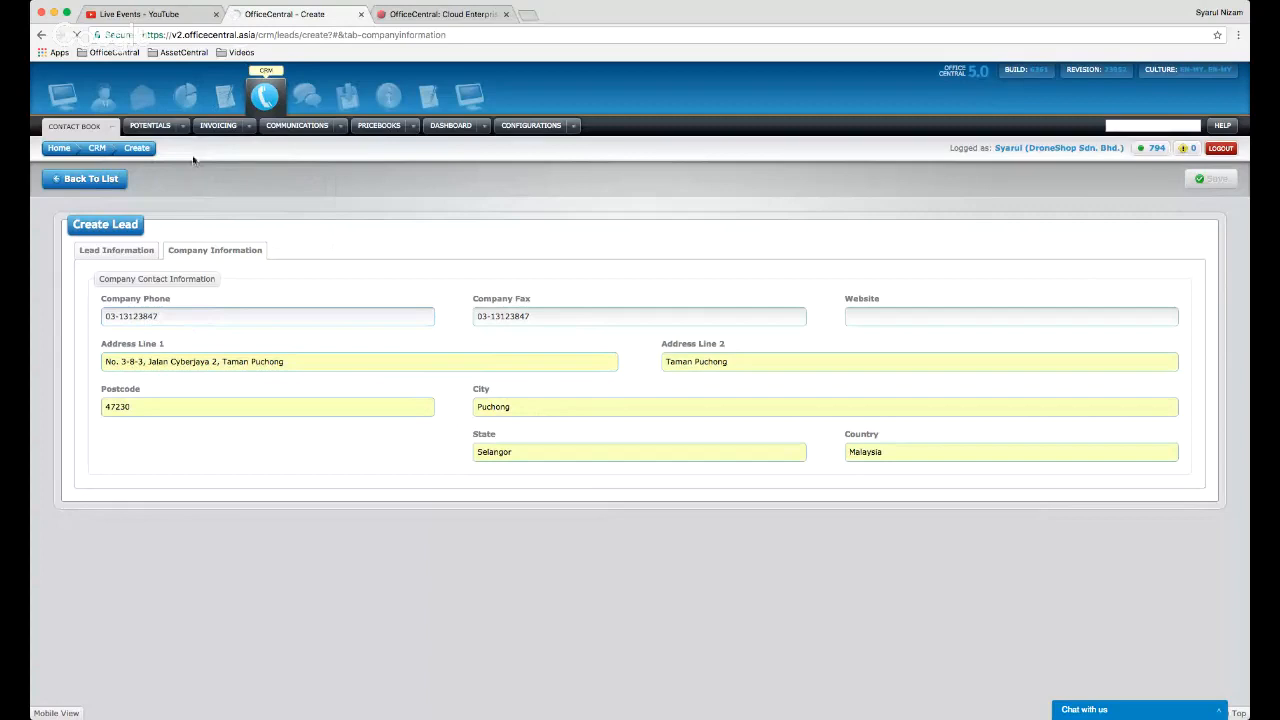
click(118, 184)
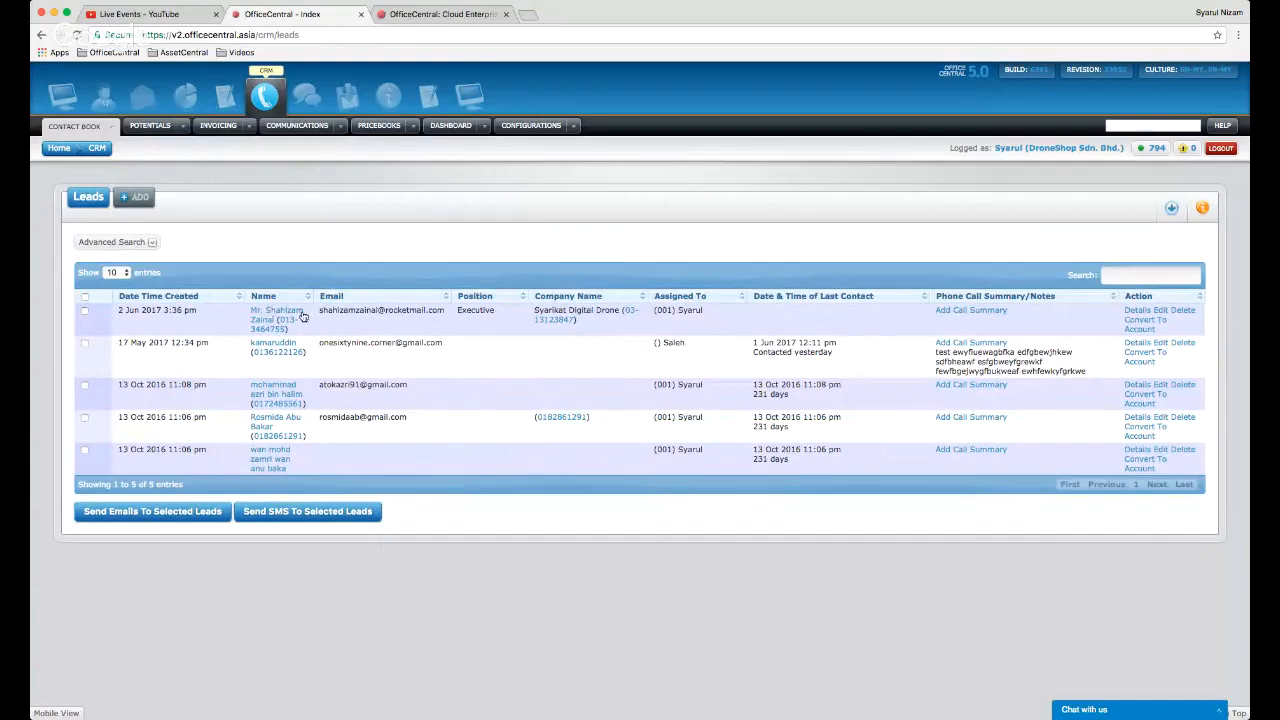
- Open the Details page of the top Syarikat Digital Drone lead
mouse_move(112, 128)
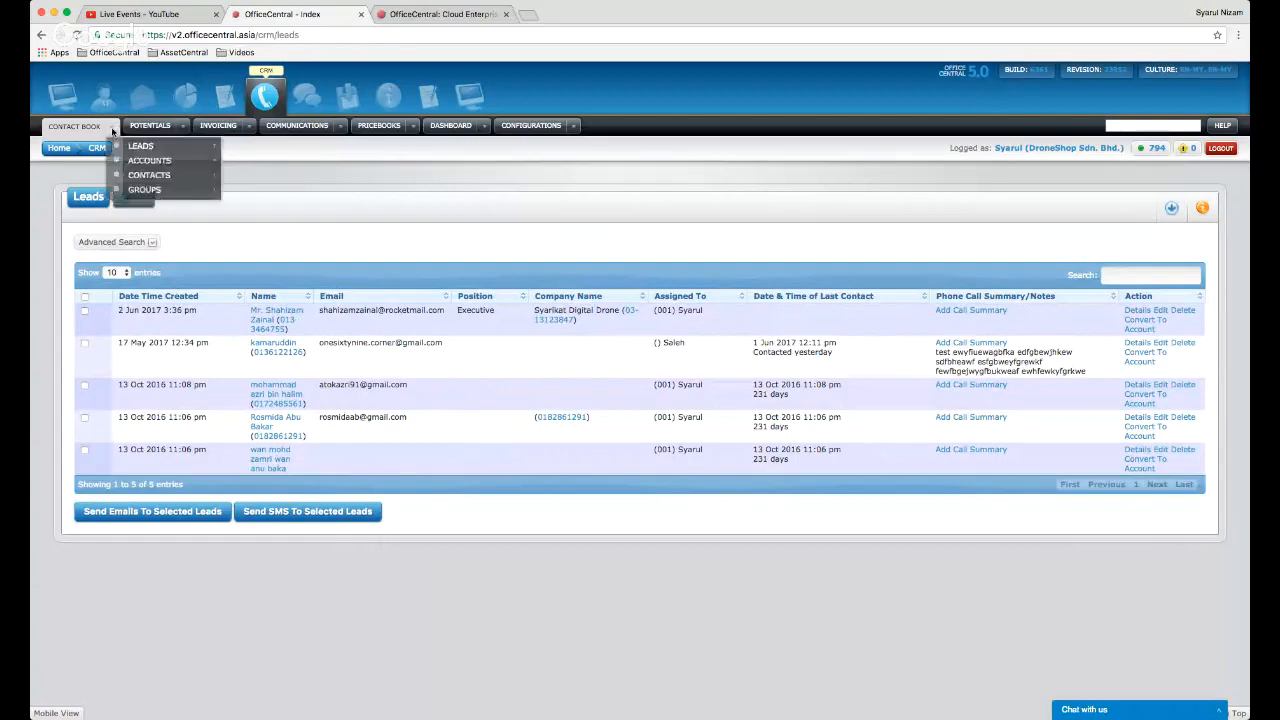
mouse_move(130, 163)
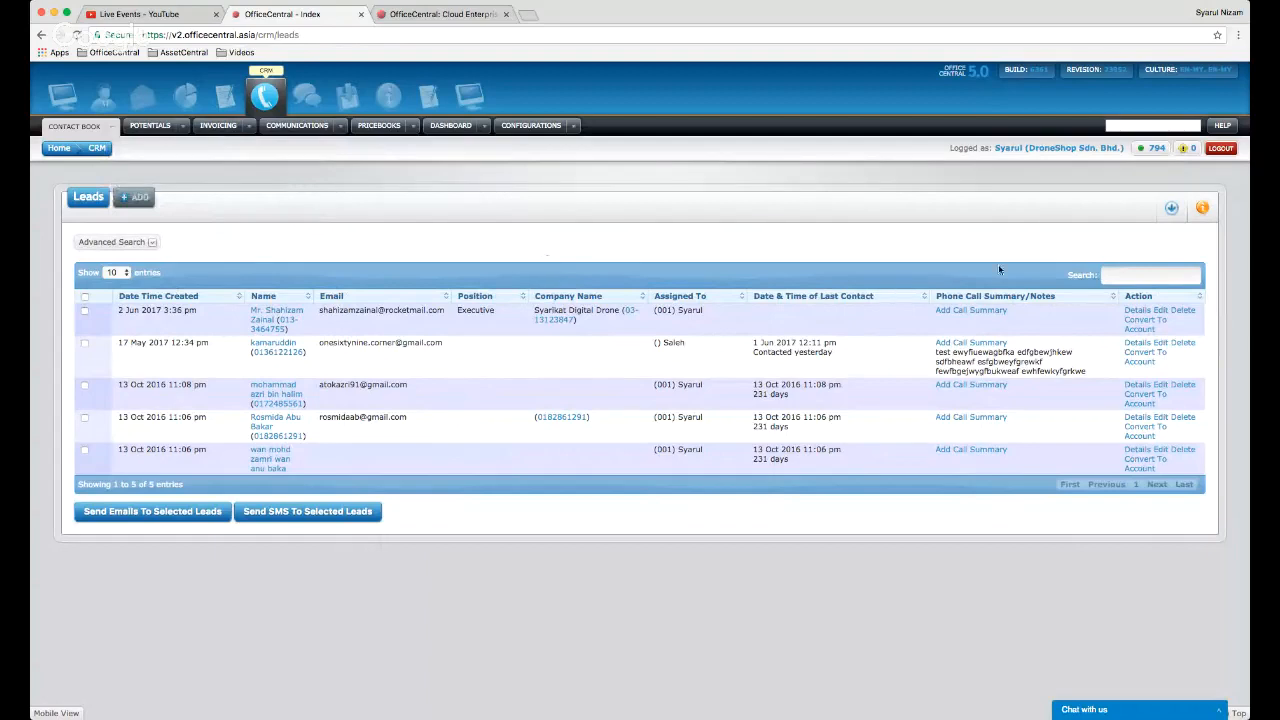
click(1135, 313)
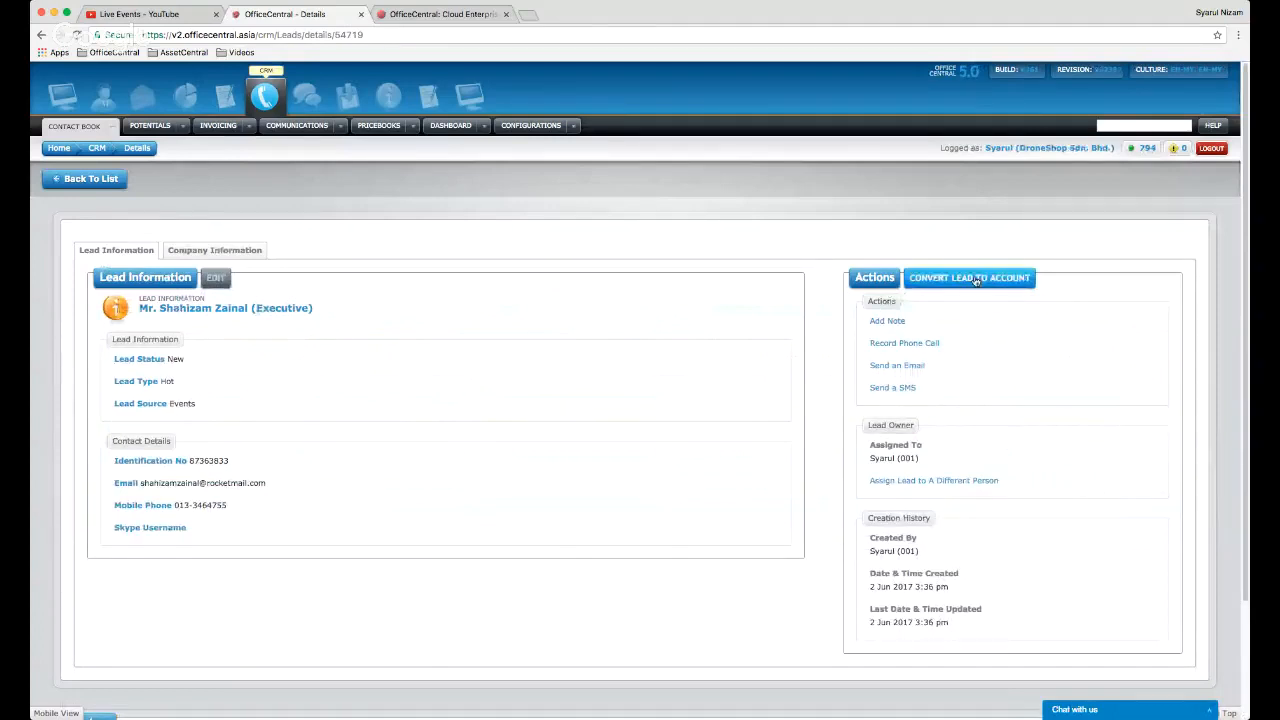
- Review the lead's details, then start Convert To Account on the top lead
click(110, 178)
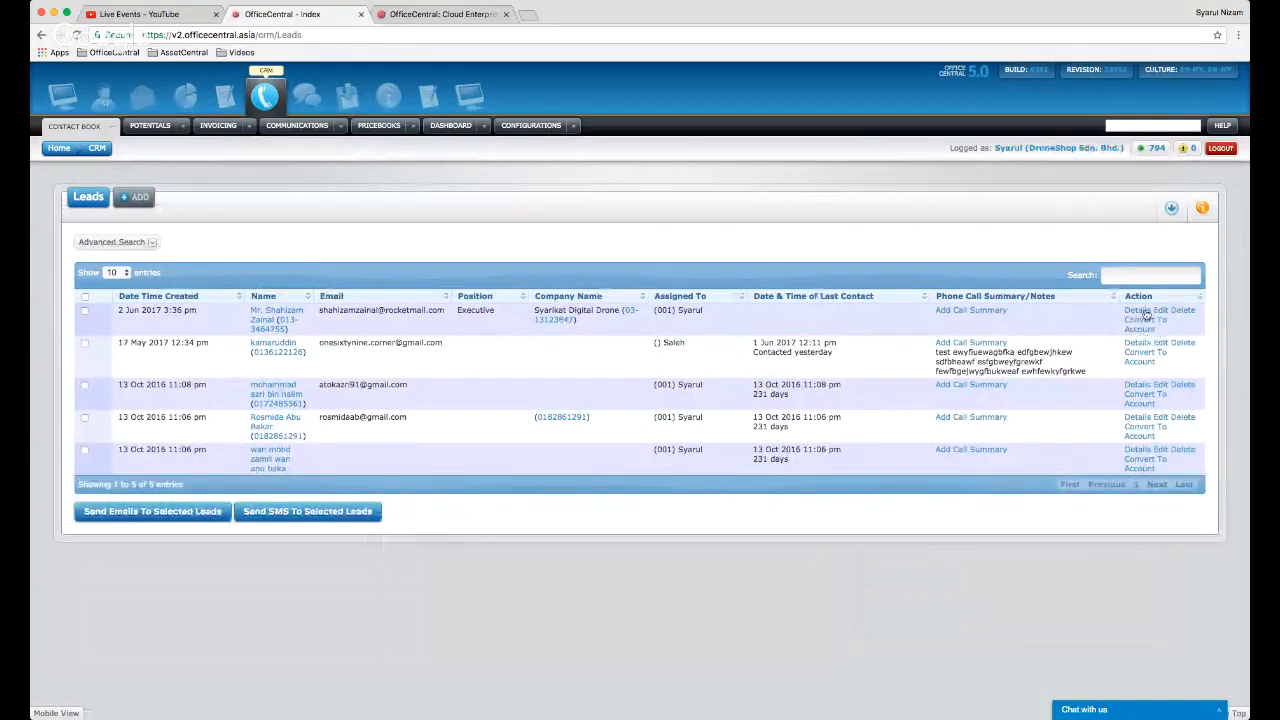
click(1142, 311)
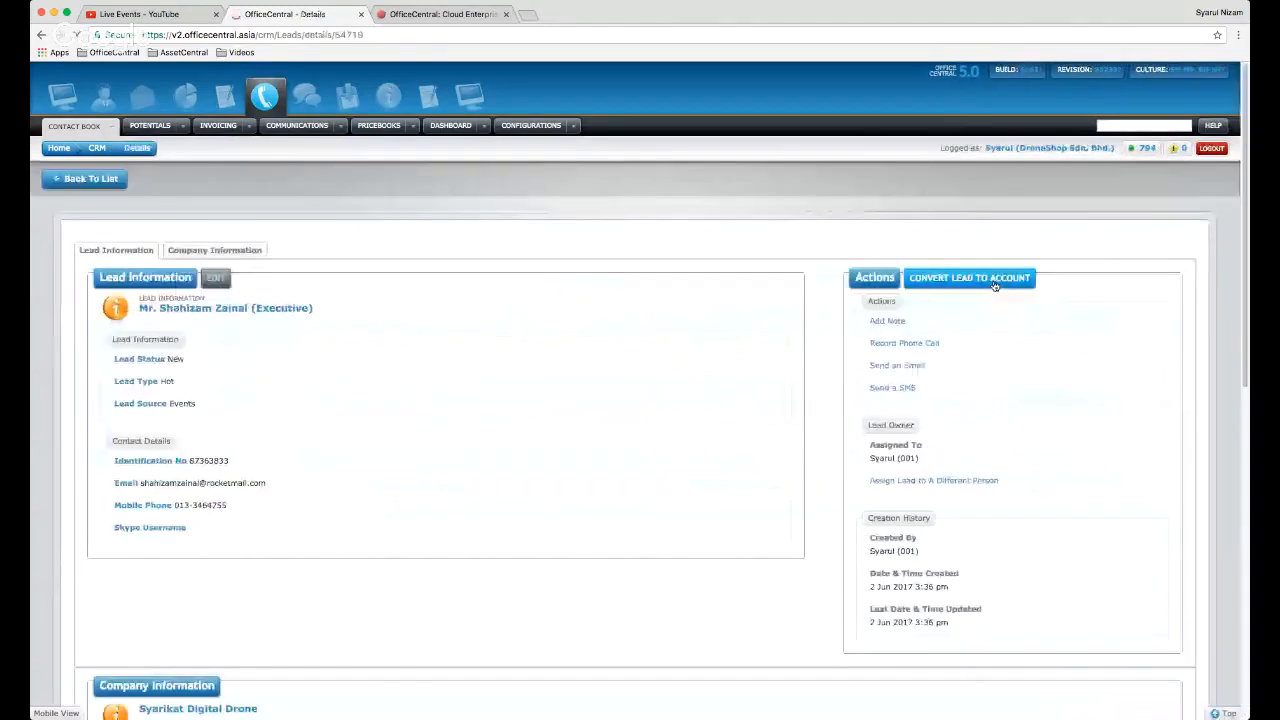
click(121, 182)
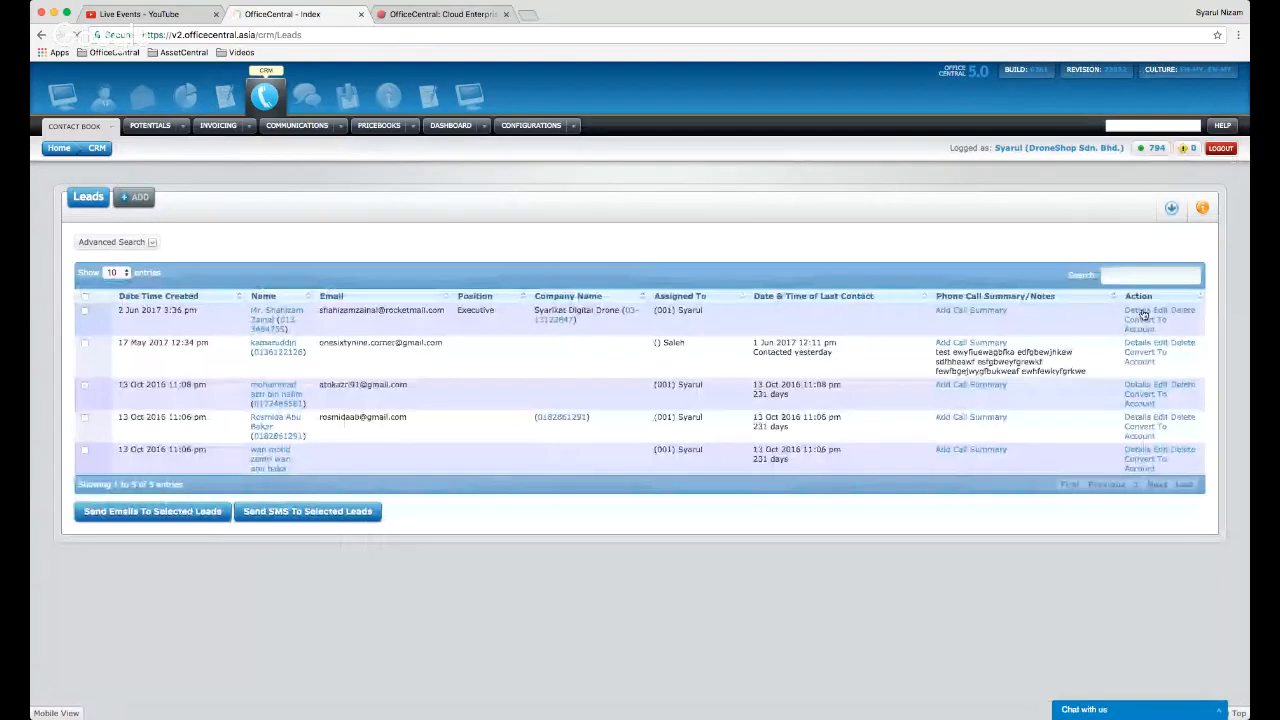
click(1140, 311)
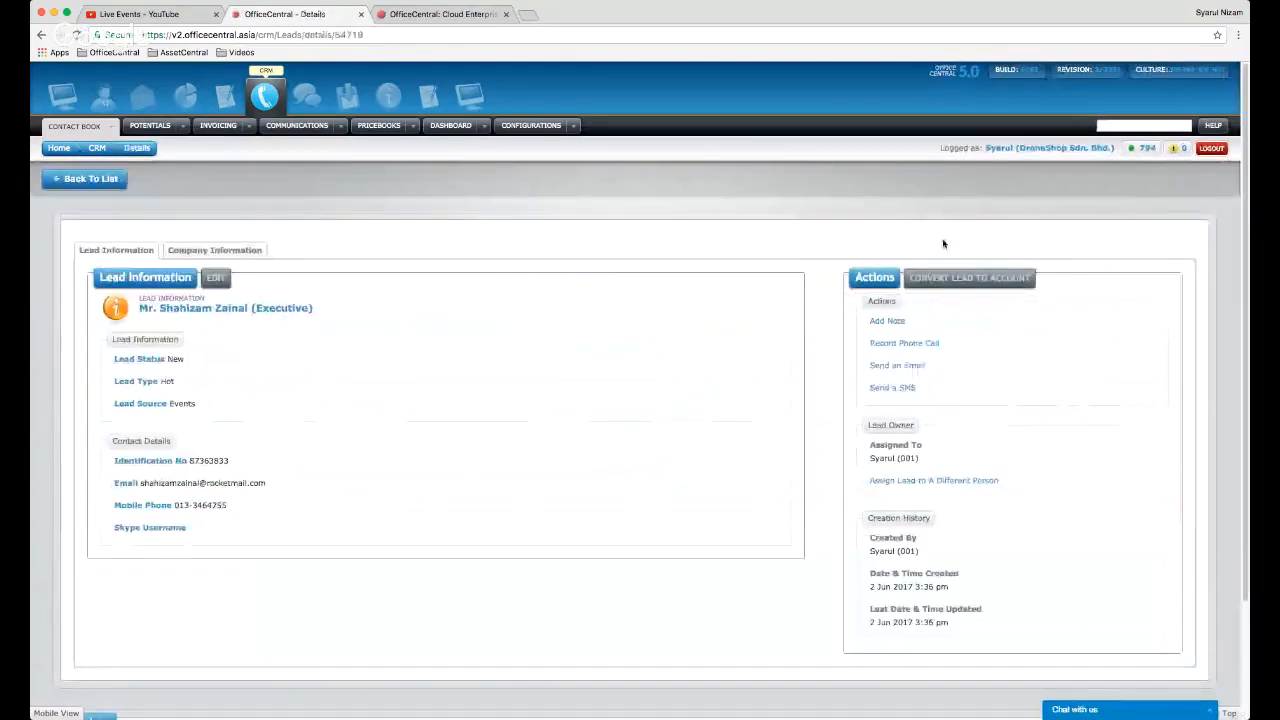
click(111, 180)
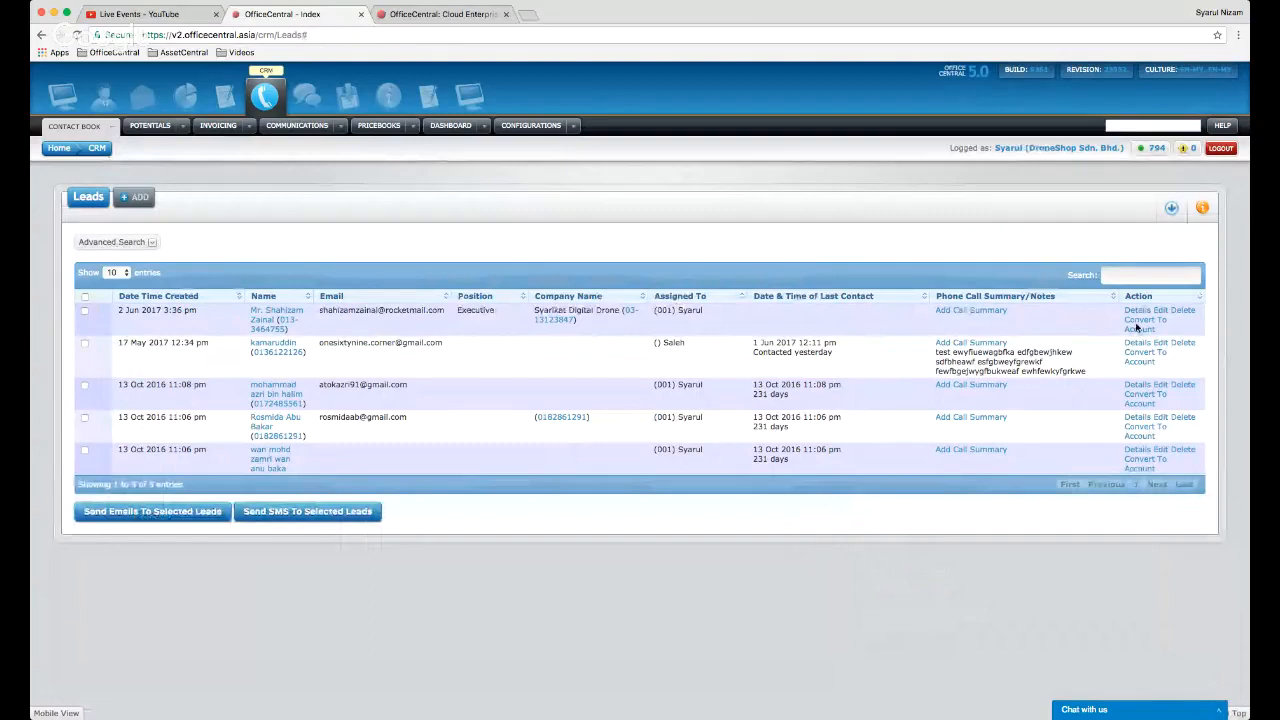
click(1137, 327)
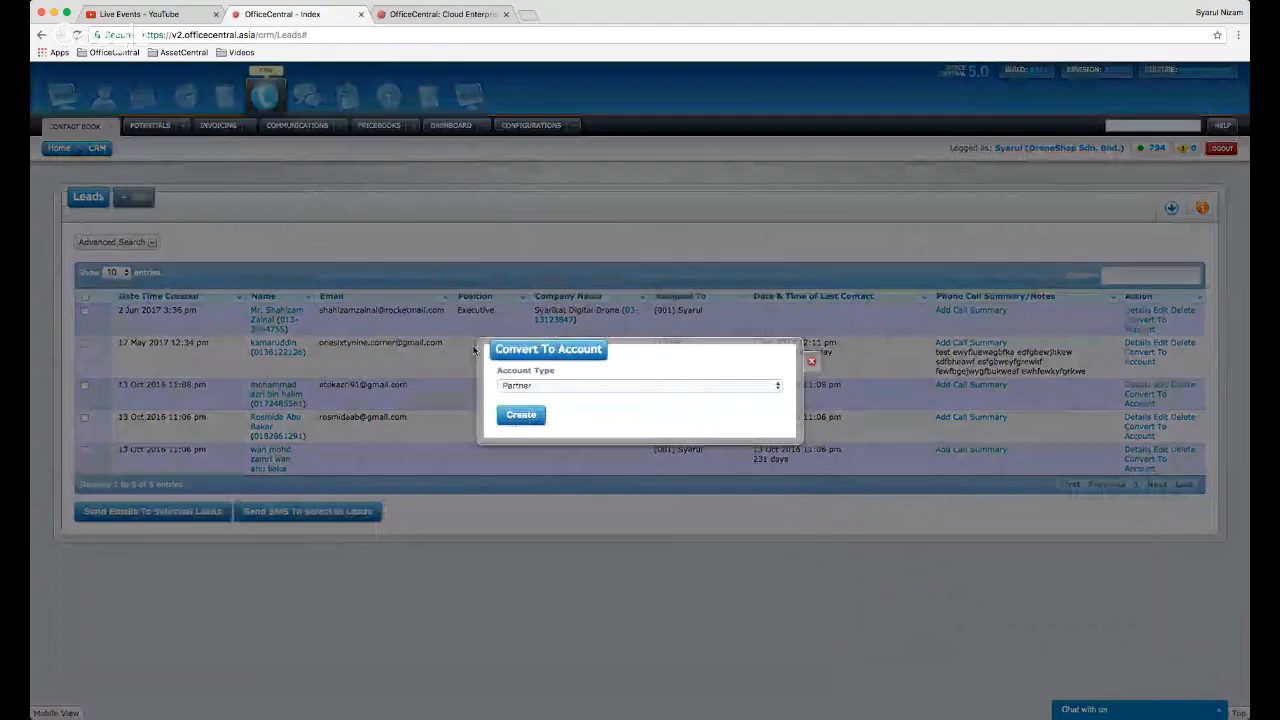
- Set Account Type to Customer and create the Syarikat Digital Drone account
click(681, 387)
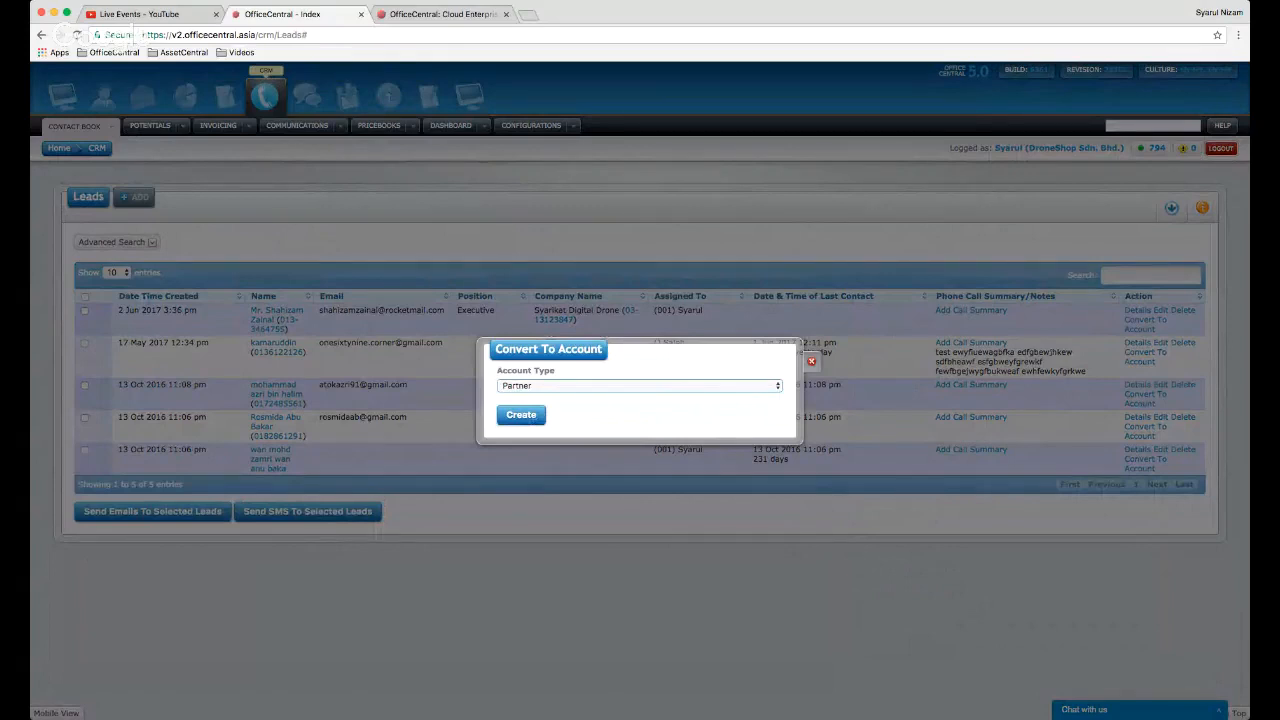
click(664, 398)
click(521, 418)
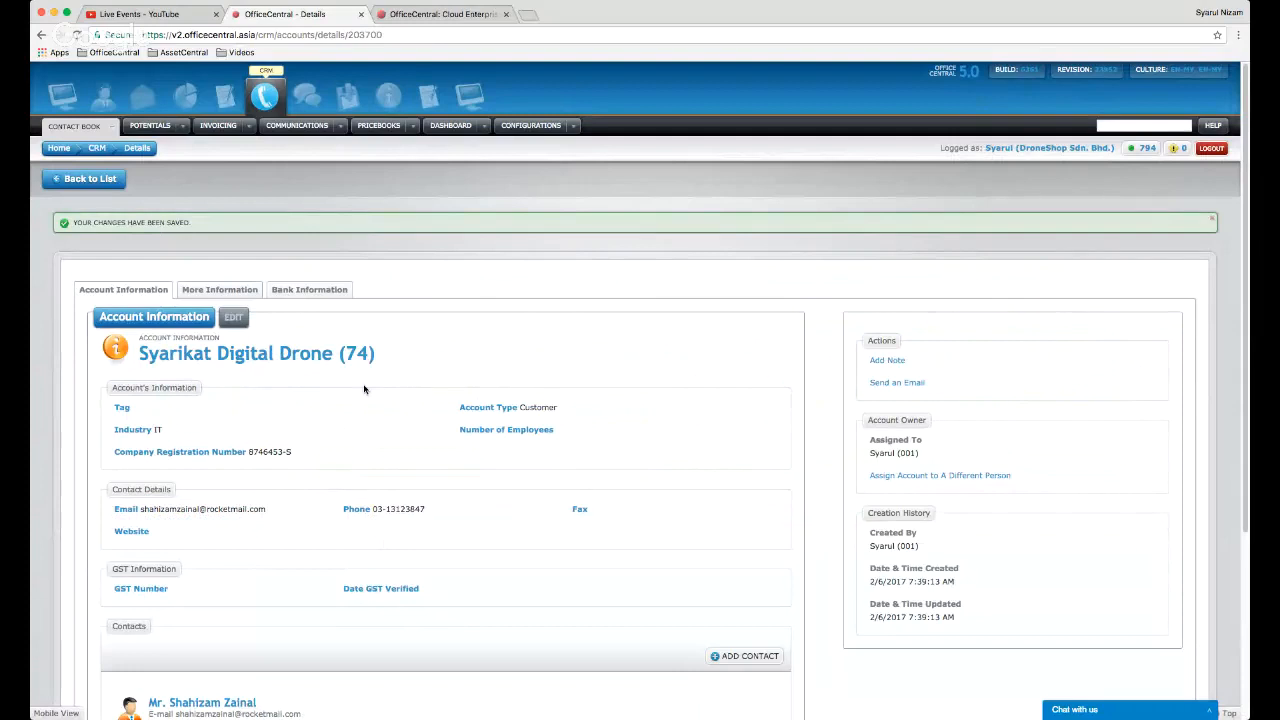
- Go to Contact Book > Leads > View List to see the four remaining leads
click(251, 129)
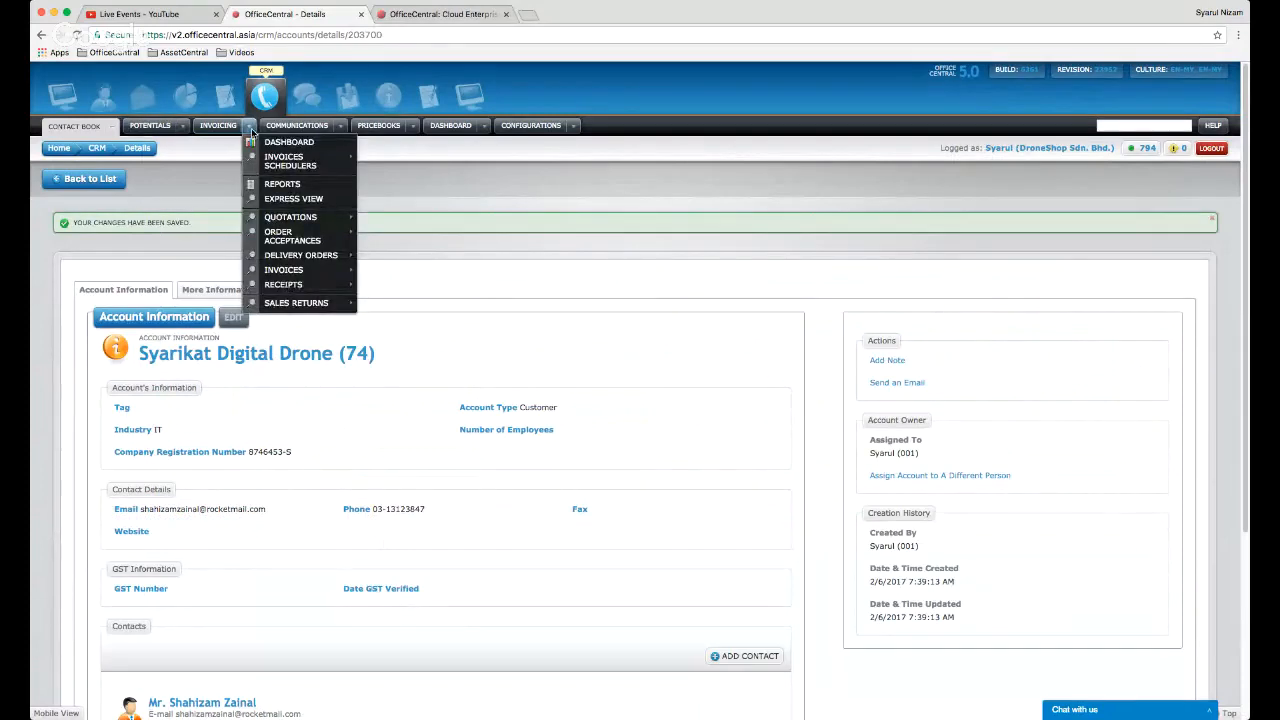
click(111, 128)
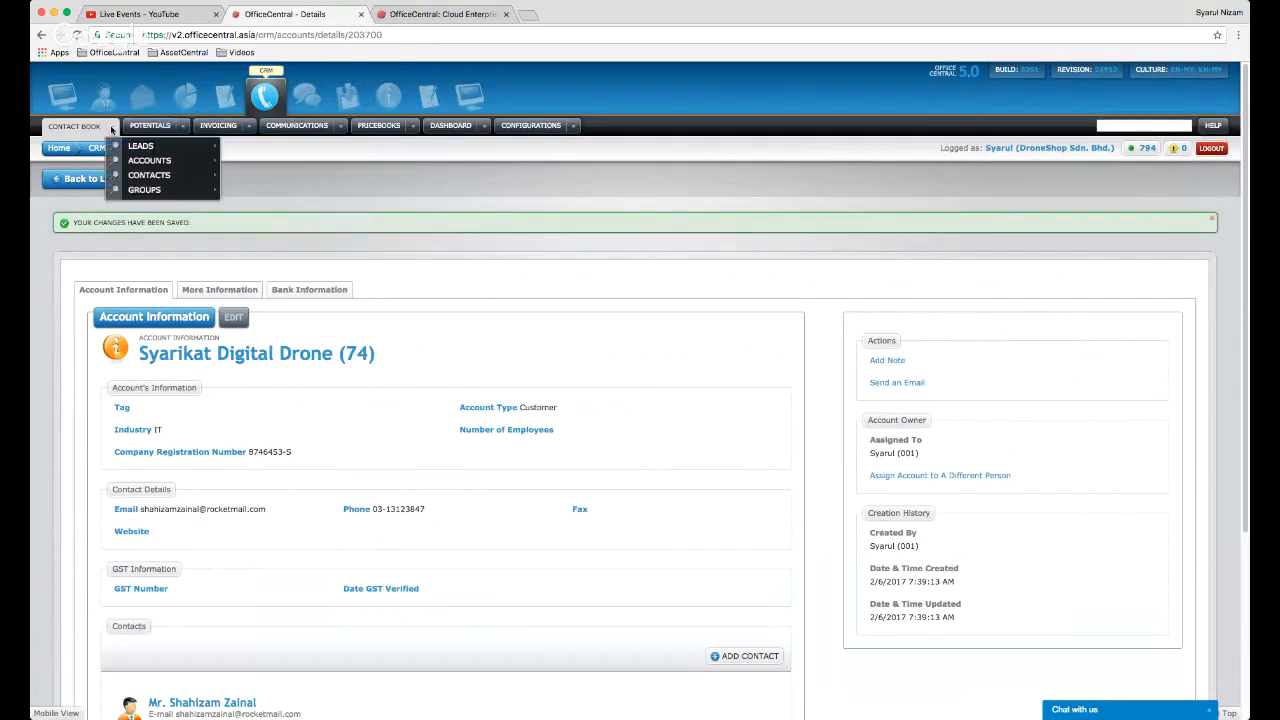
mouse_move(140, 147)
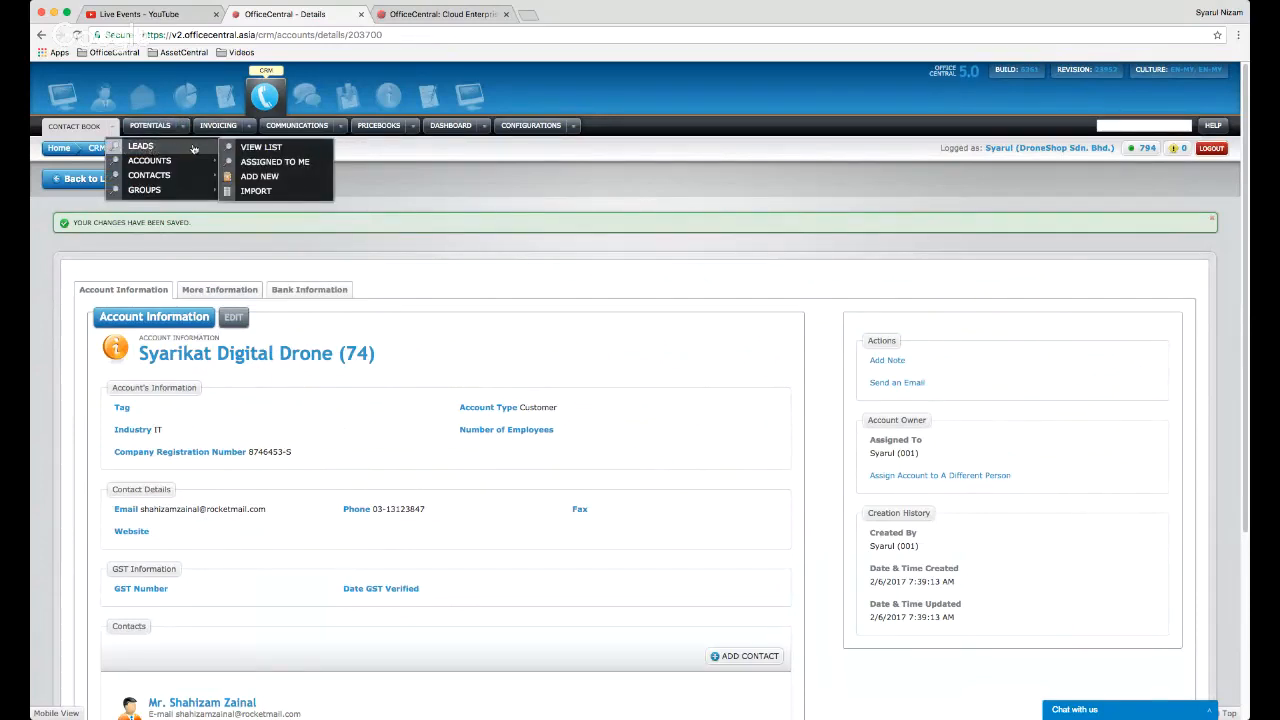
click(258, 153)
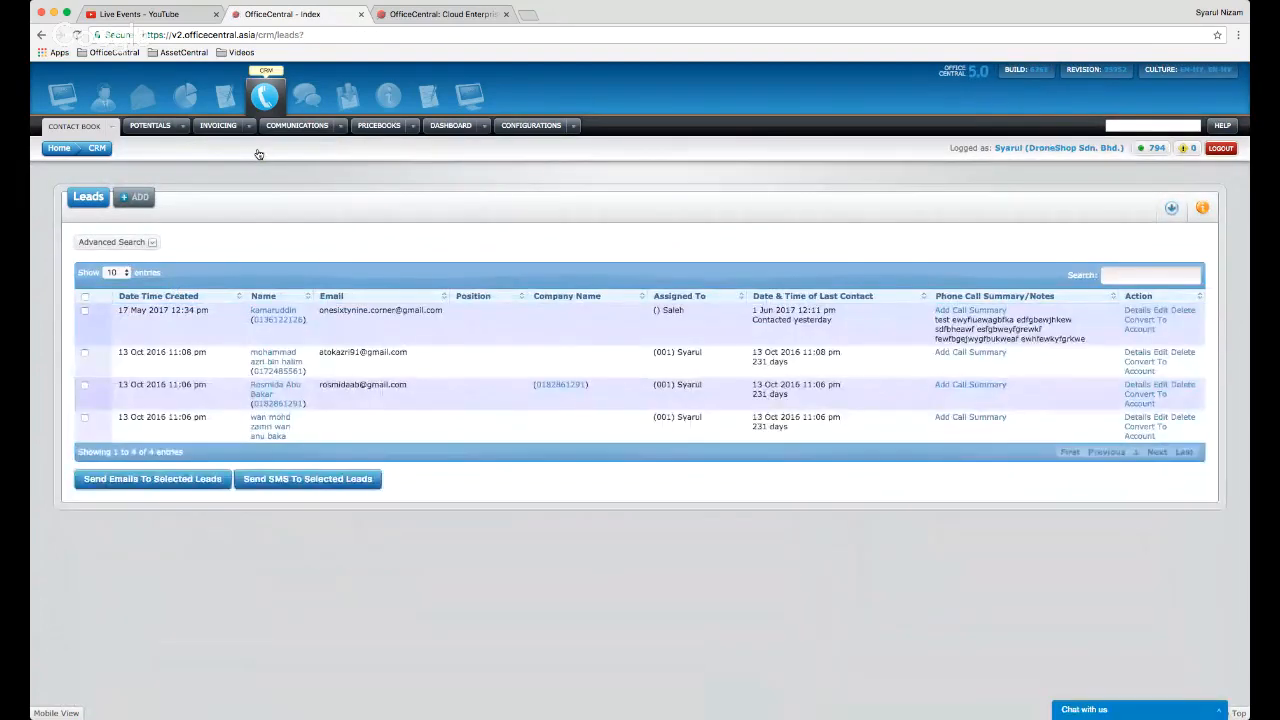
- Convert the first remaining lead into a Customer account, then return to the Accounts list
click(1141, 312)
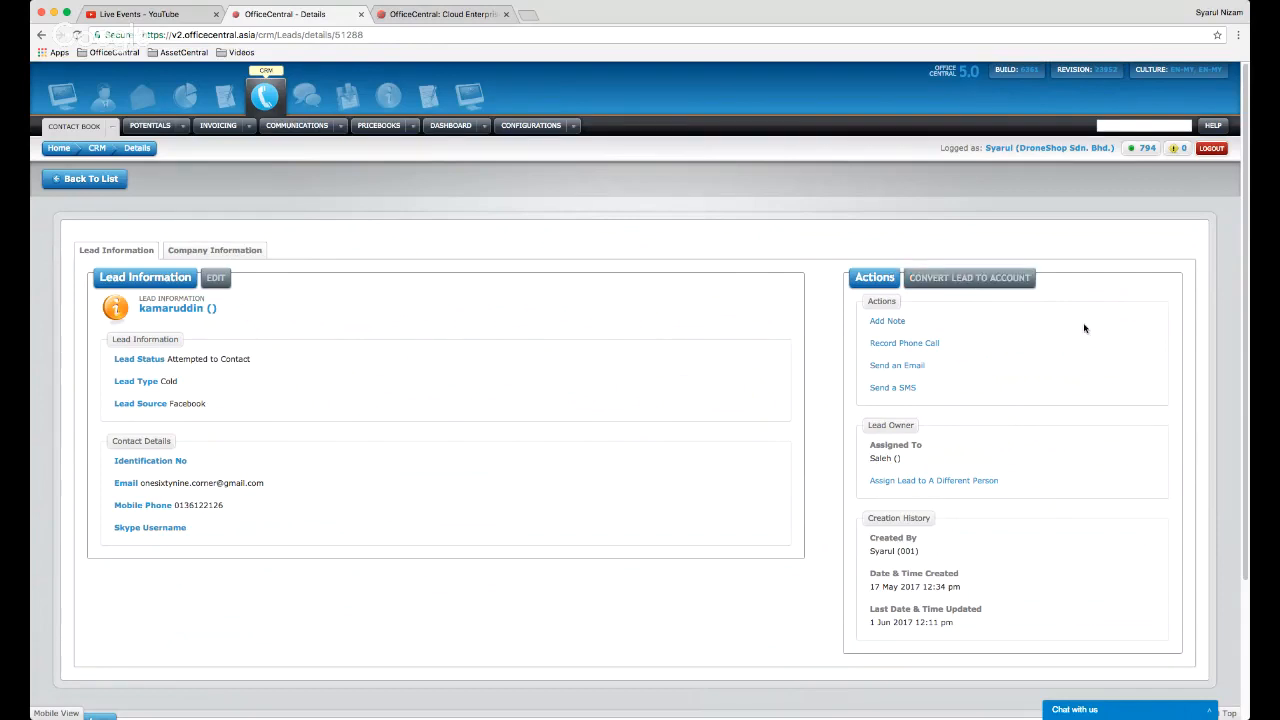
click(994, 283)
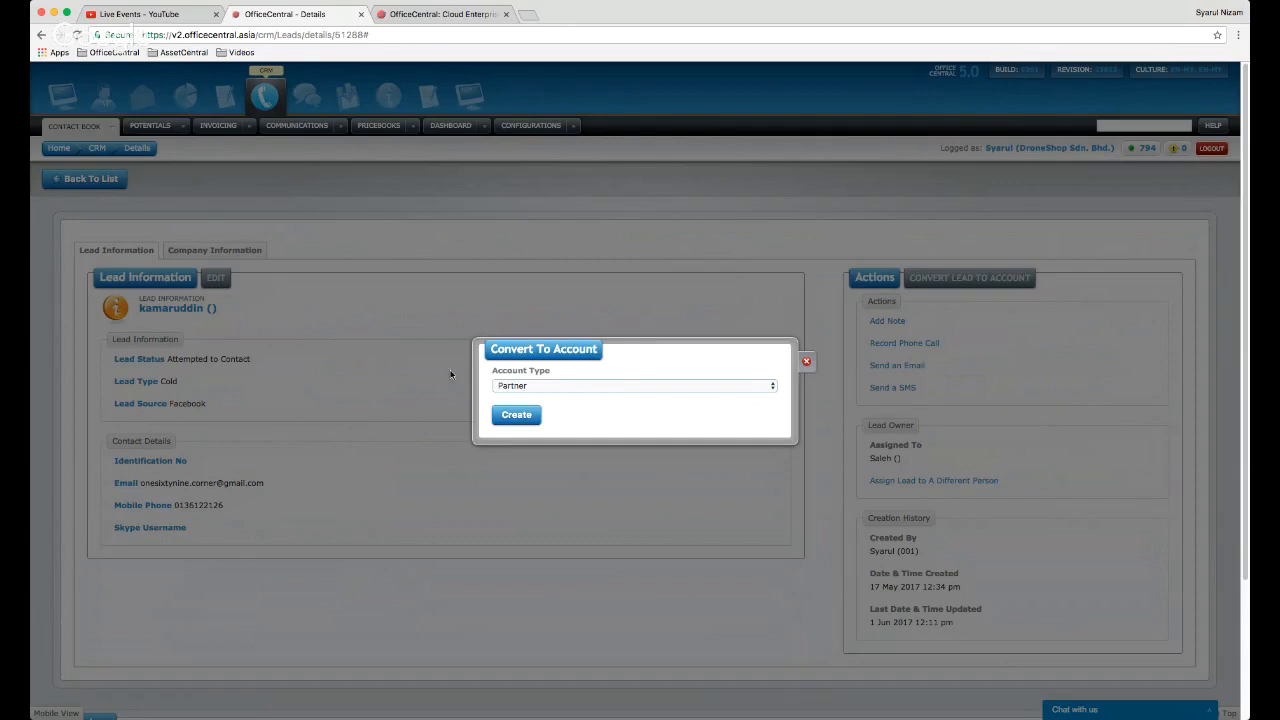
click(633, 386)
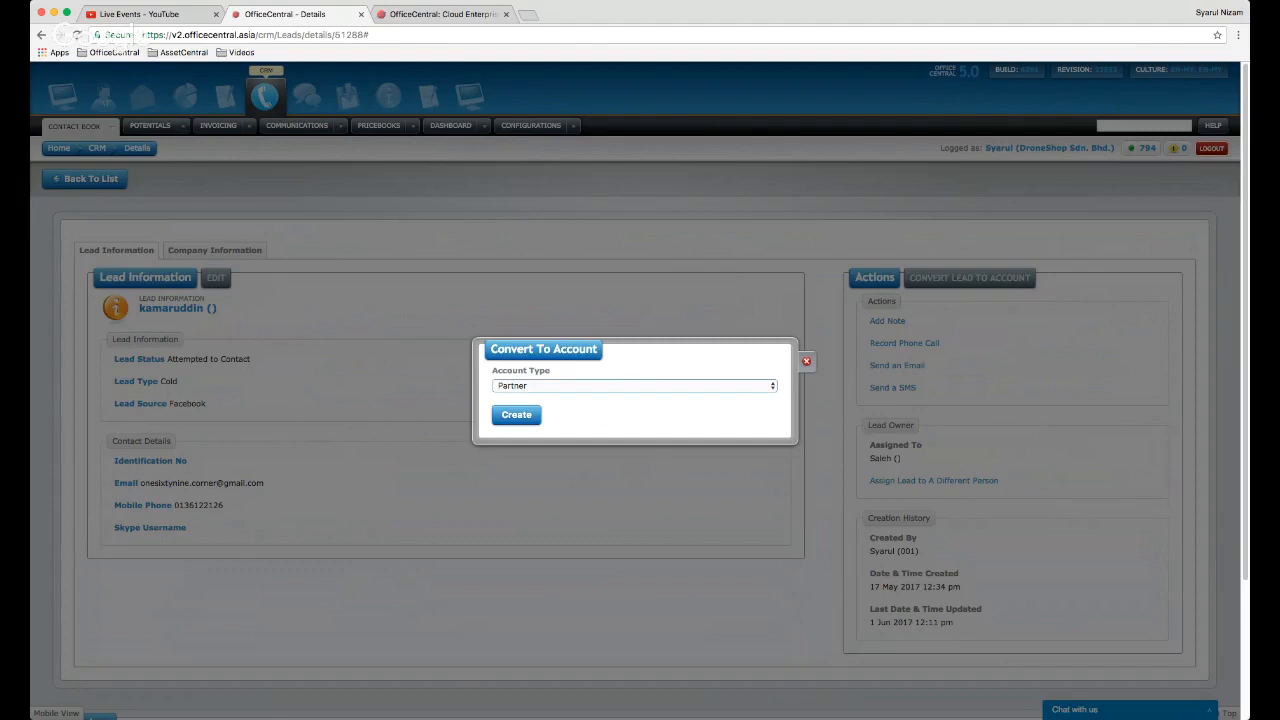
click(637, 386)
click(630, 401)
click(515, 416)
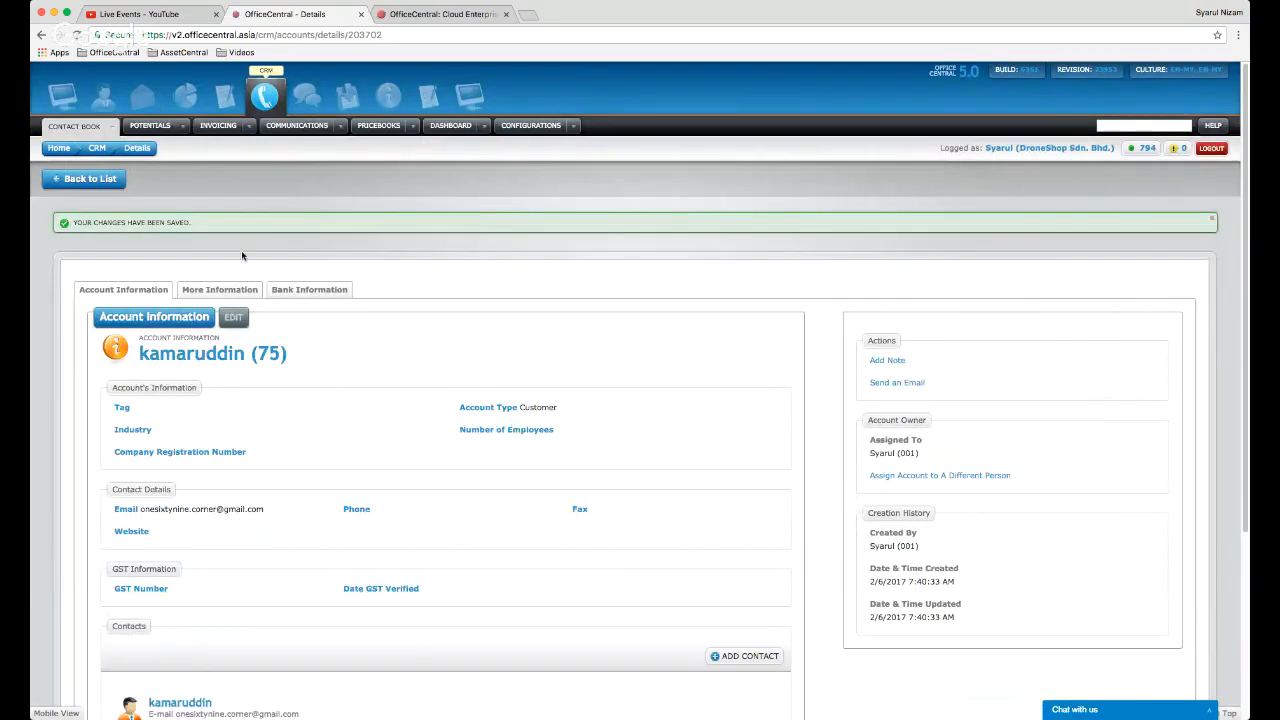
click(115, 183)
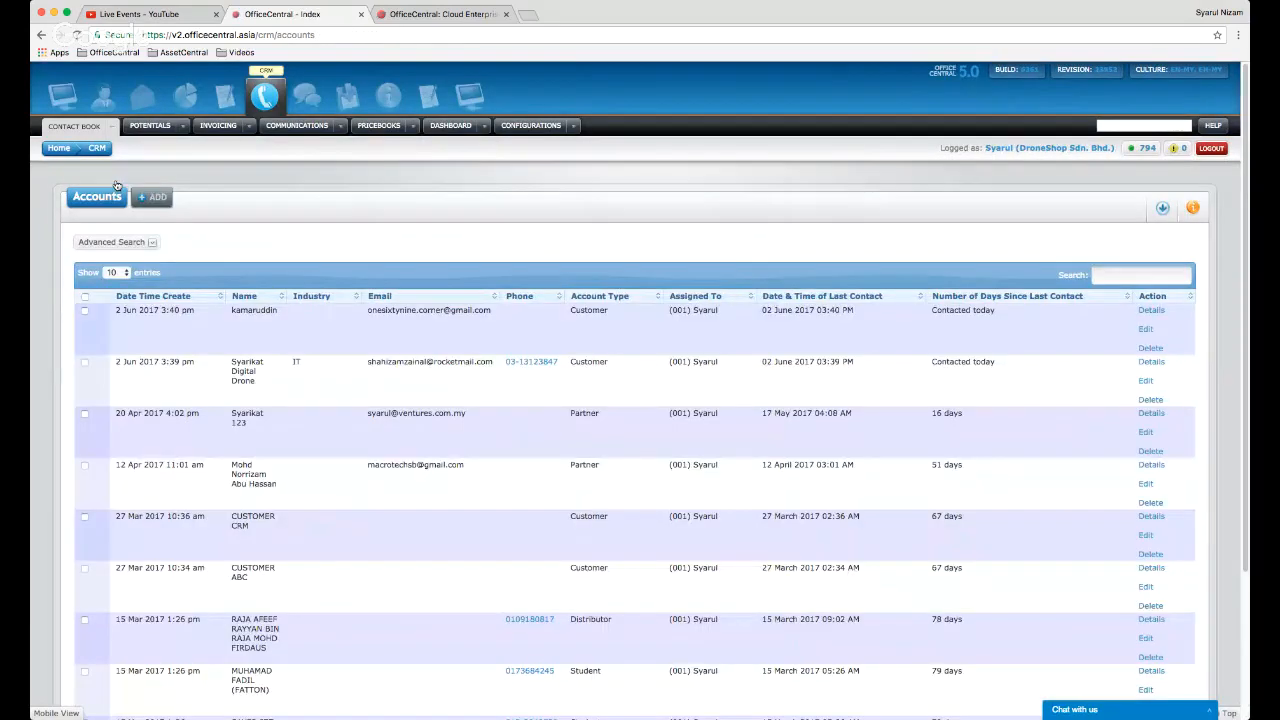
- Open the Leads list through Contact Book > Leads > View List
mouse_move(112, 129)
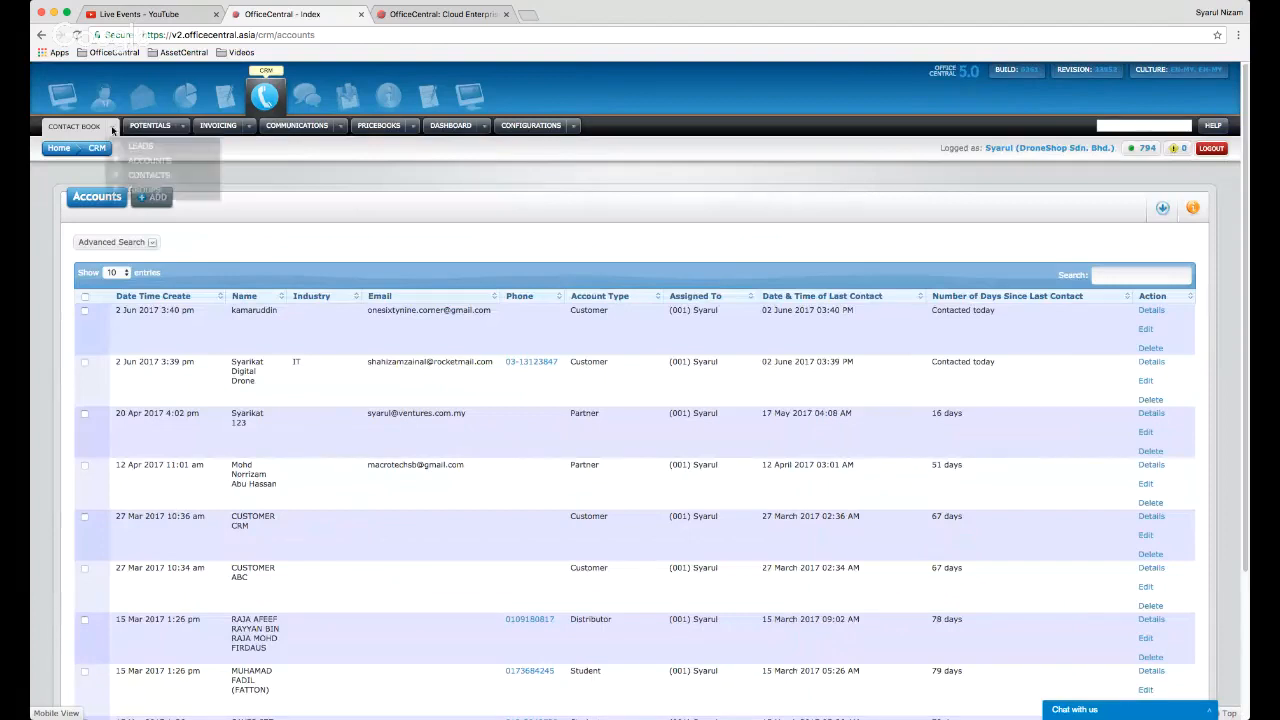
mouse_move(141, 151)
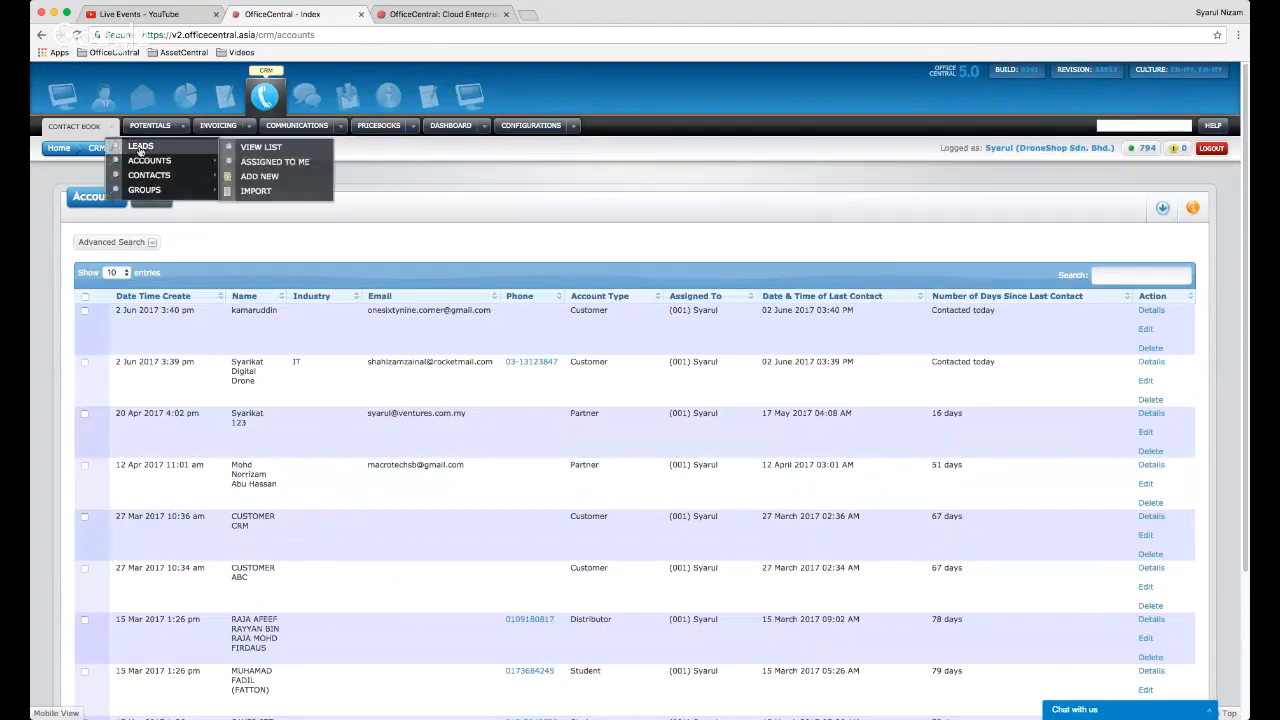
click(258, 147)
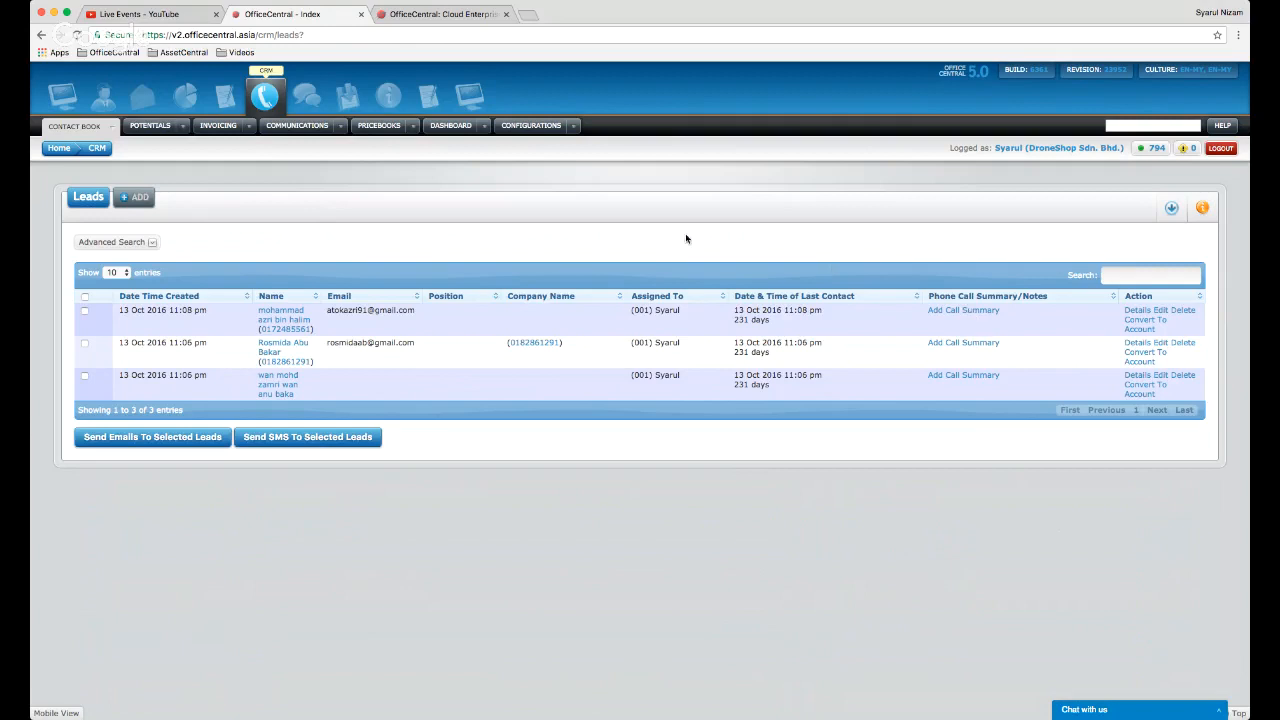
- Browse the Communications and Contact Book menus, then start a call summary for the first lead
click(341, 125)
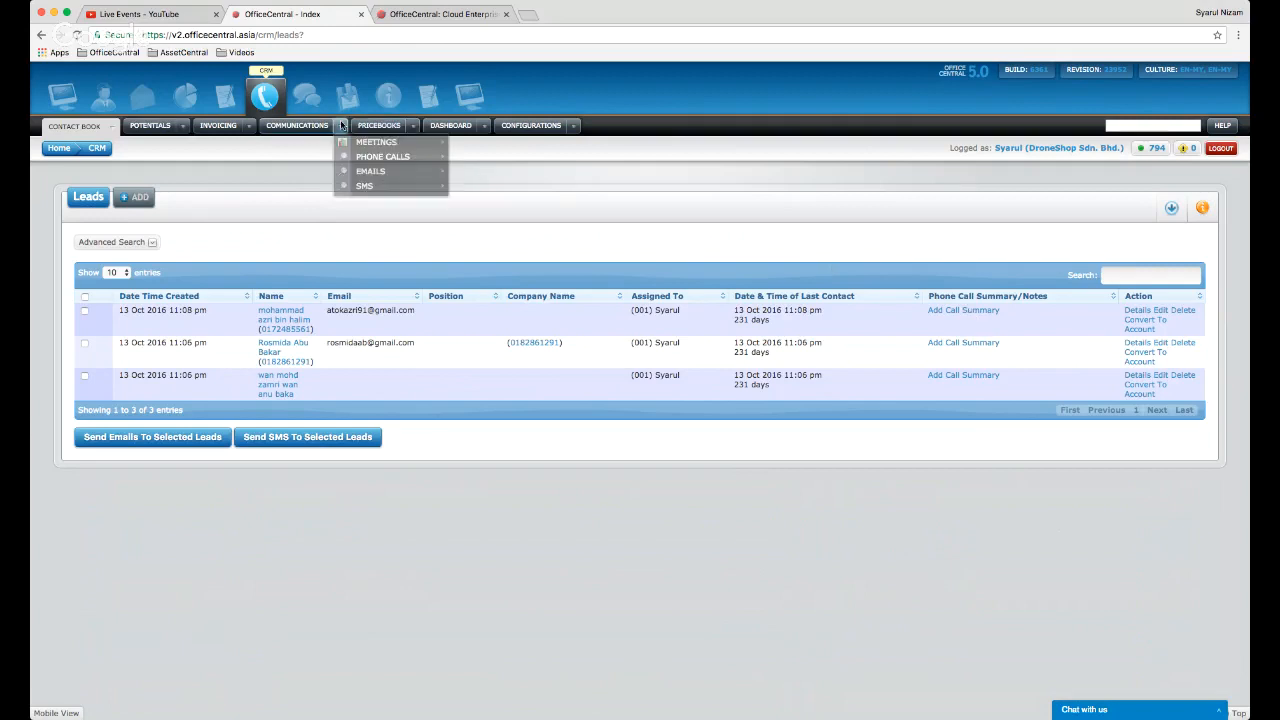
mouse_move(369, 160)
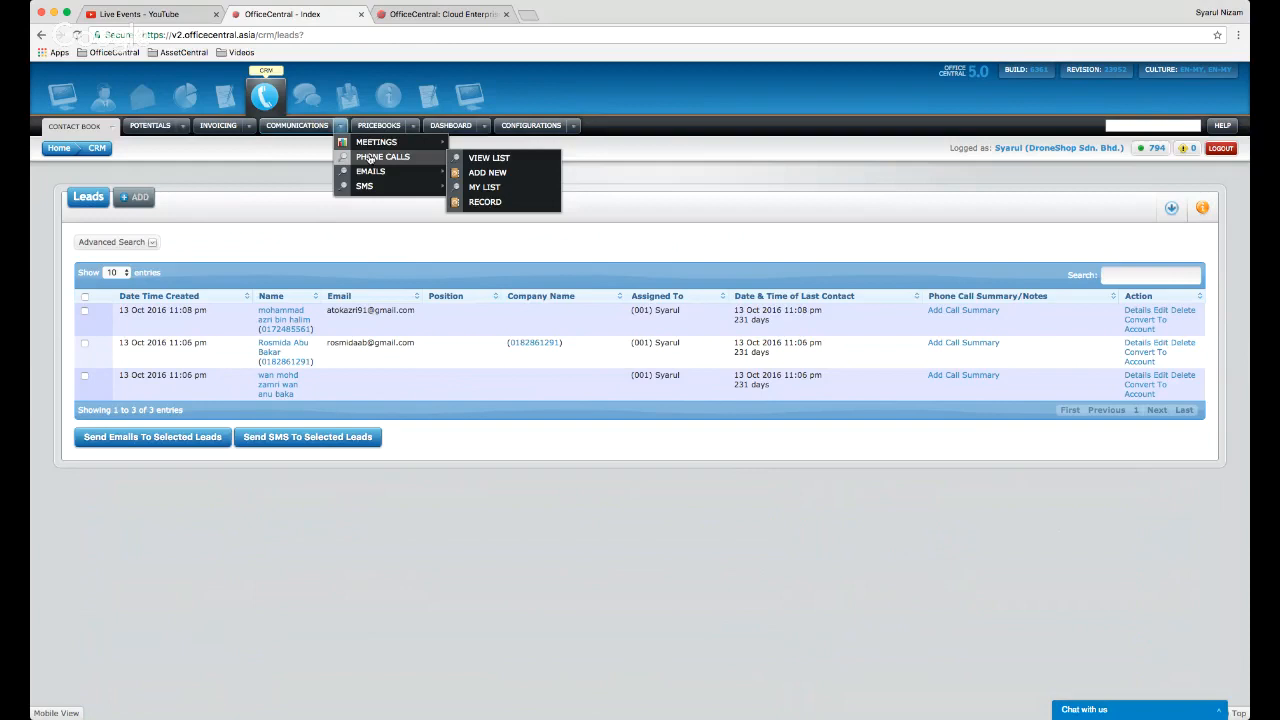
click(114, 127)
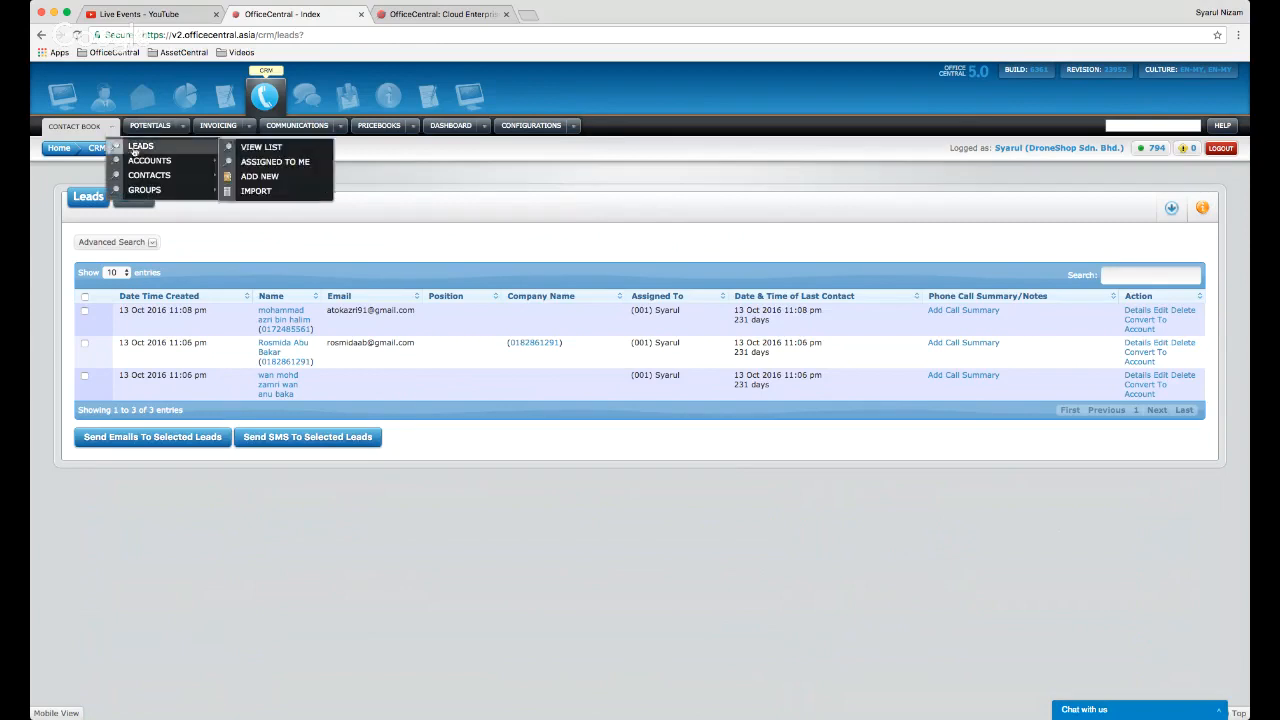
mouse_move(194, 153)
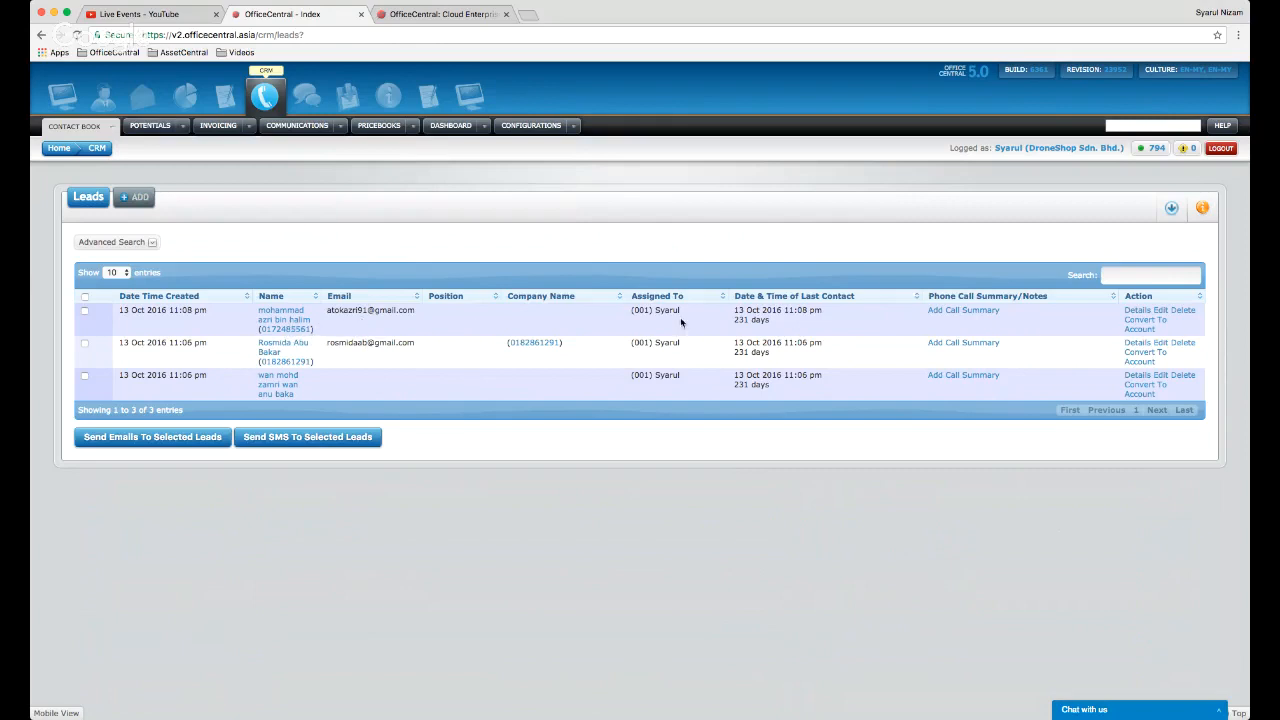
click(967, 312)
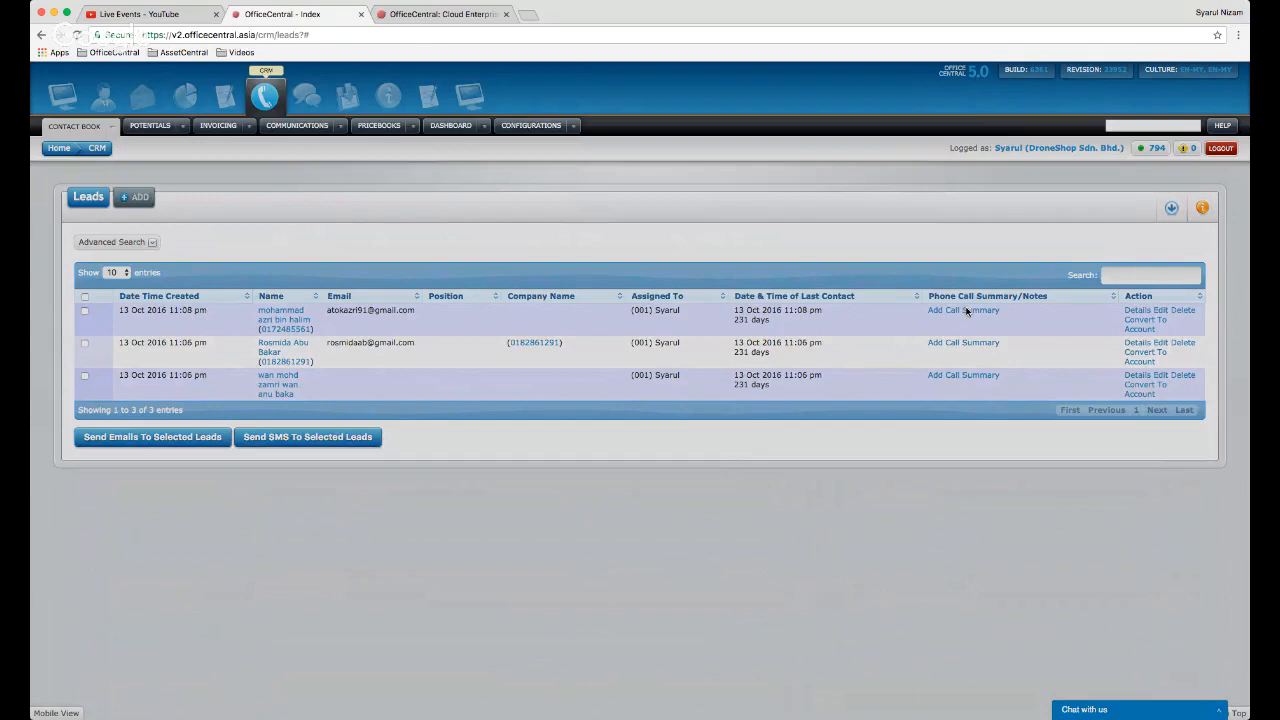
- Review the call summary's Status and Category choices, then close the form without saving
click(967, 311)
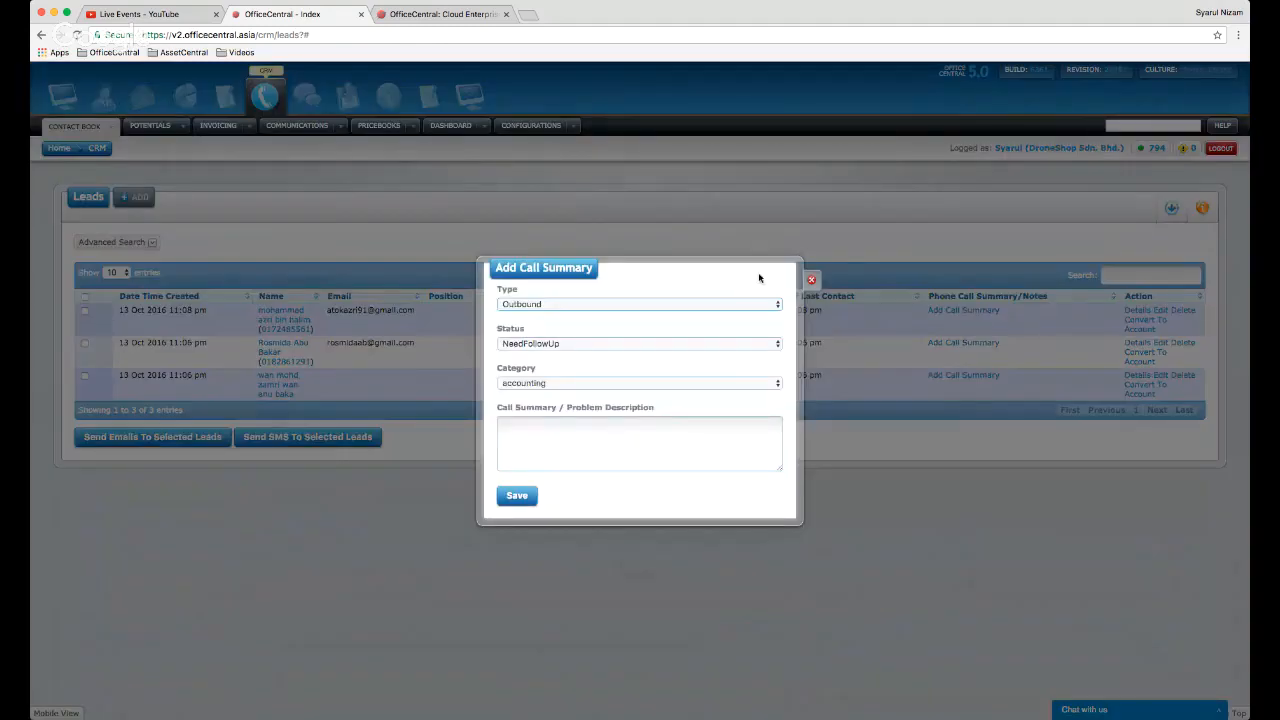
click(575, 345)
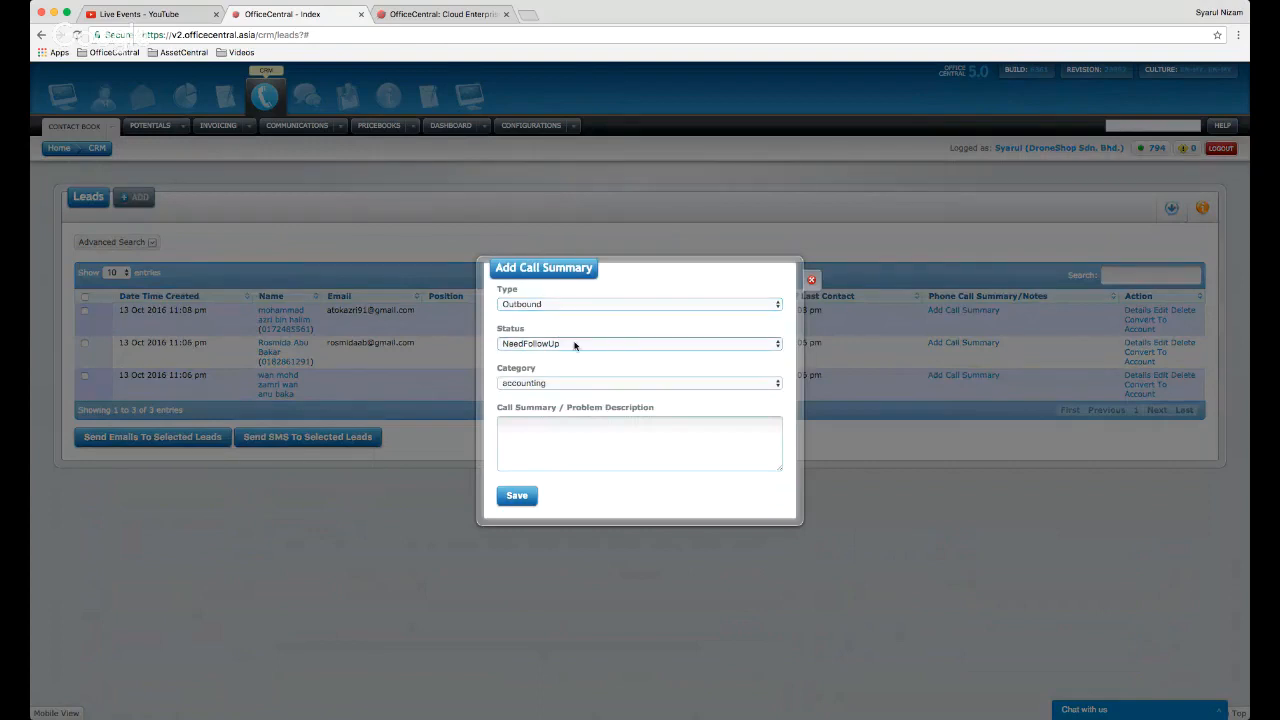
click(666, 381)
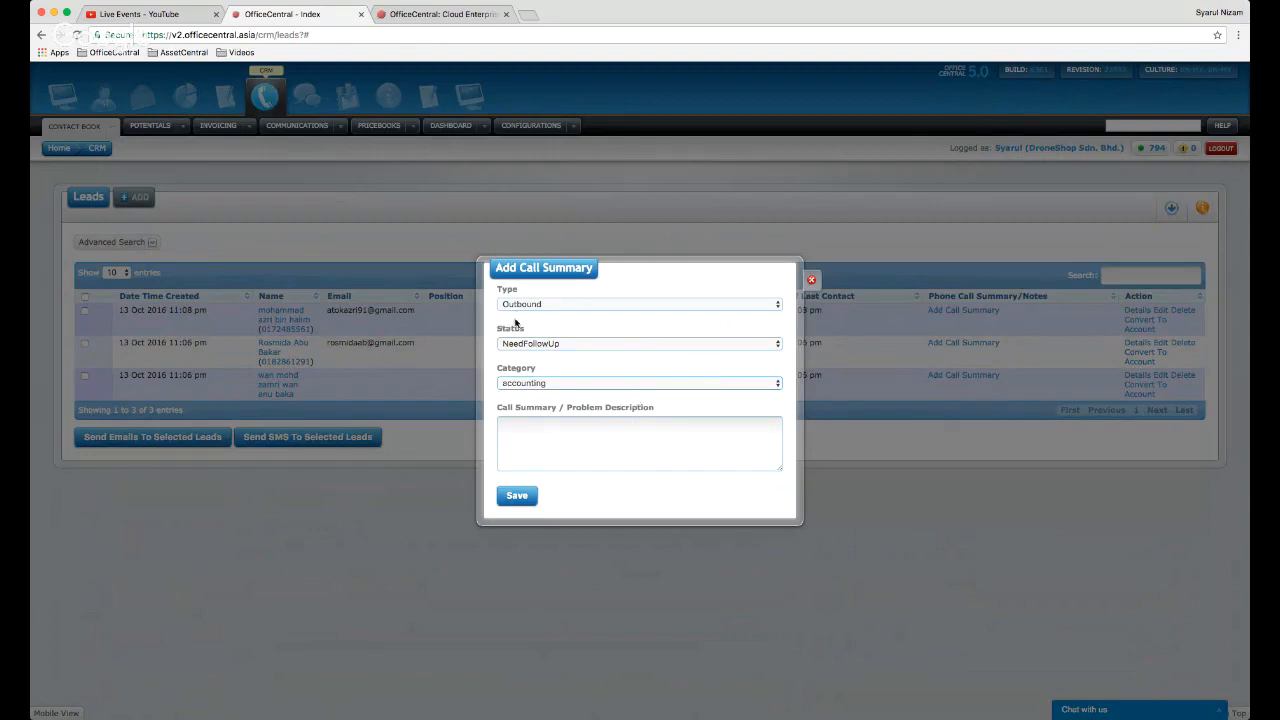
click(814, 281)
click(341, 125)
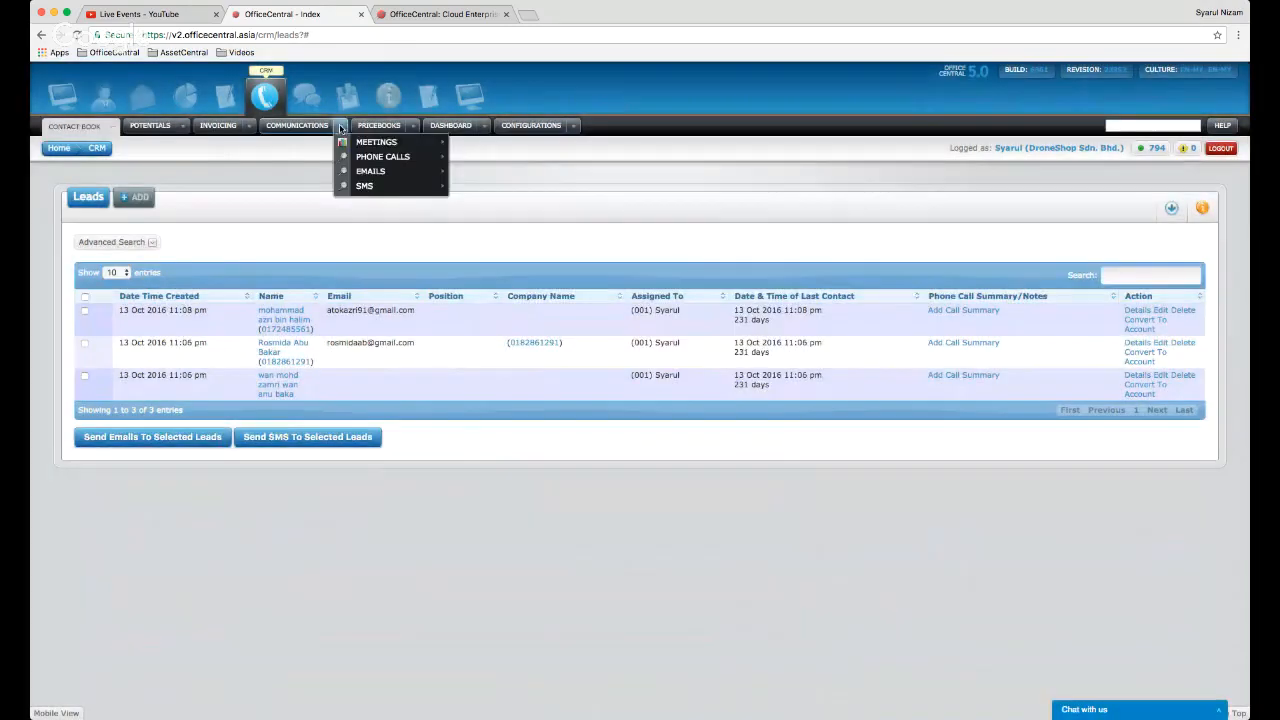
- Look through the Phone Calls and Phone Call Categories menus, then reopen the first lead's call summary
mouse_move(430, 158)
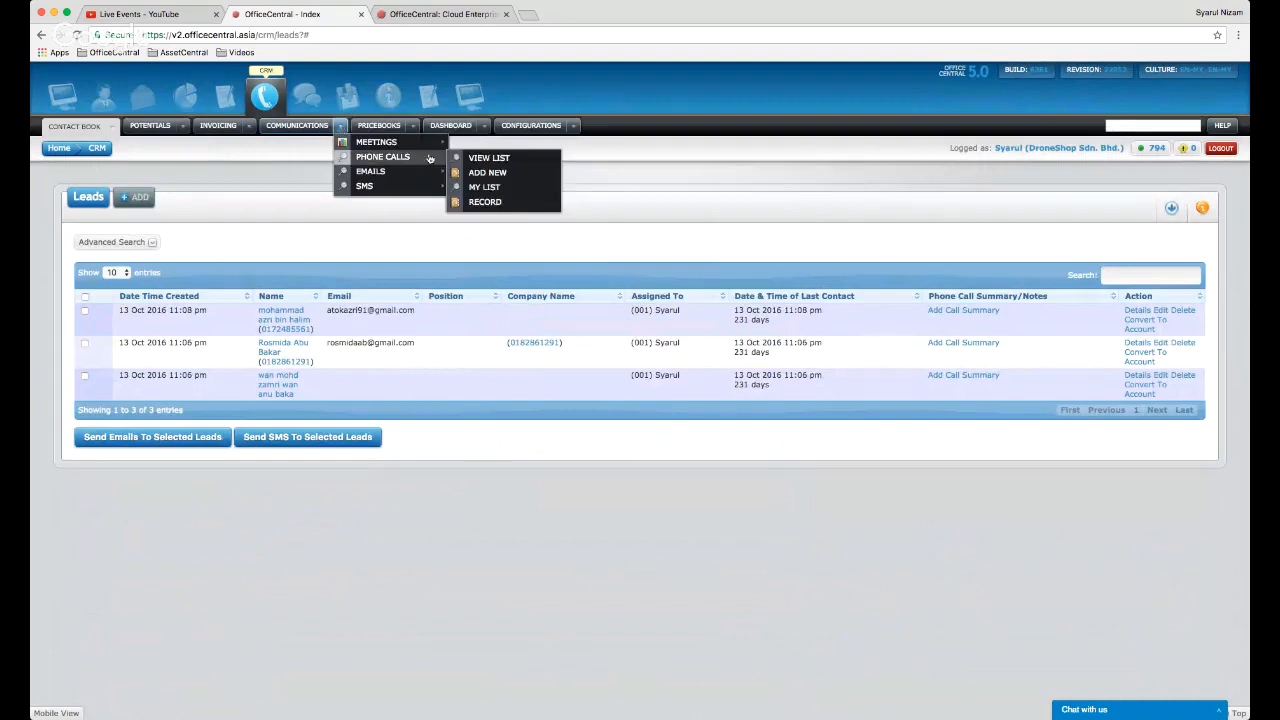
click(575, 127)
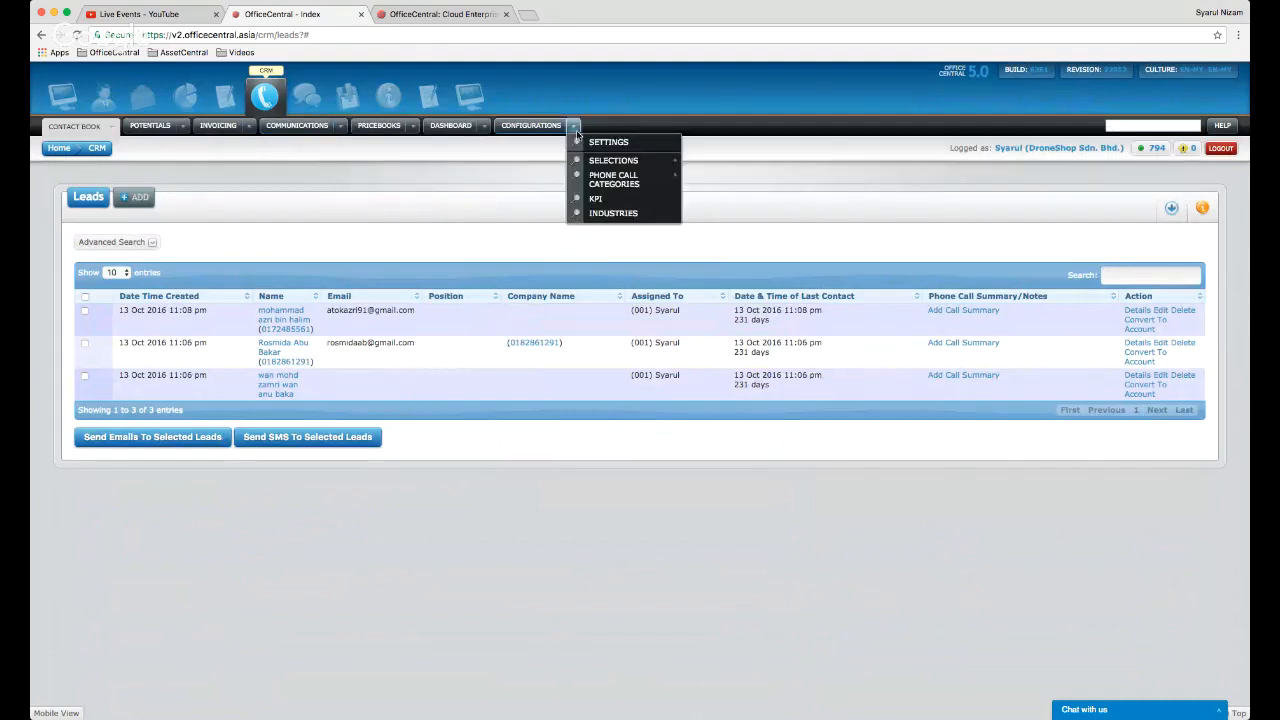
mouse_move(598, 179)
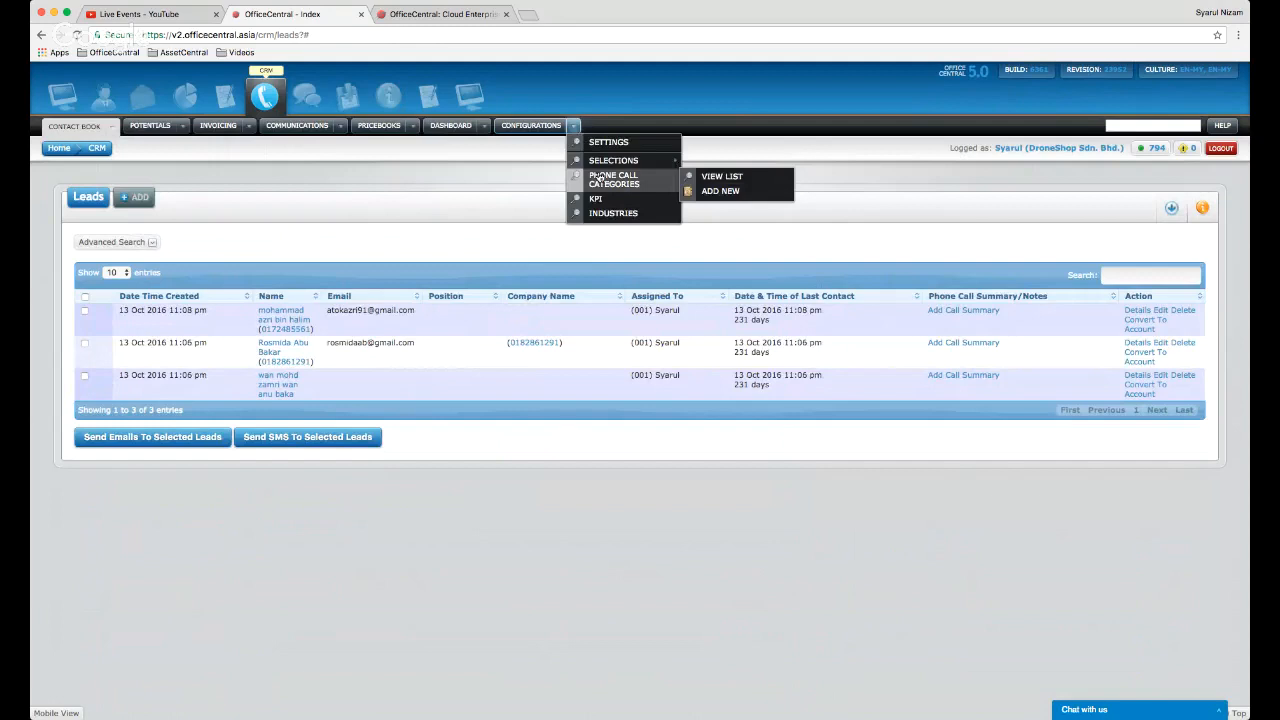
click(709, 178)
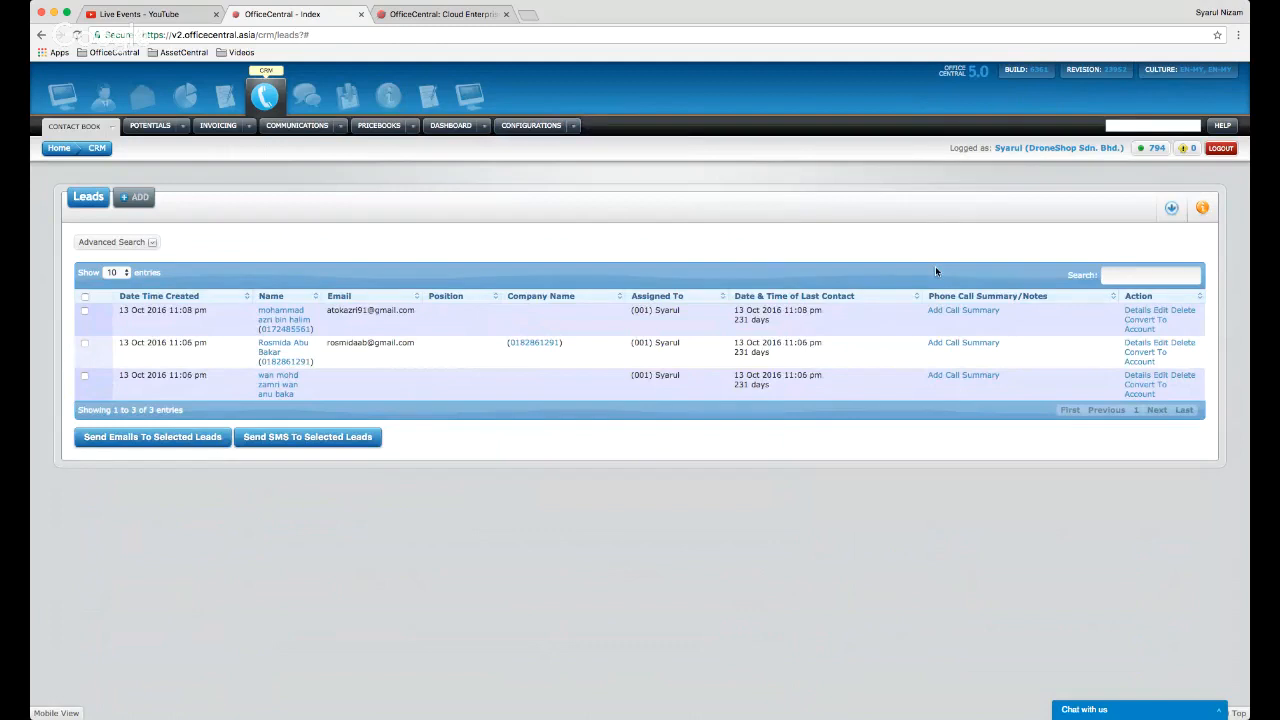
click(962, 310)
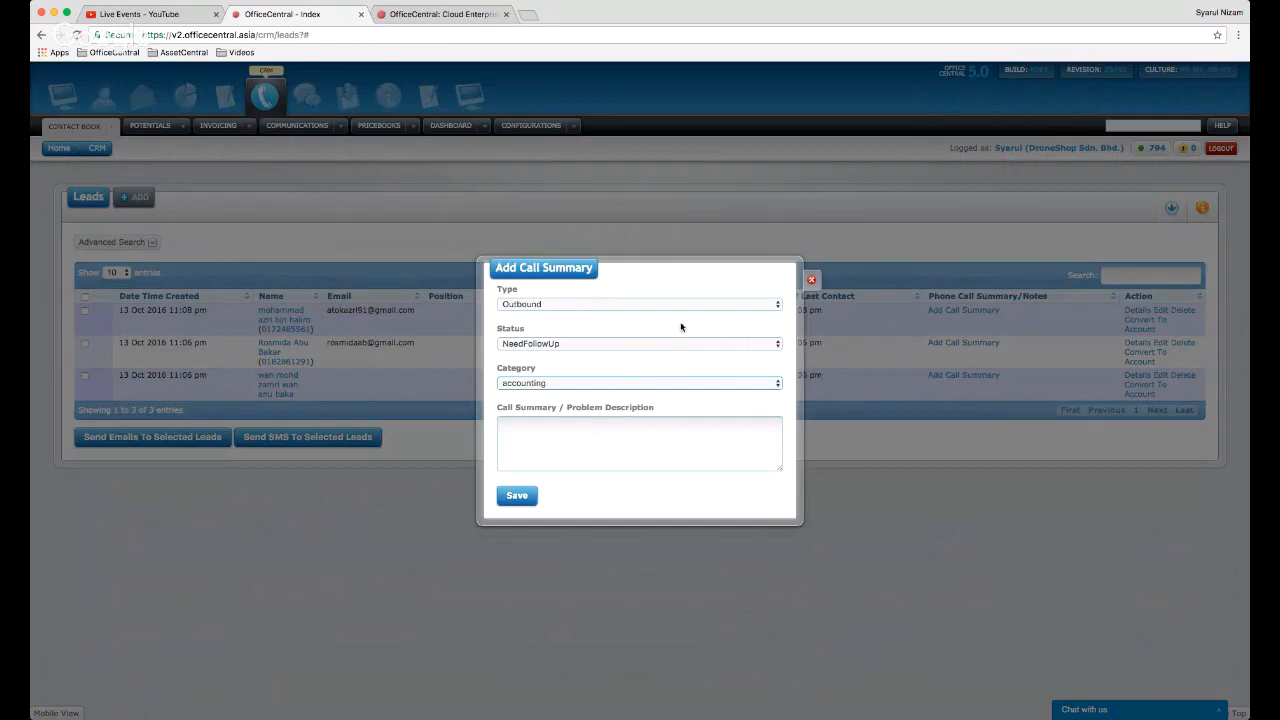
- Save an Outbound, NeedFollowUp, accounting call summary reading 'Testing' for the first lead
click(538, 421)
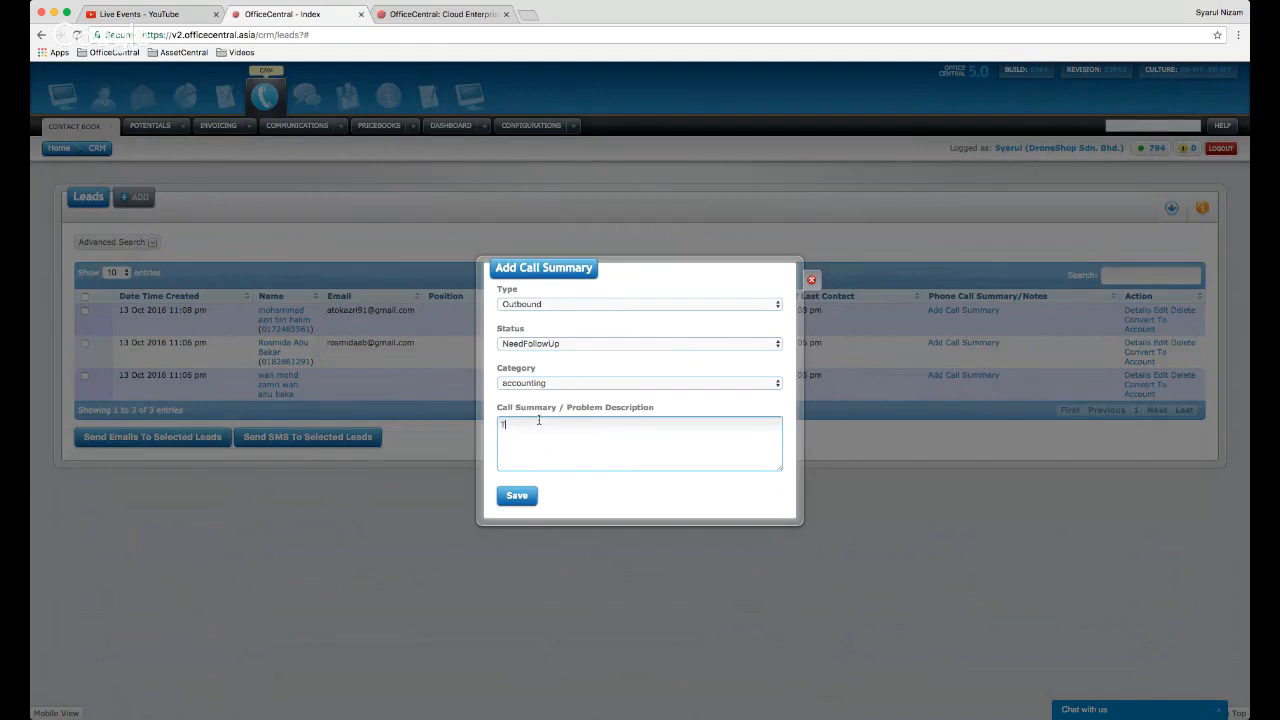
text(esting)
click(512, 496)
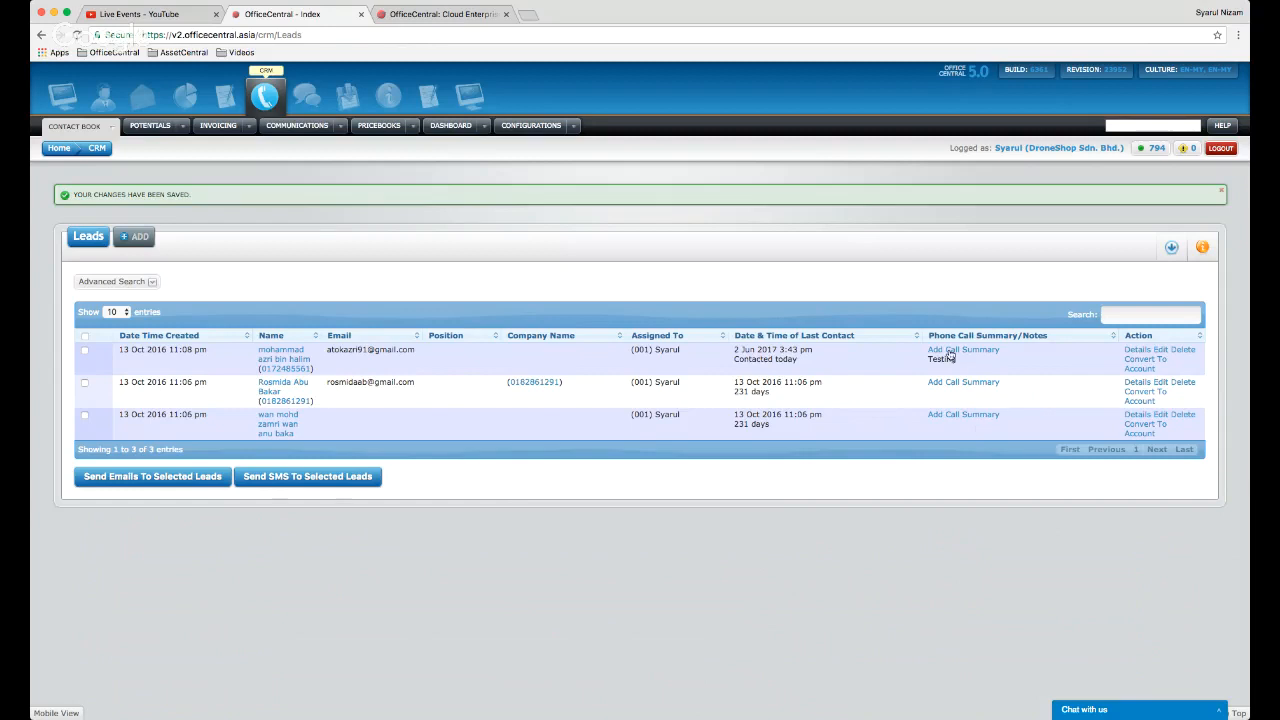
- Show the Phone Calls submenu under Communications
click(342, 127)
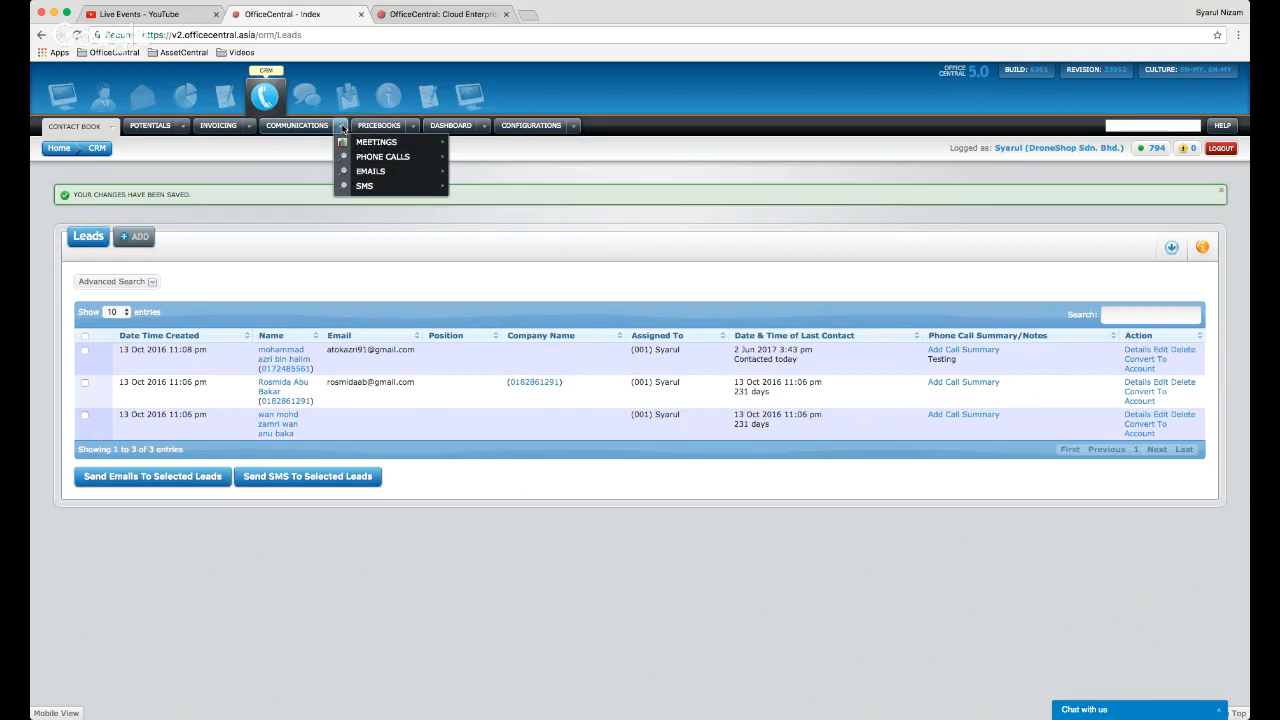
mouse_move(372, 163)
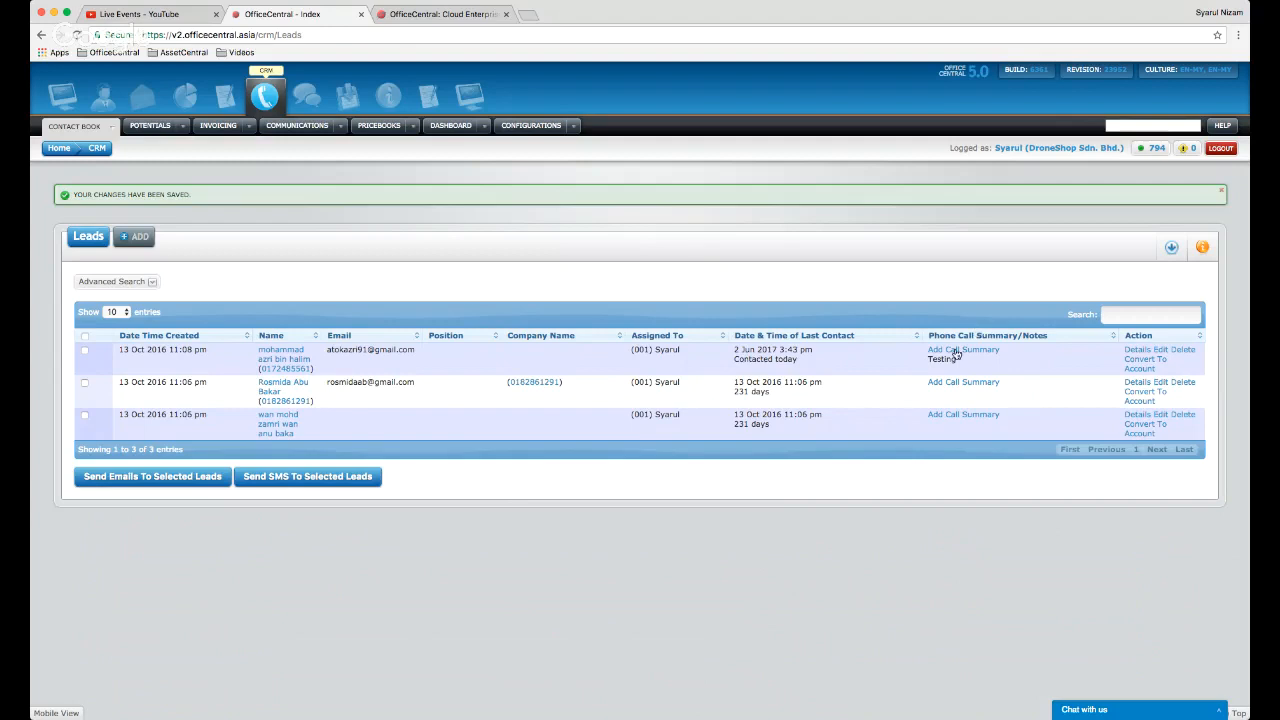
click(339, 128)
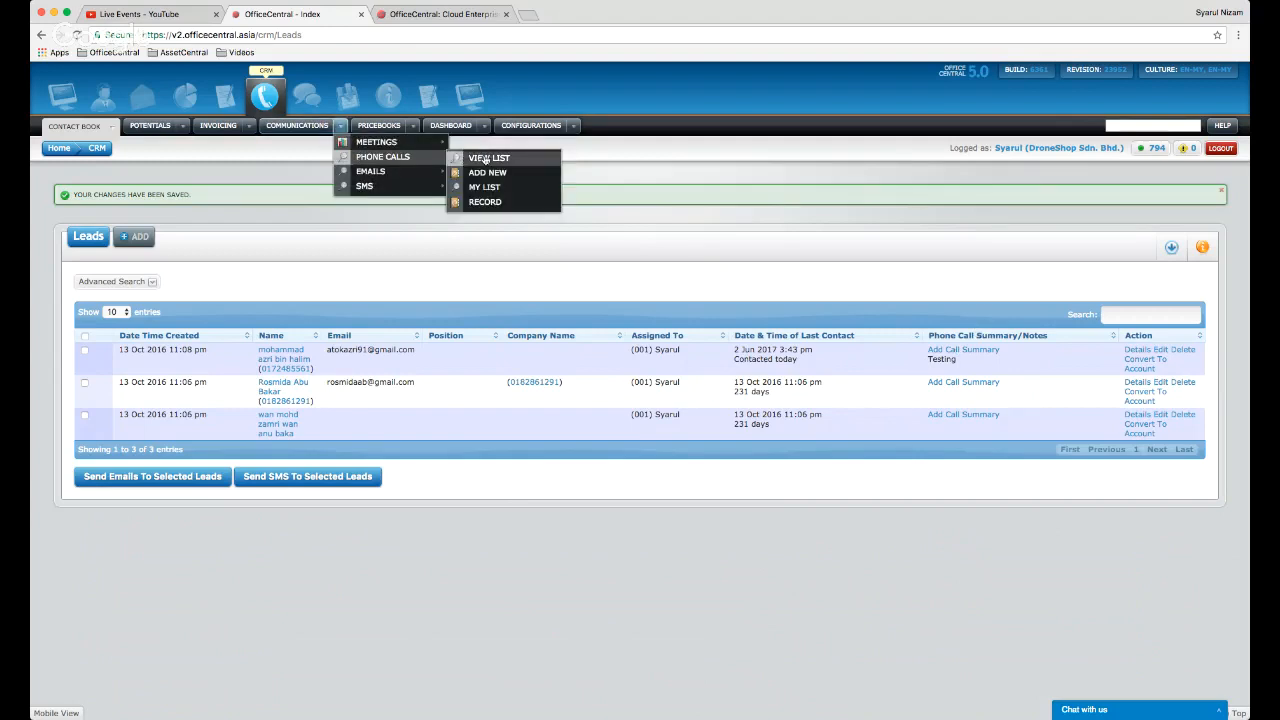
- Change phone call PC/2017/3's summary to 'Agreed to have a meeting next Monday.' and save it
click(485, 160)
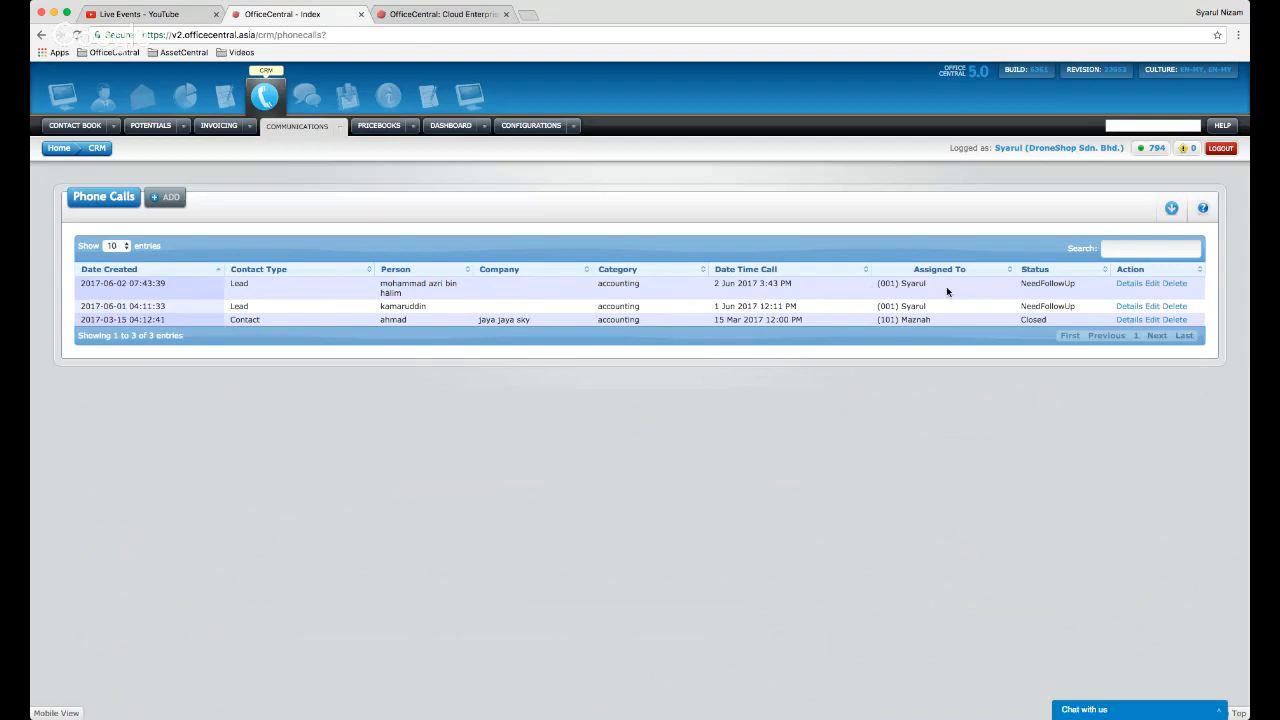
click(1151, 286)
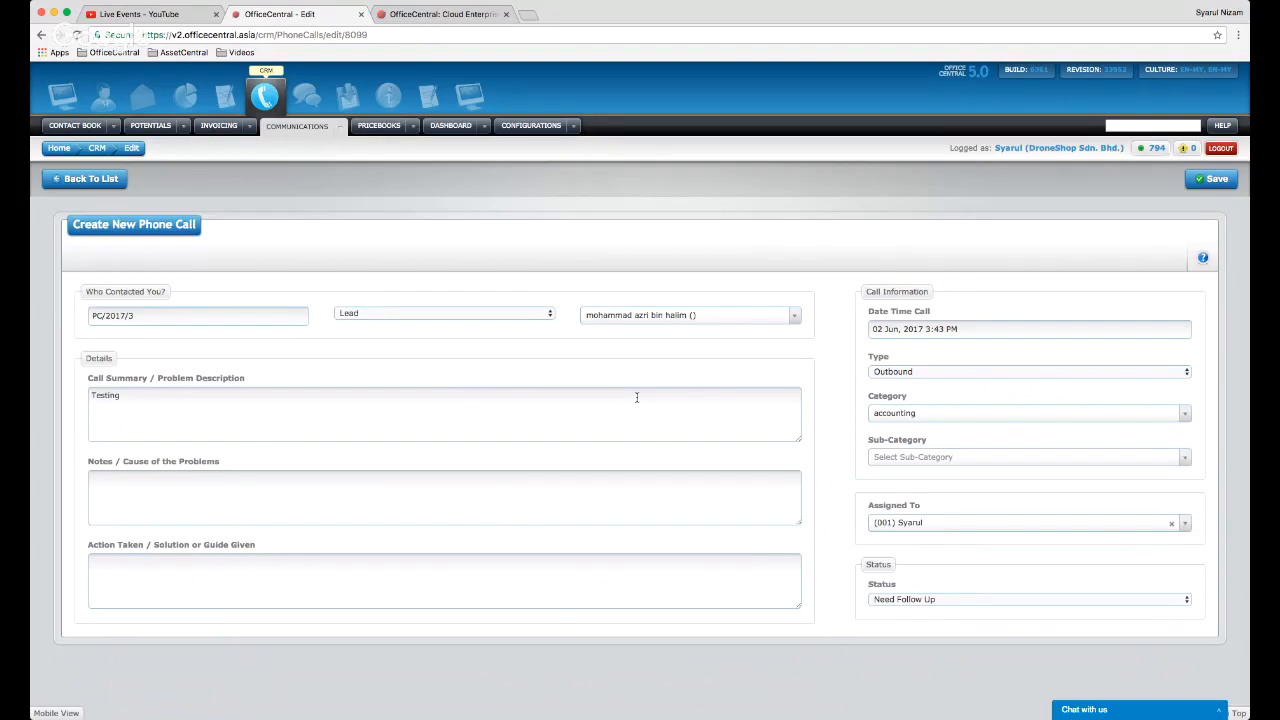
key(BackSpace)
key(BackSpace)
key(BackSpace)
key(BackSpace)
key(BackSpace)
key(BackSpace)
key(BackSpace)
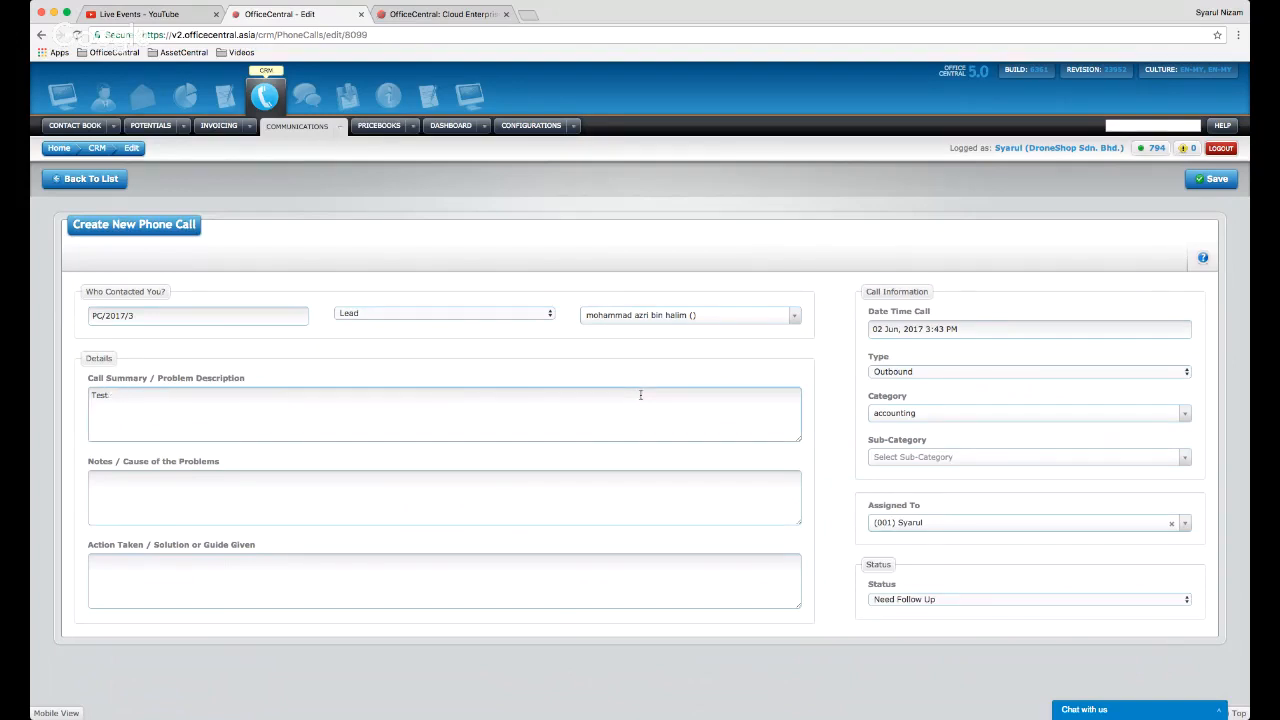
text(Agreed to have a meeting next Monday.)
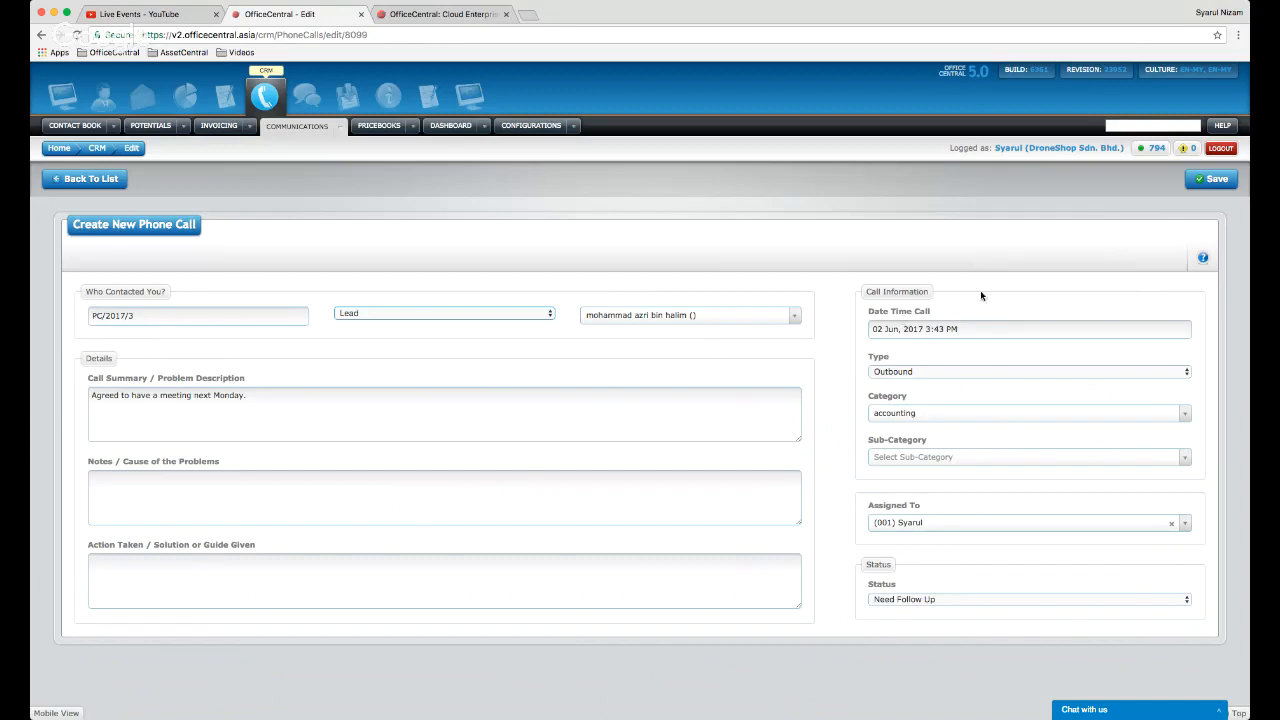
click(1219, 181)
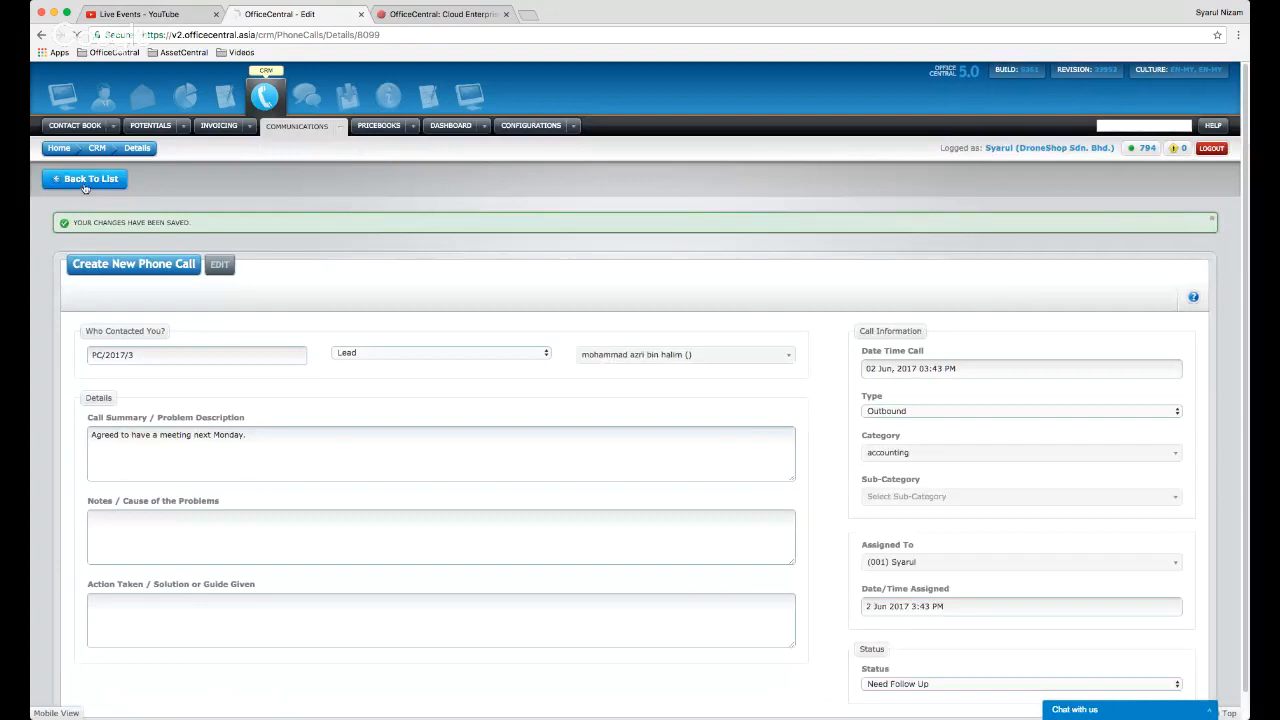
- Return to the phone calls list, then open the Leads list showing the updated call note
click(85, 180)
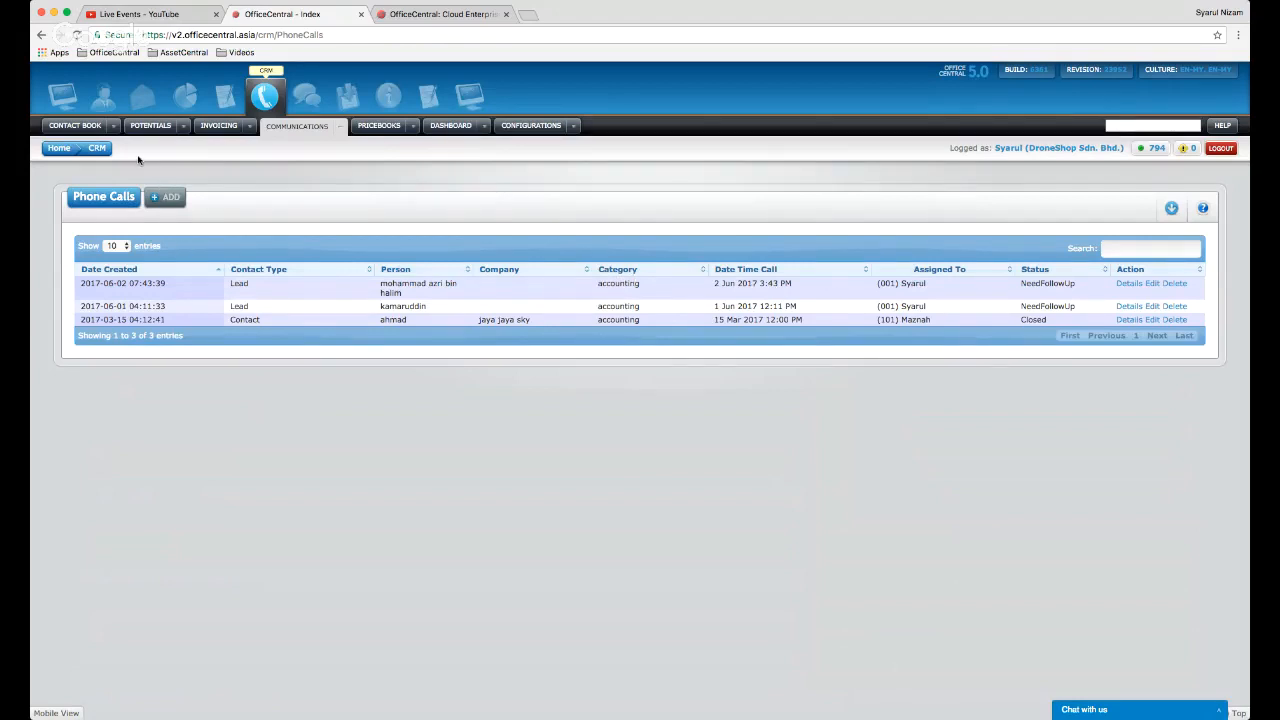
click(113, 130)
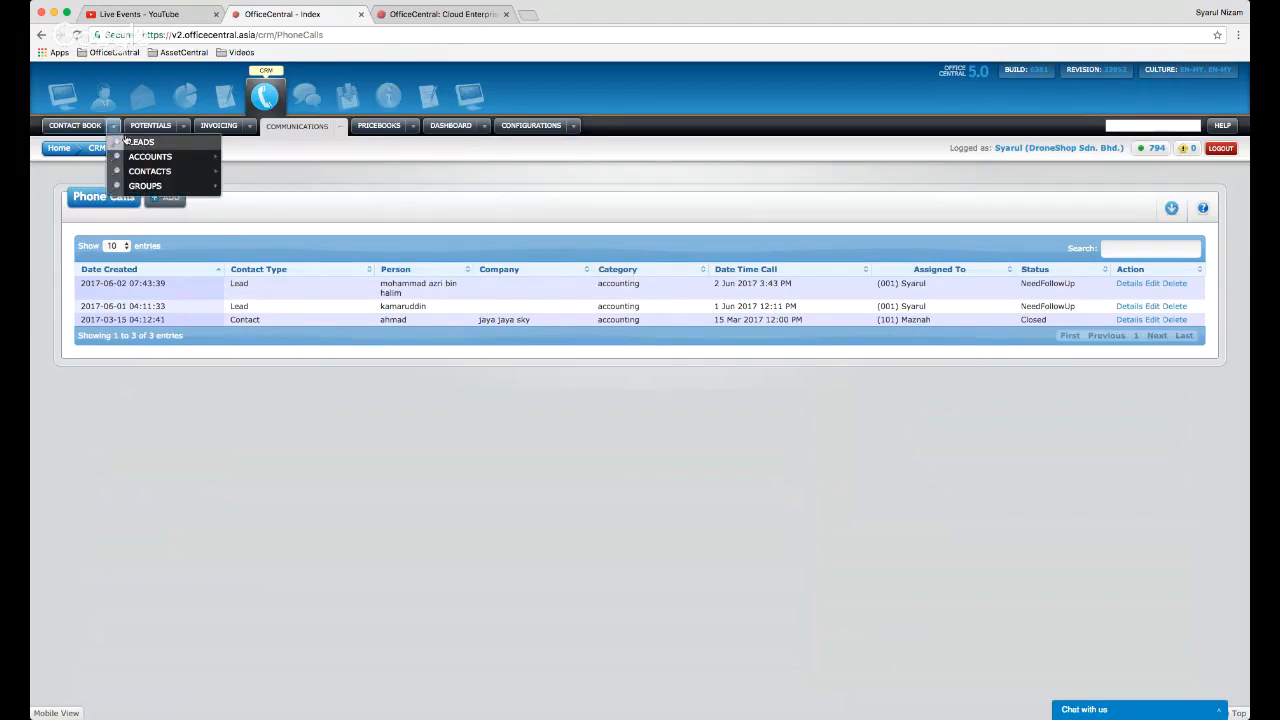
mouse_move(145, 145)
click(271, 145)
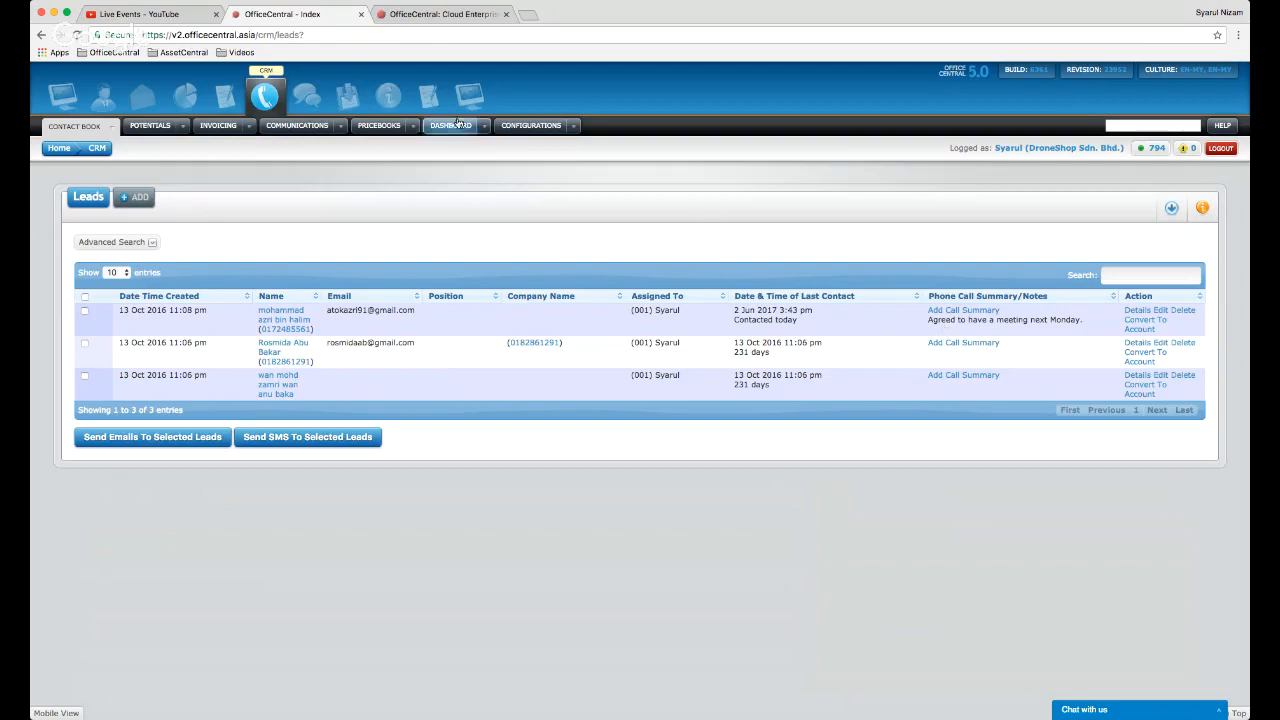
mouse_move(341, 127)
mouse_move(408, 160)
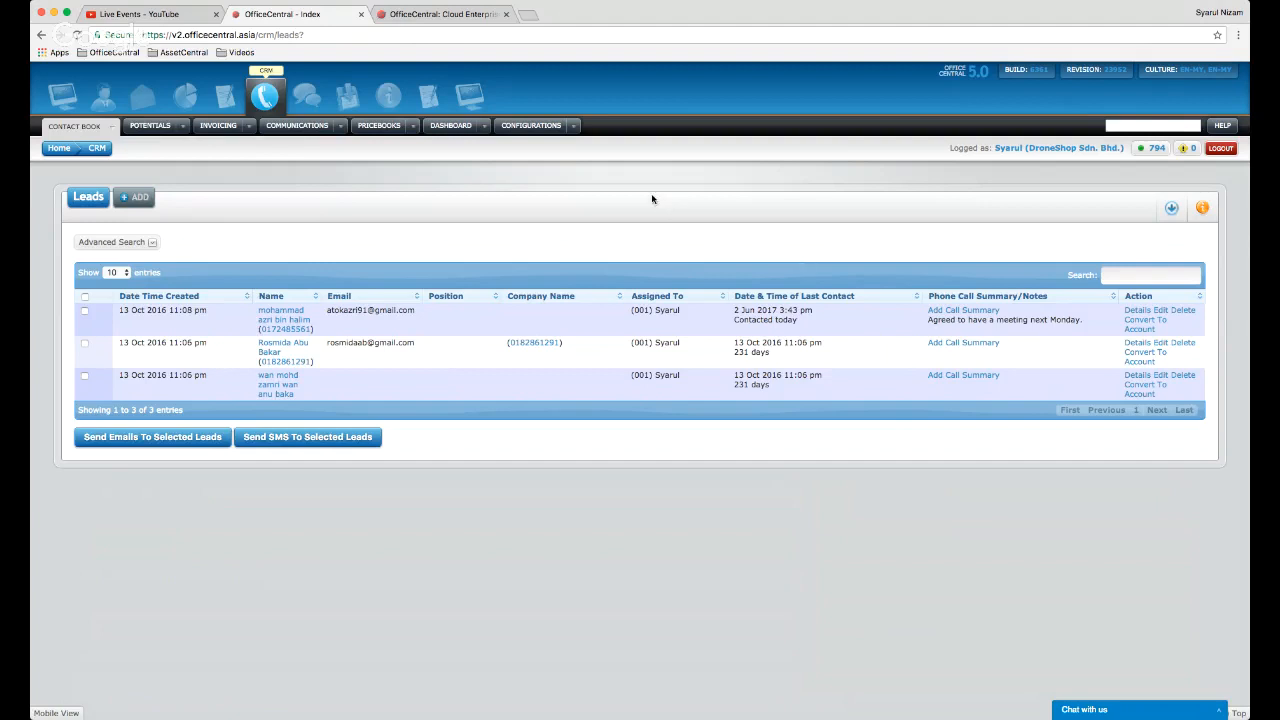
- Start a new phone call record, PC/2017/4, defaulting to Inbound with status Closed
click(341, 127)
mouse_move(382, 157)
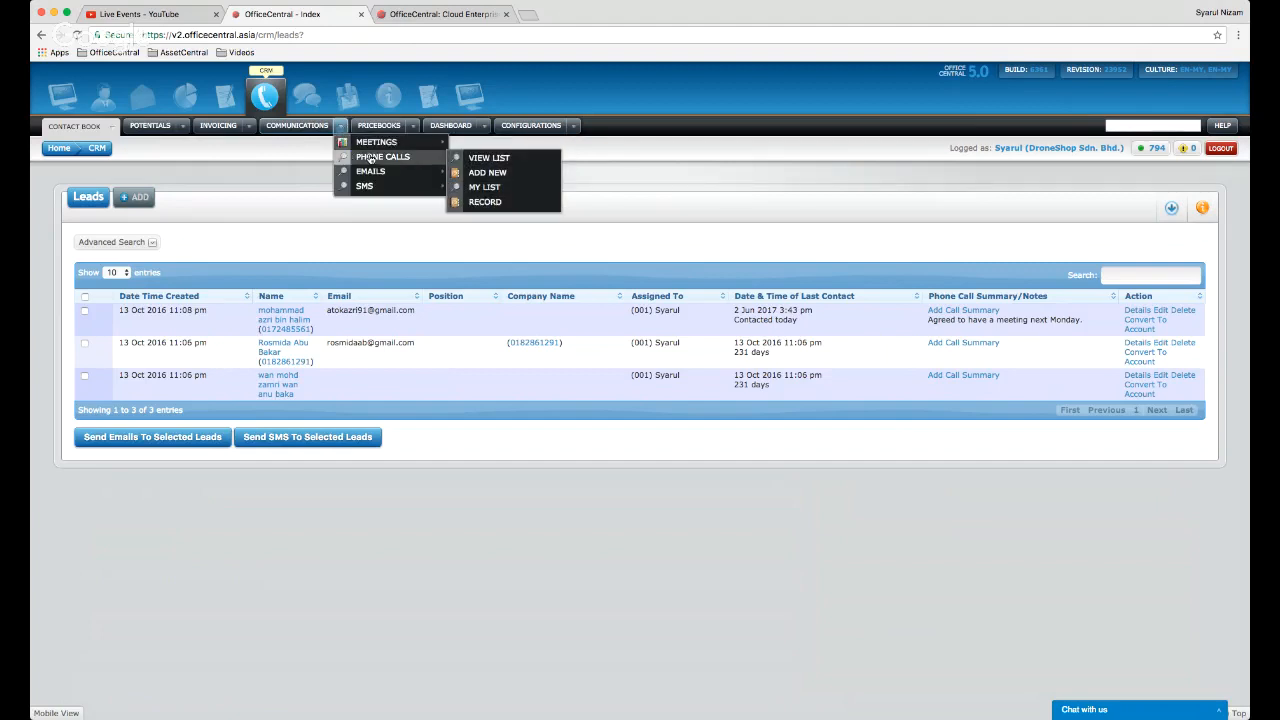
click(487, 173)
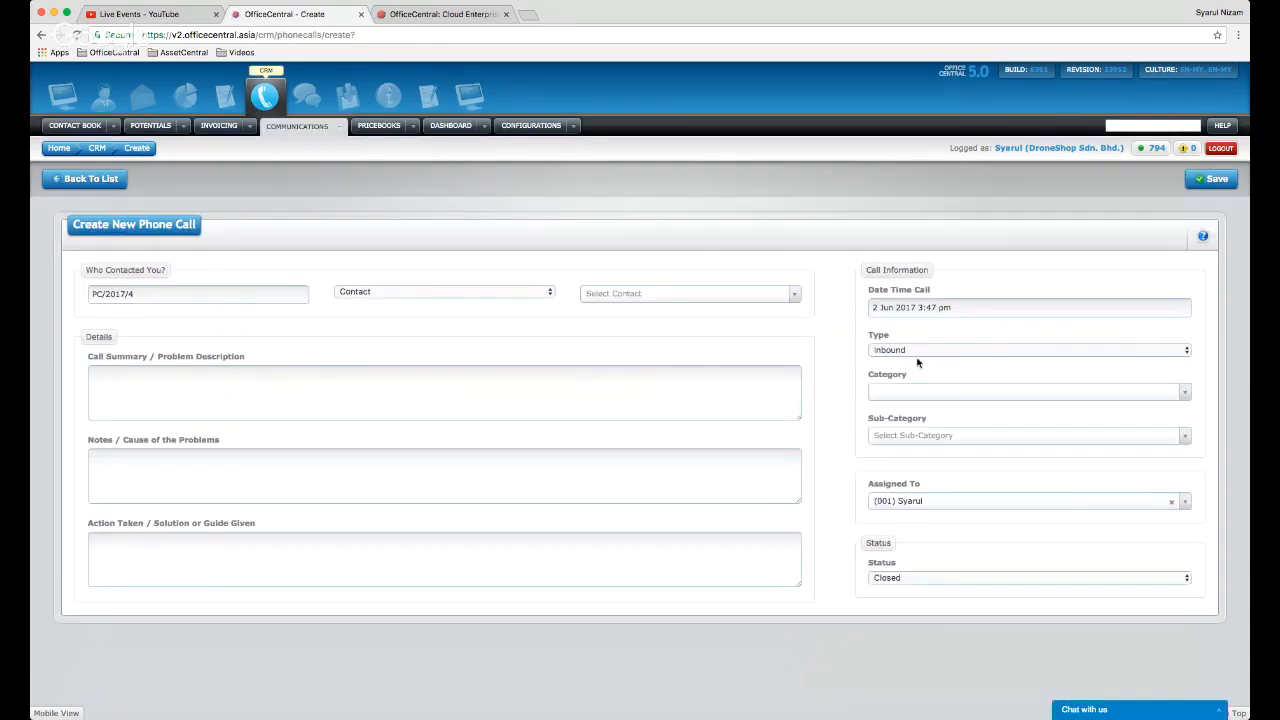
- Review the Category and Sub-Category choices (accounting, HRMS, Staff) without selecting any
click(962, 396)
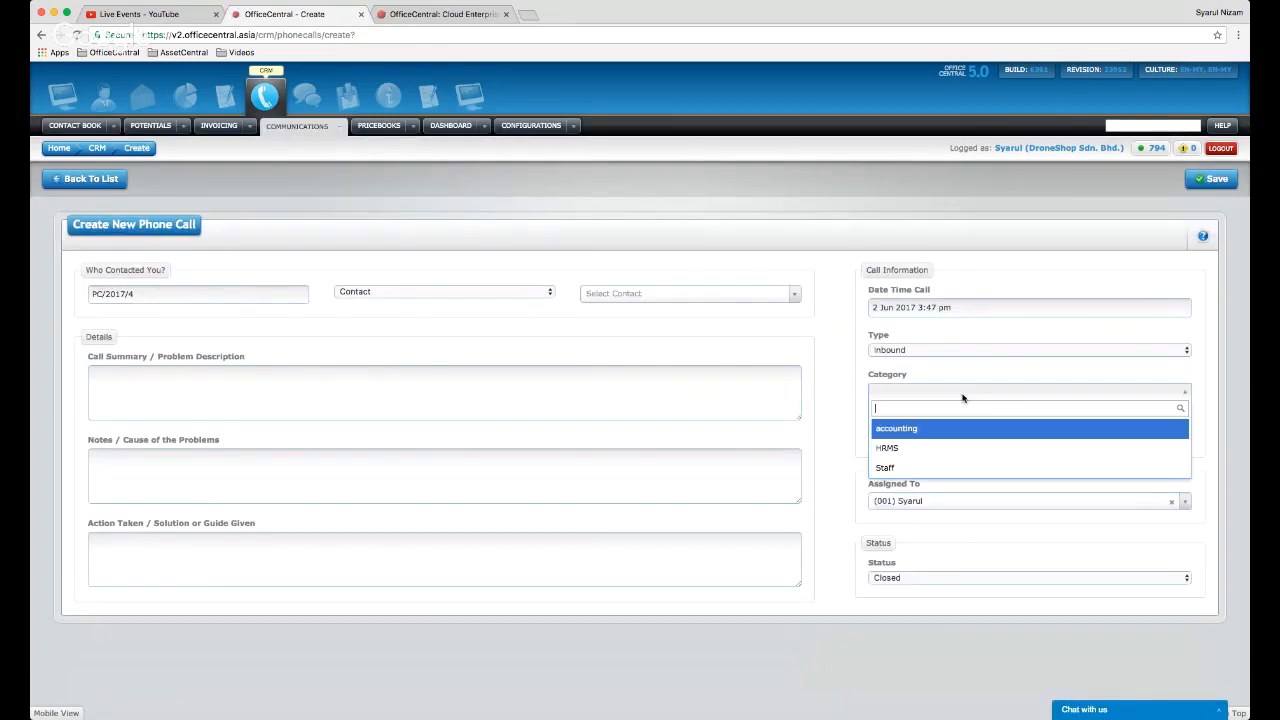
click(857, 398)
click(913, 436)
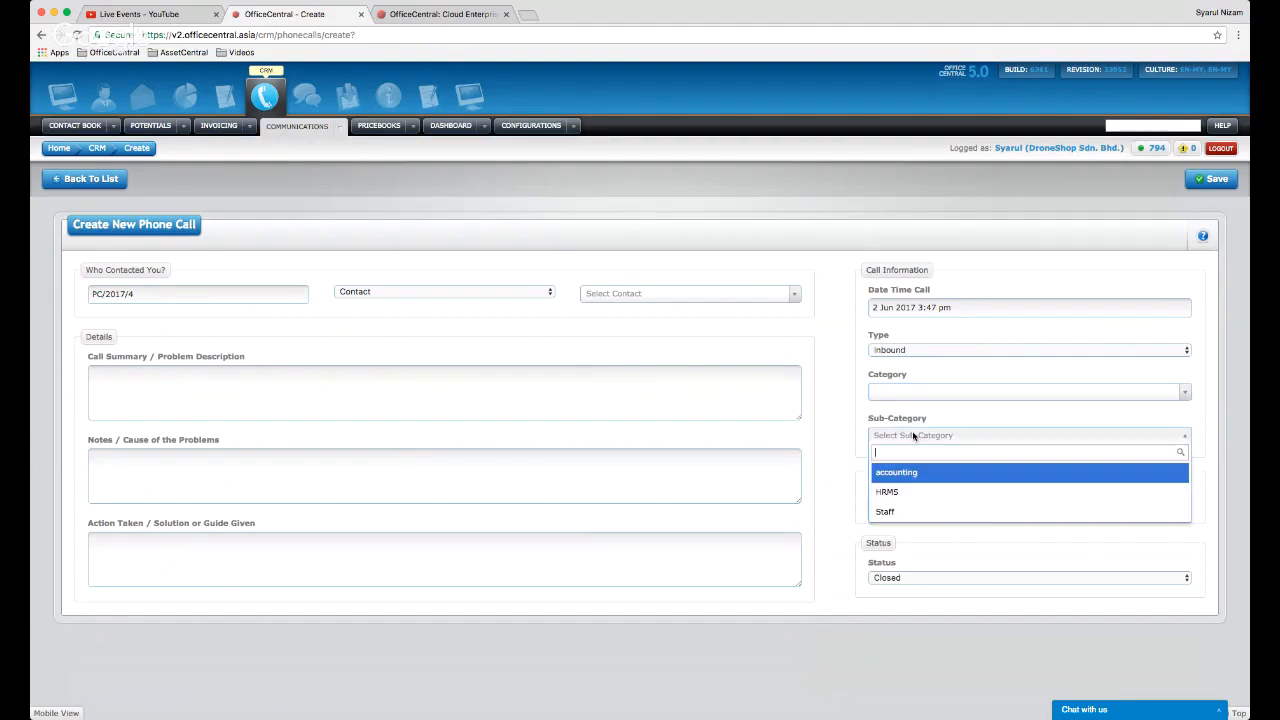
click(848, 416)
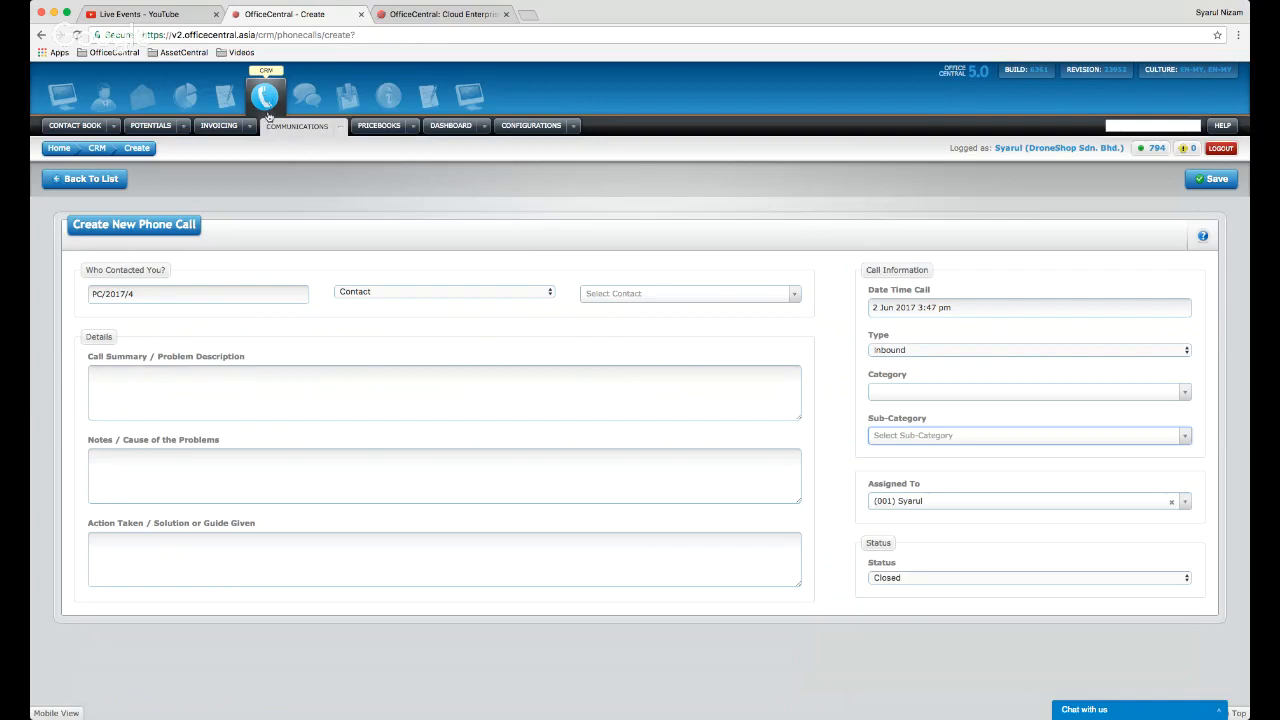
click(574, 127)
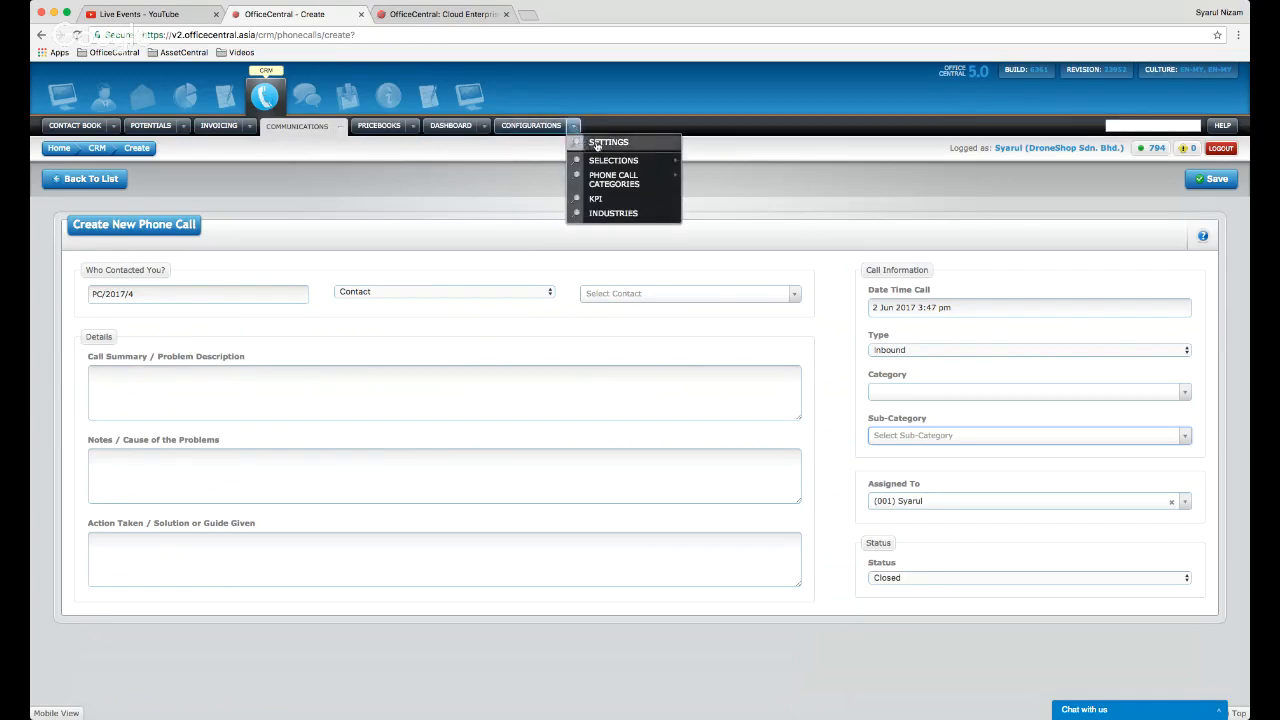
- From the Phone Call Categories list (accounting, Staff, HRMS), bring up an empty new-category form
mouse_move(614, 180)
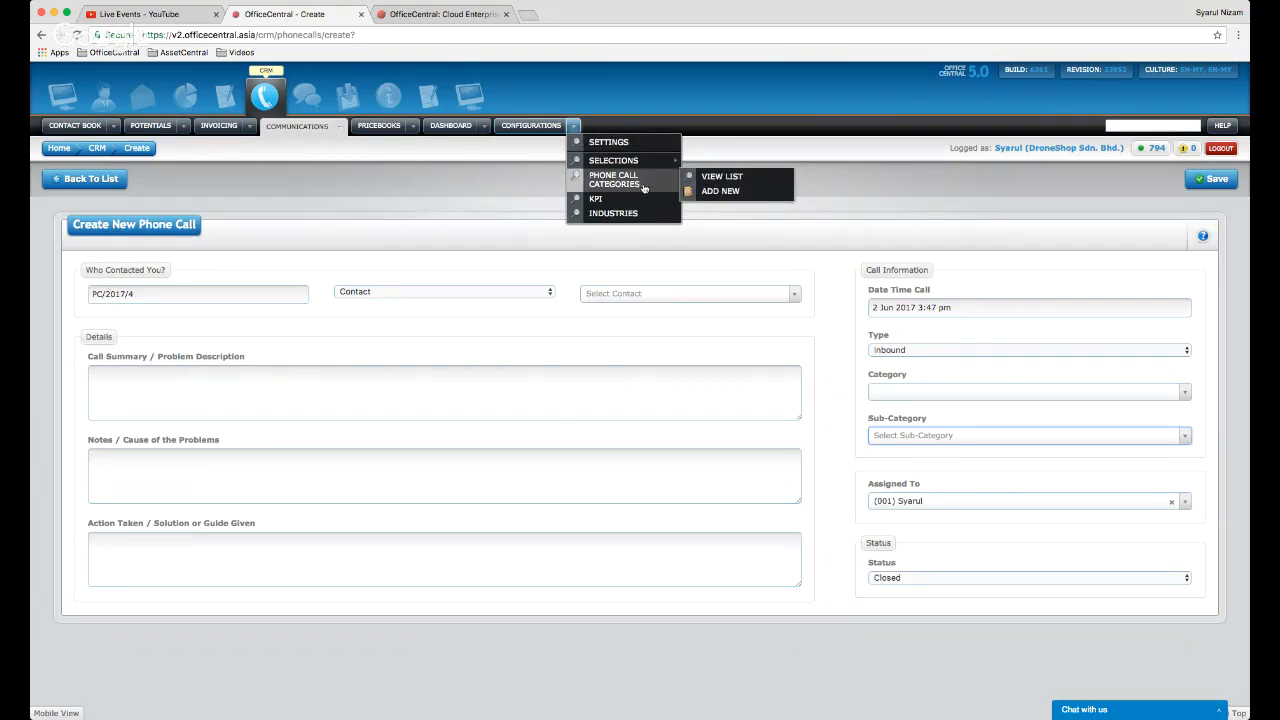
click(721, 177)
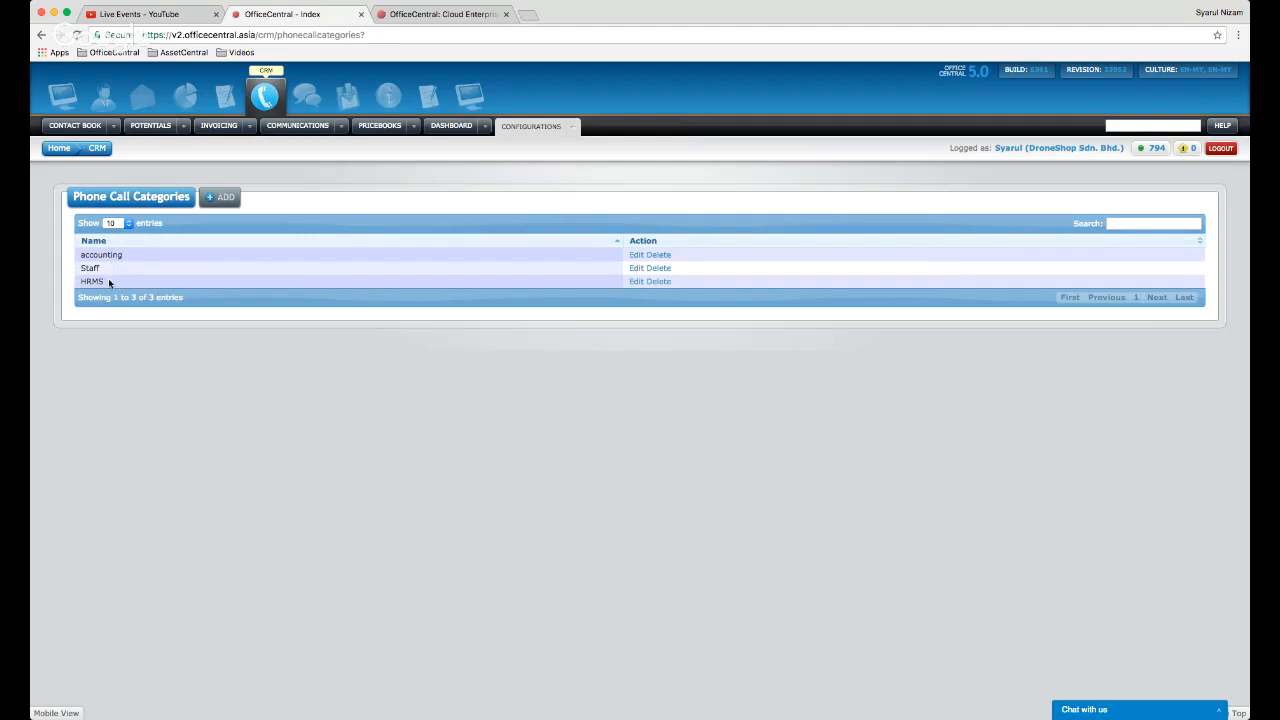
click(218, 200)
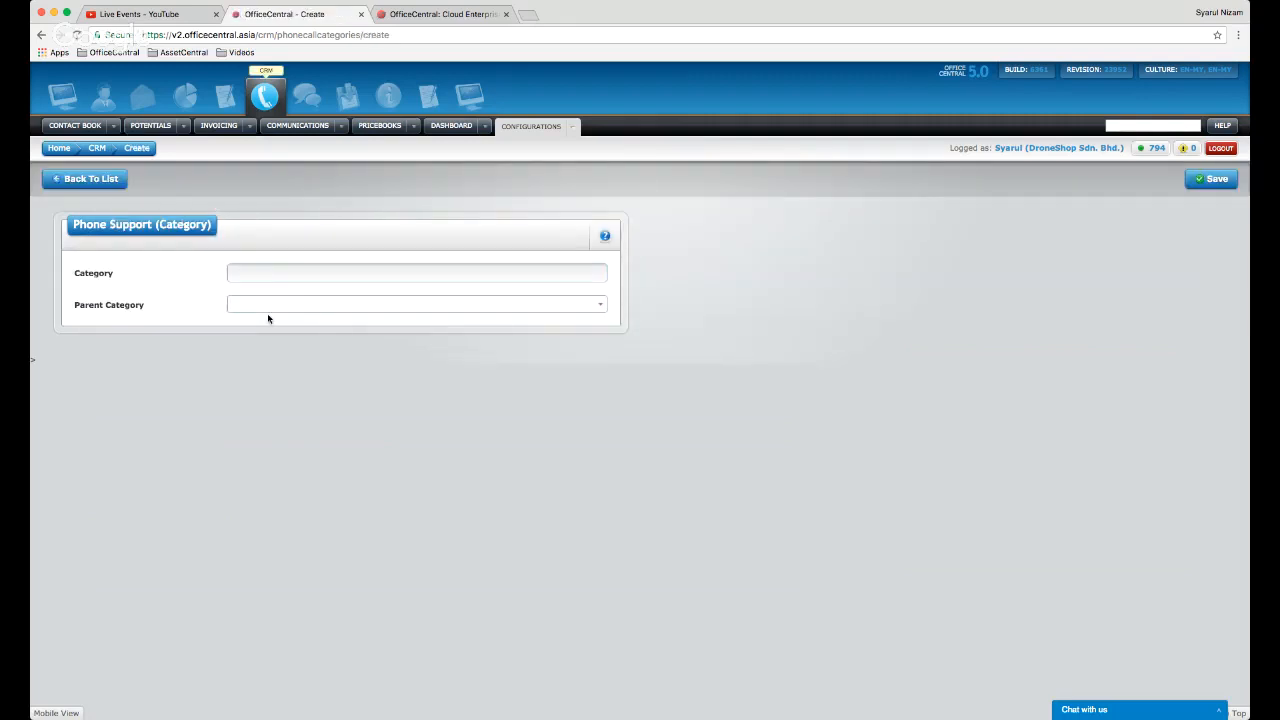
- Save the category 'Customer Relationship Managment' with no parent and return to the categories list
click(284, 272)
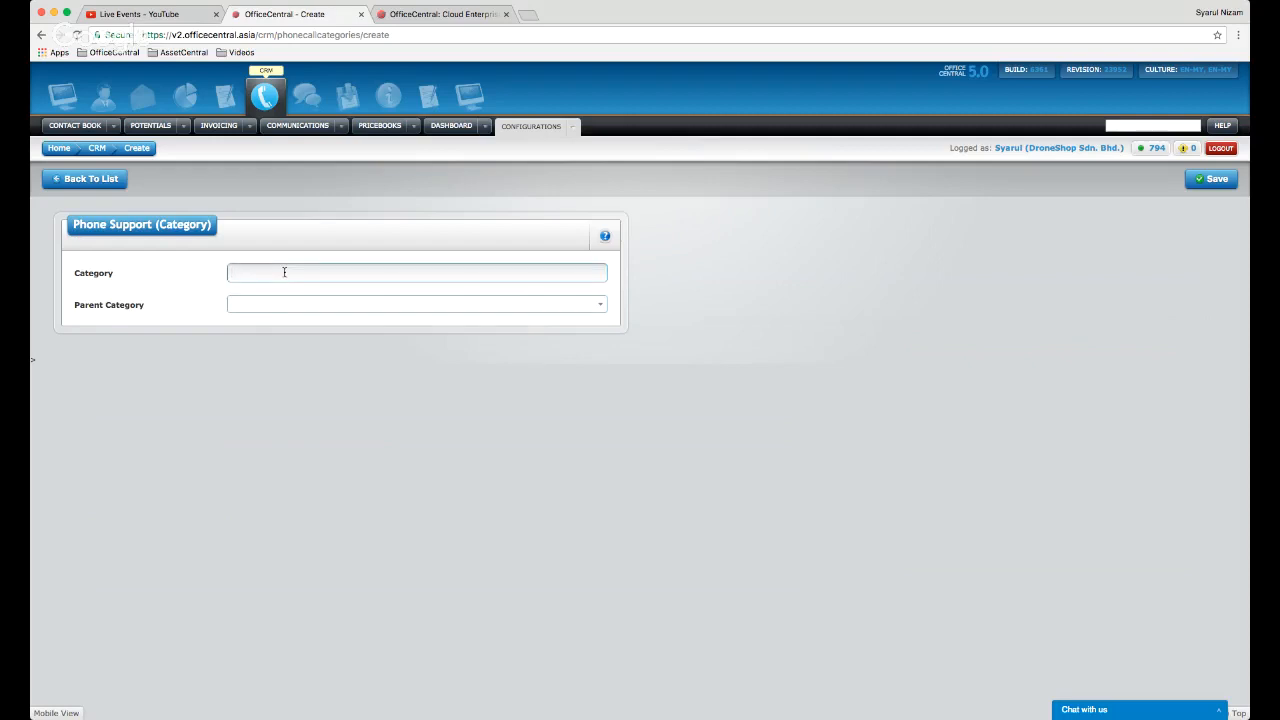
text(Customer Relationship Managment)
click(1213, 179)
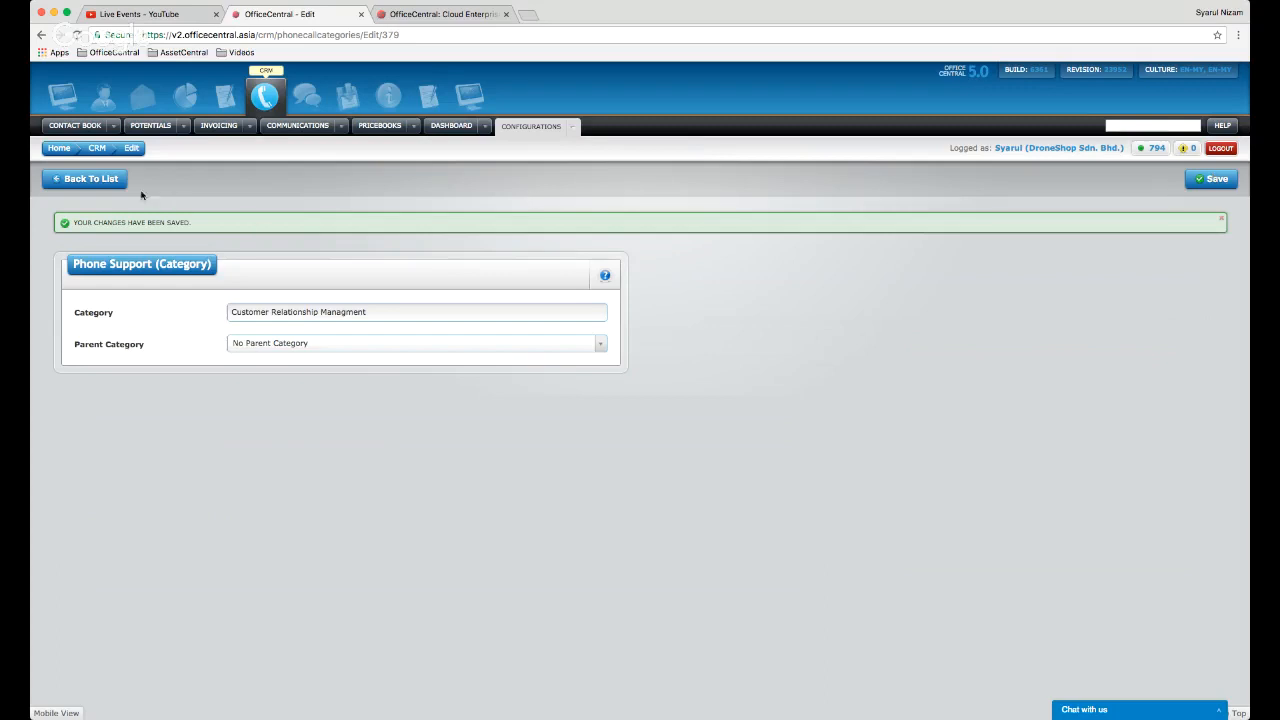
click(108, 179)
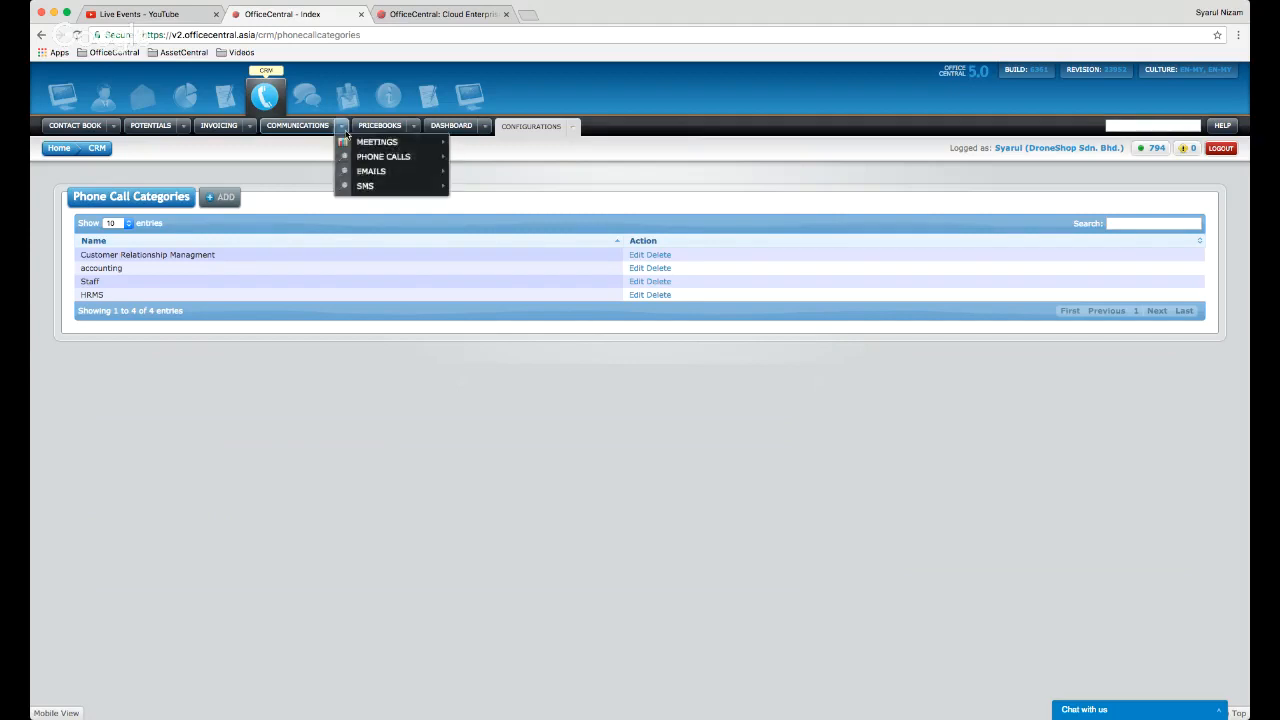
- Reopen the Leads list, inspect a lead's call summary Category options, and discard the form
mouse_move(114, 126)
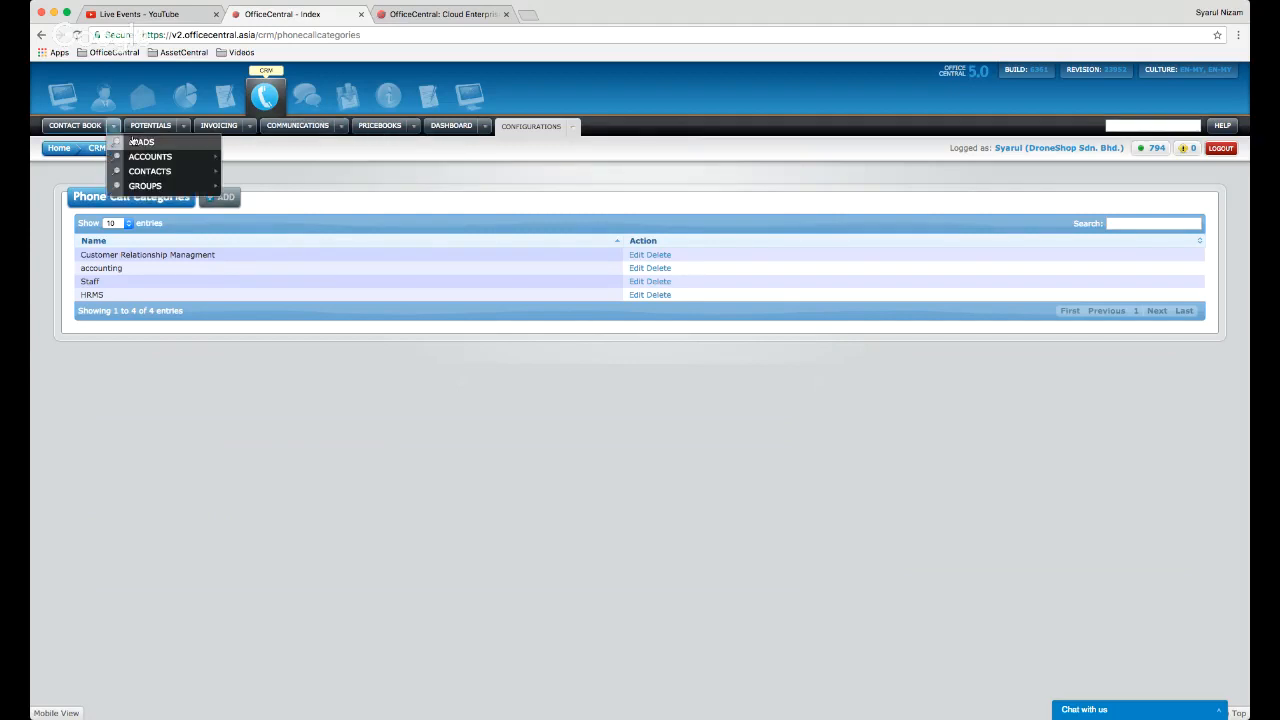
mouse_move(155, 145)
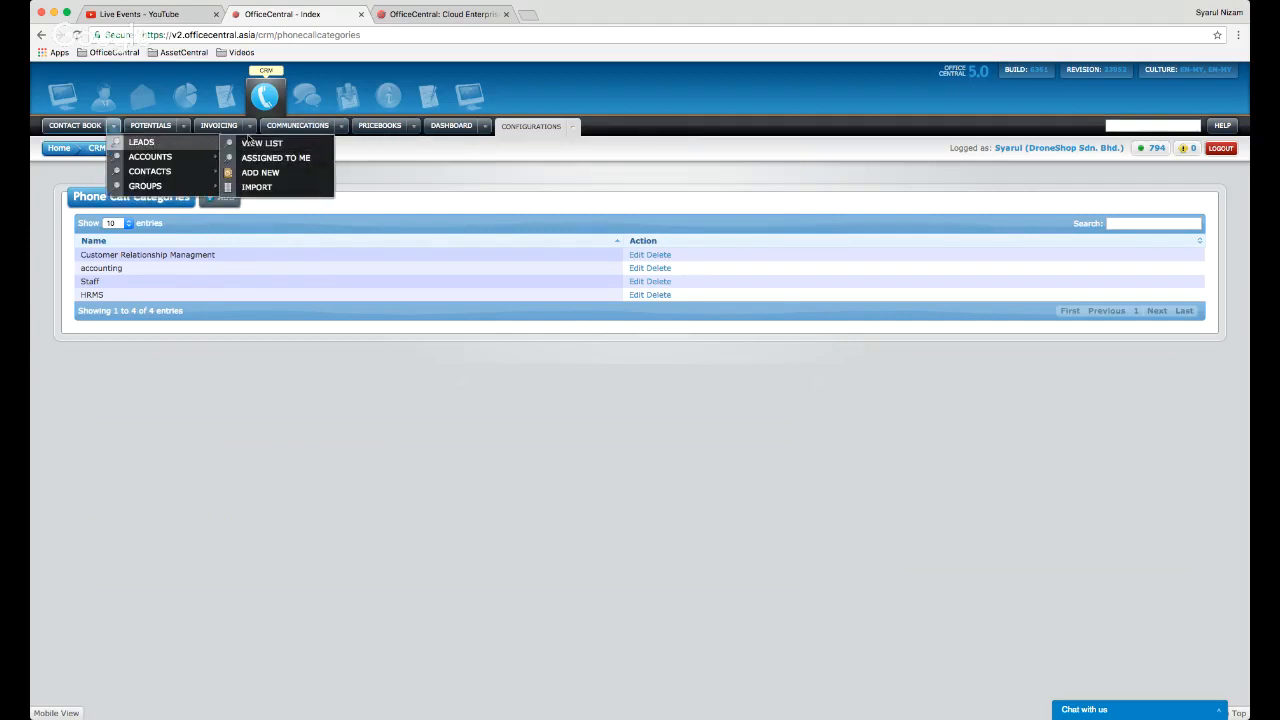
click(251, 143)
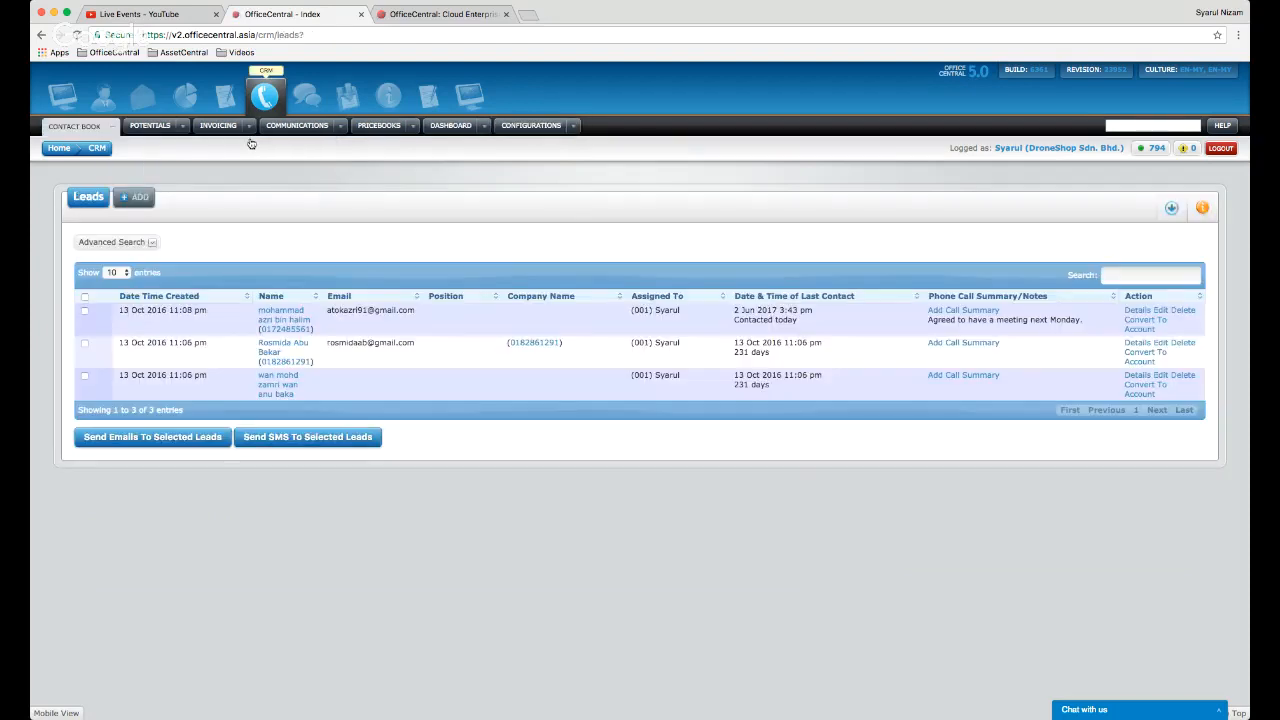
click(958, 345)
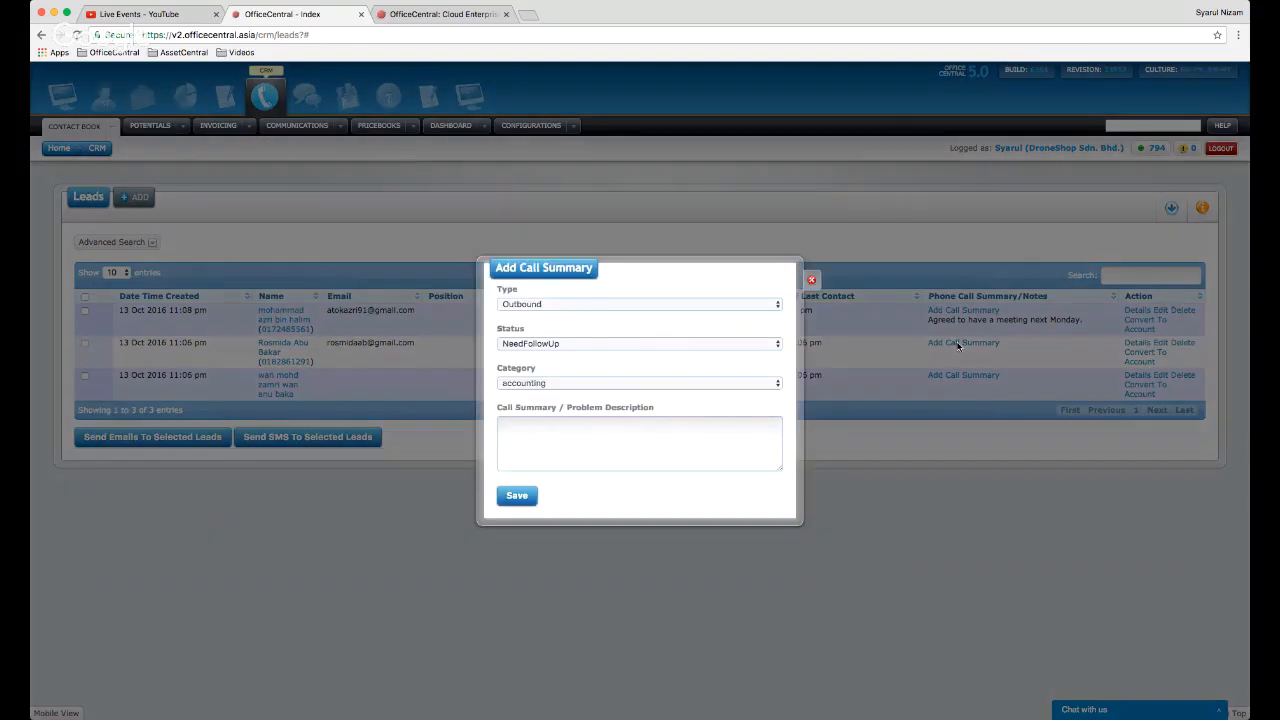
click(775, 383)
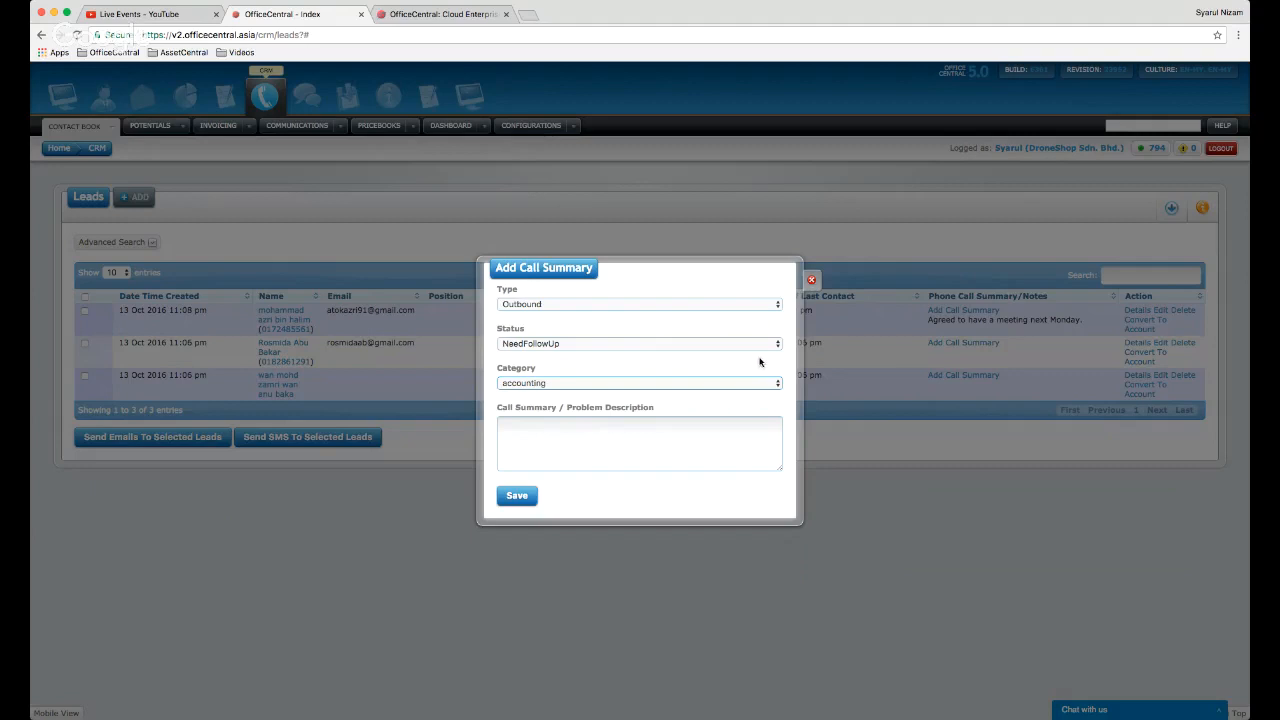
click(813, 281)
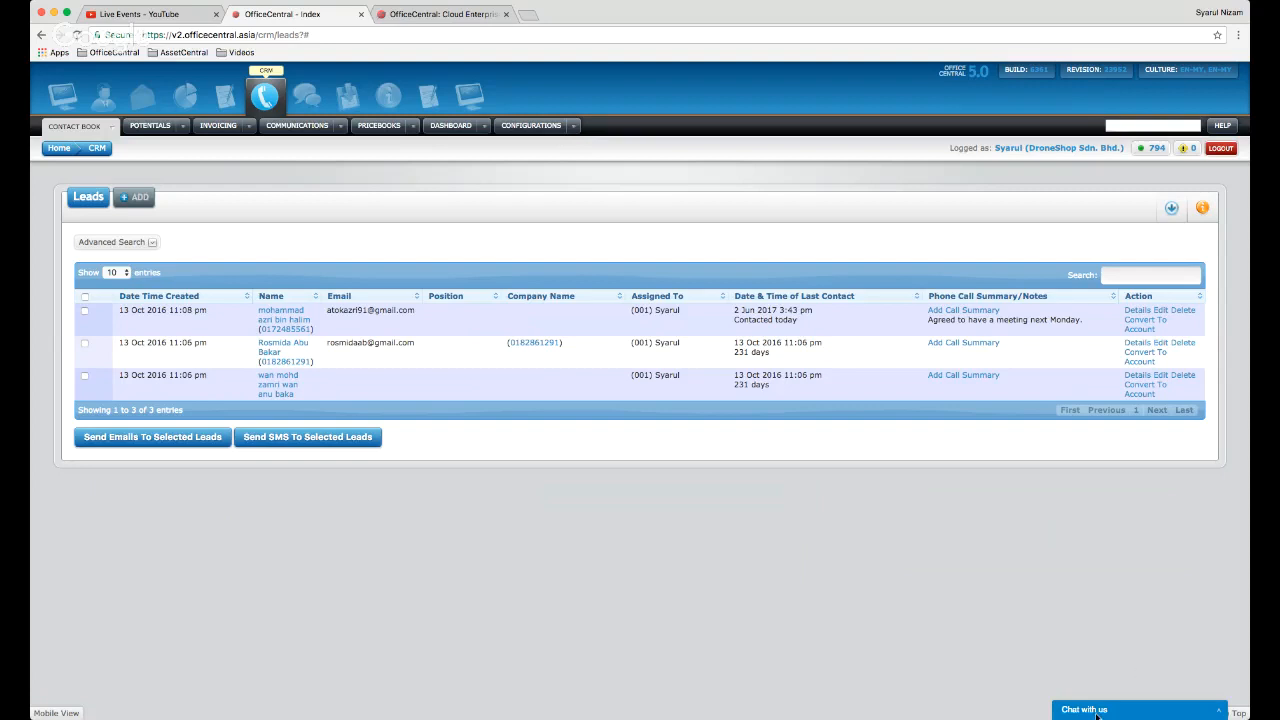
click(1220, 711)
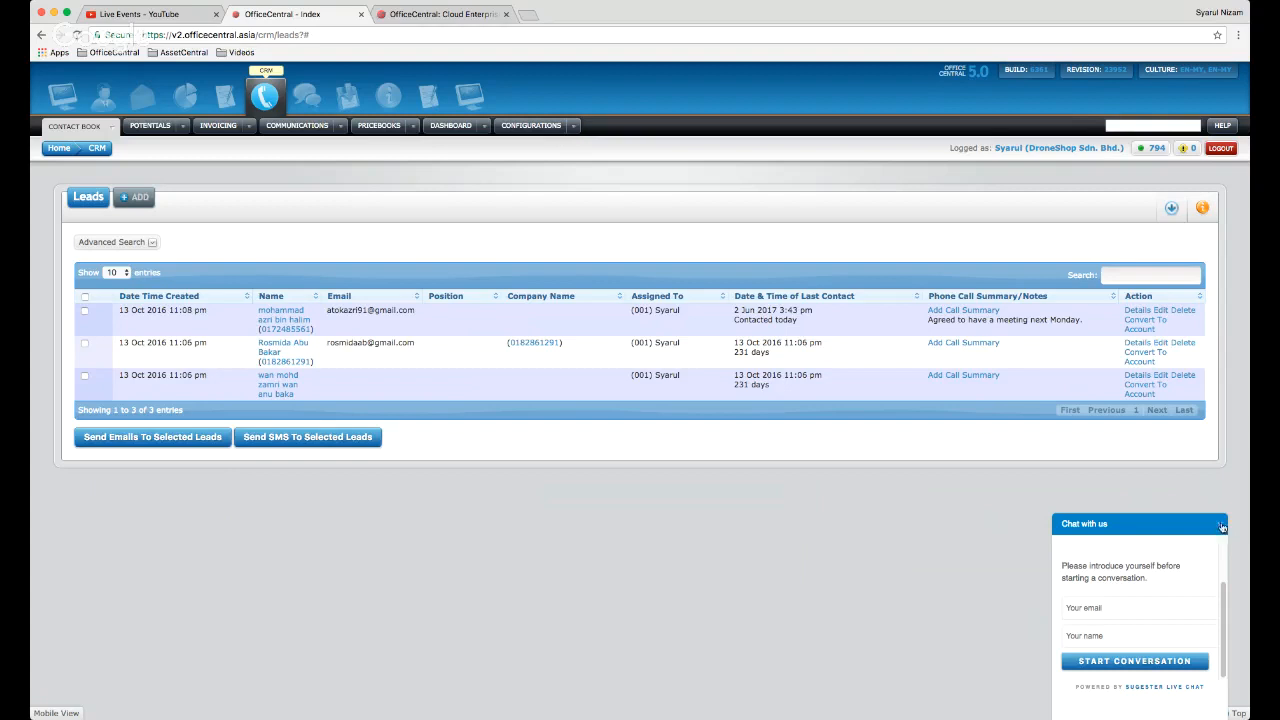
click(1221, 527)
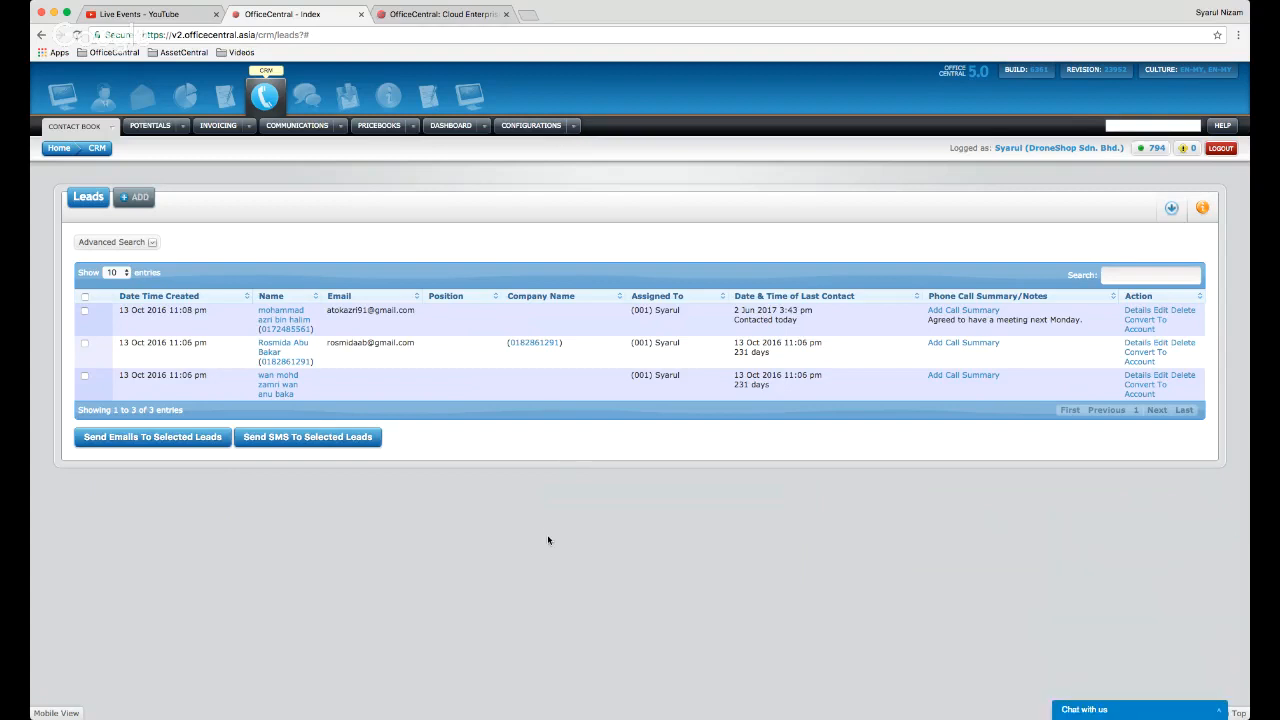